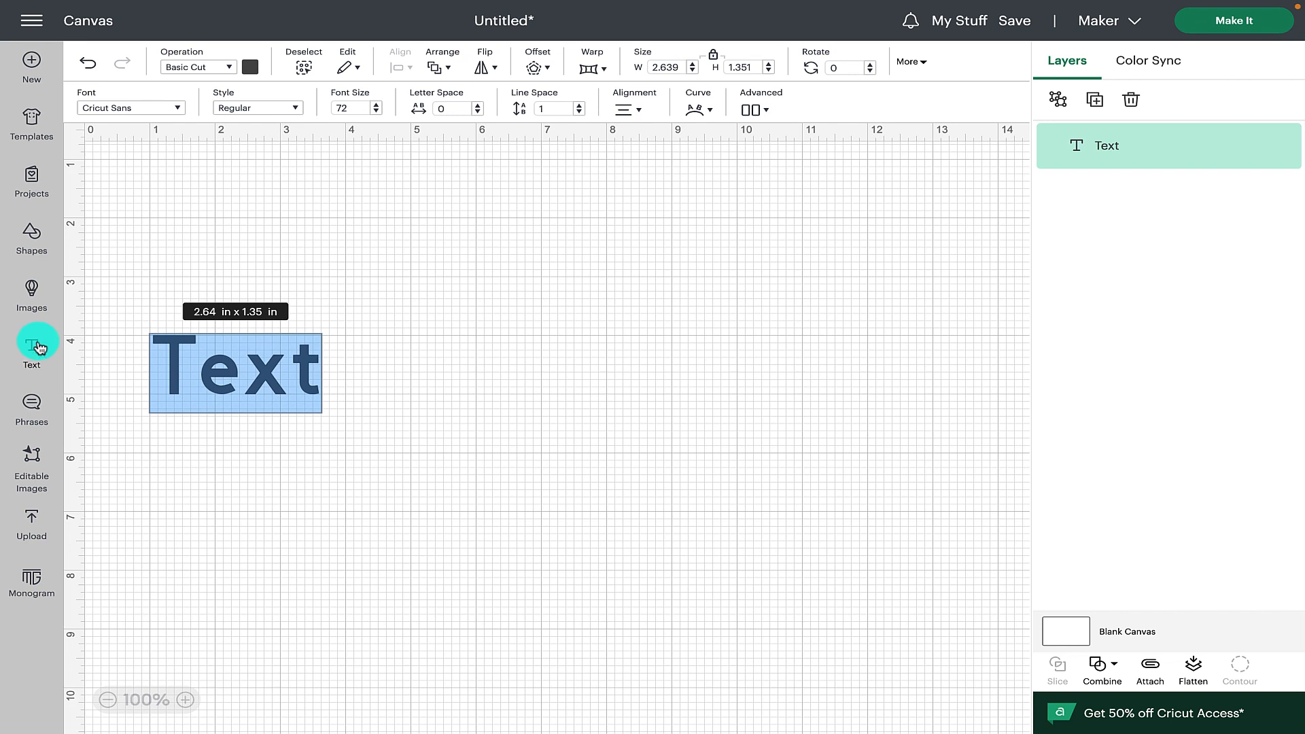
Replace the placeholder text with "Caster Sugar" and enlarge it to about 7.32 x 1.39 in
click(315, 373)
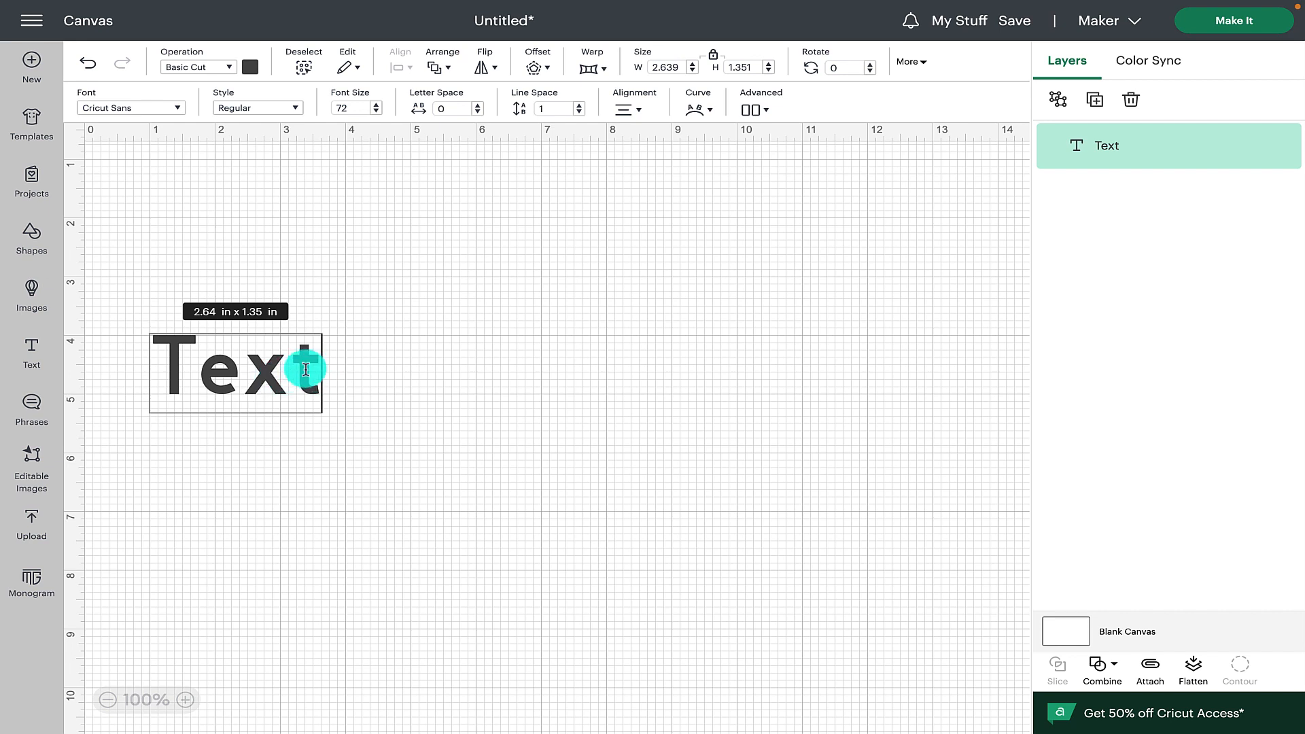
key(ctrl+a)
text(Caster Sugar)
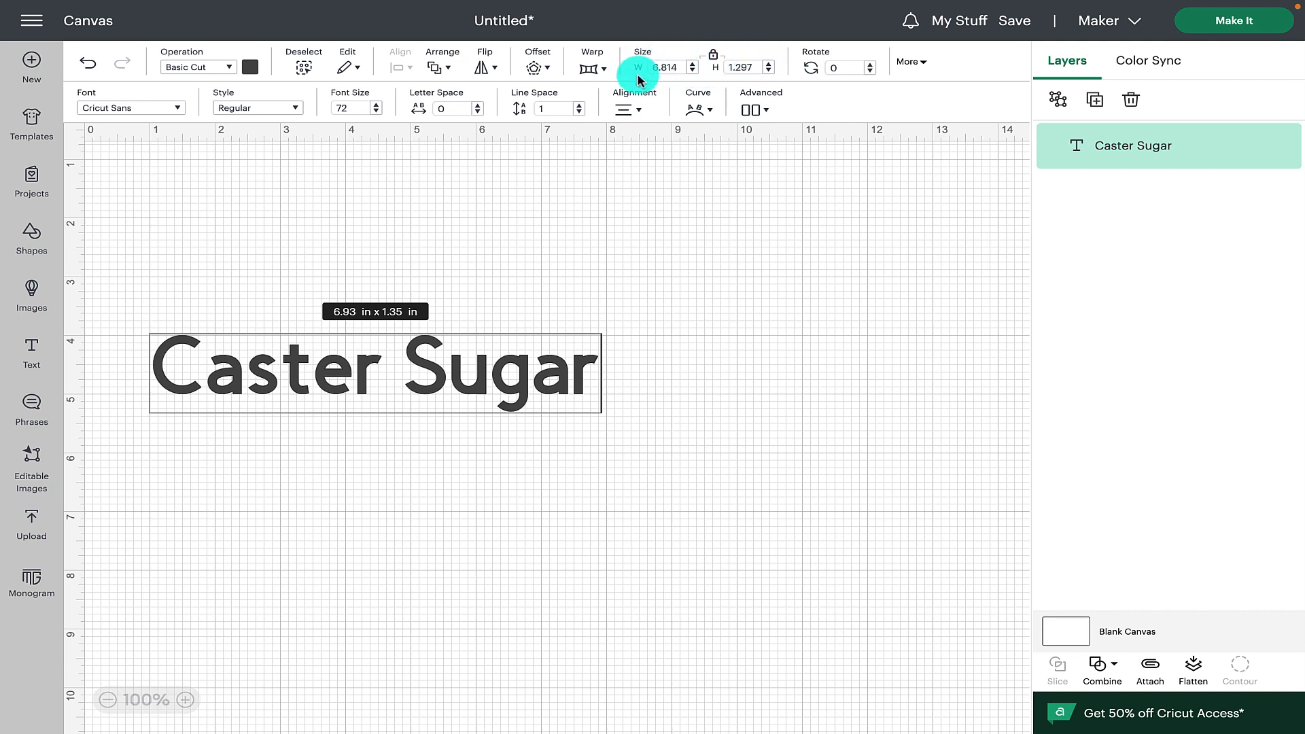
double_click(747, 69)
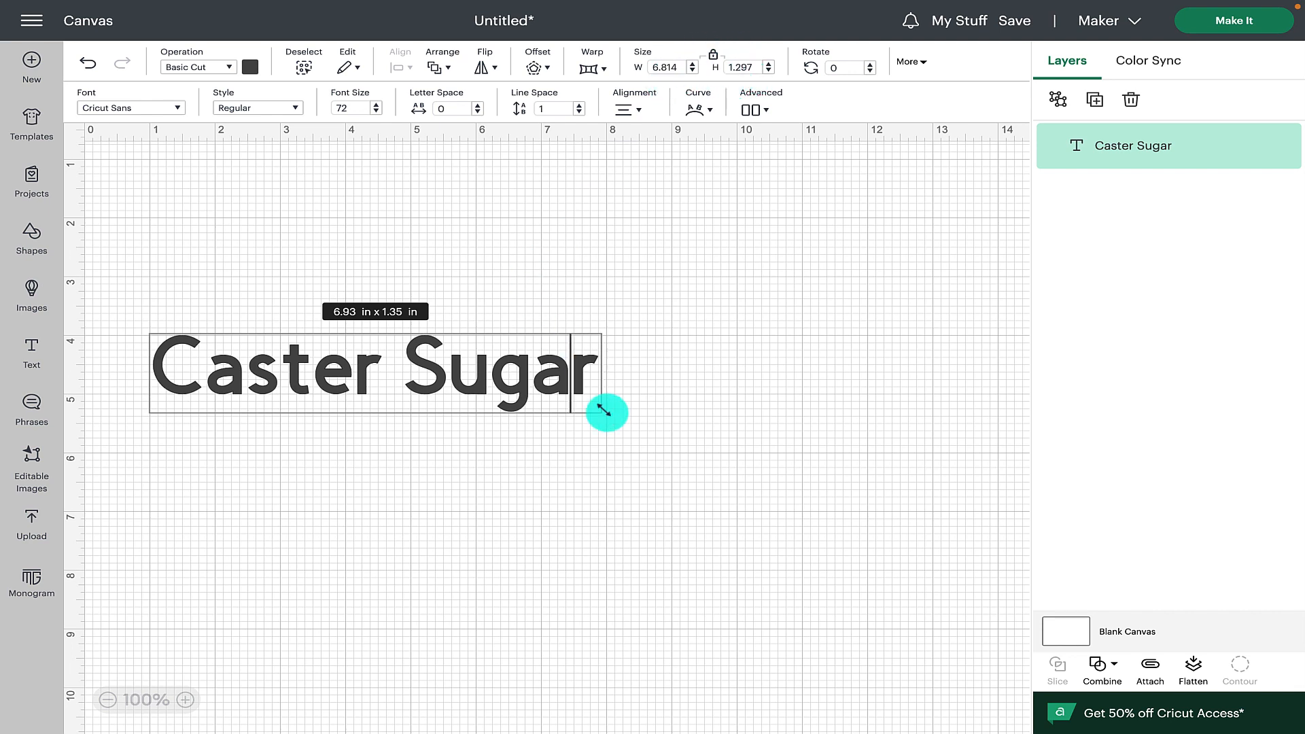
drag(604, 410, 631, 416)
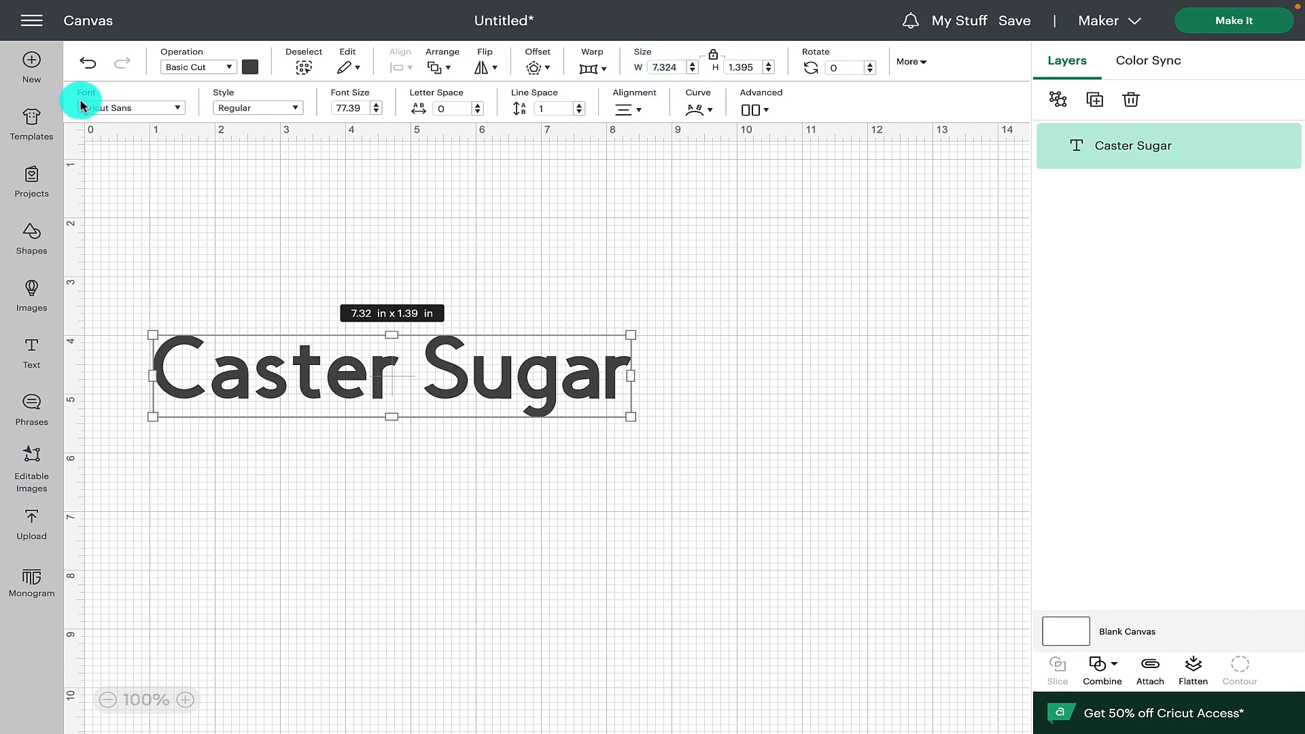
Browse the system fonts and try Alesand Round and Alexa on the Caster Sugar text
click(177, 110)
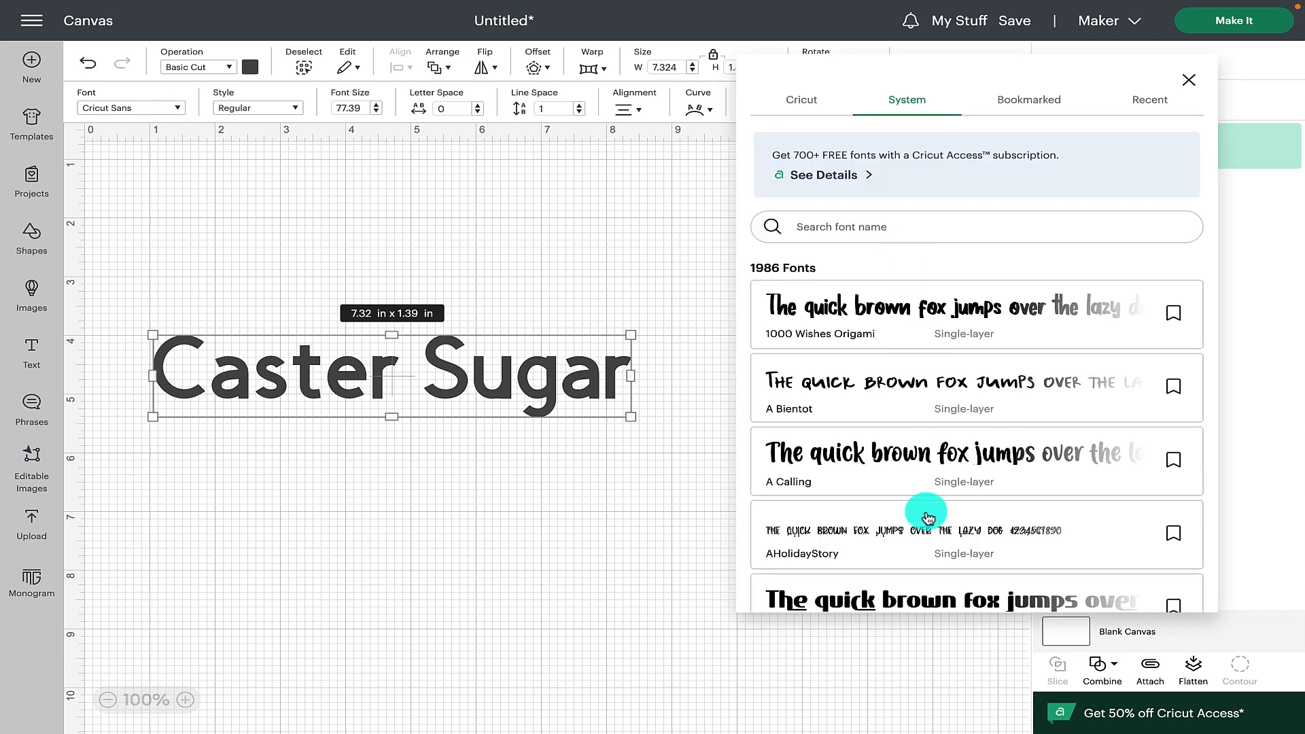
scroll(927, 537, down, 3)
scroll(927, 547, down, 15)
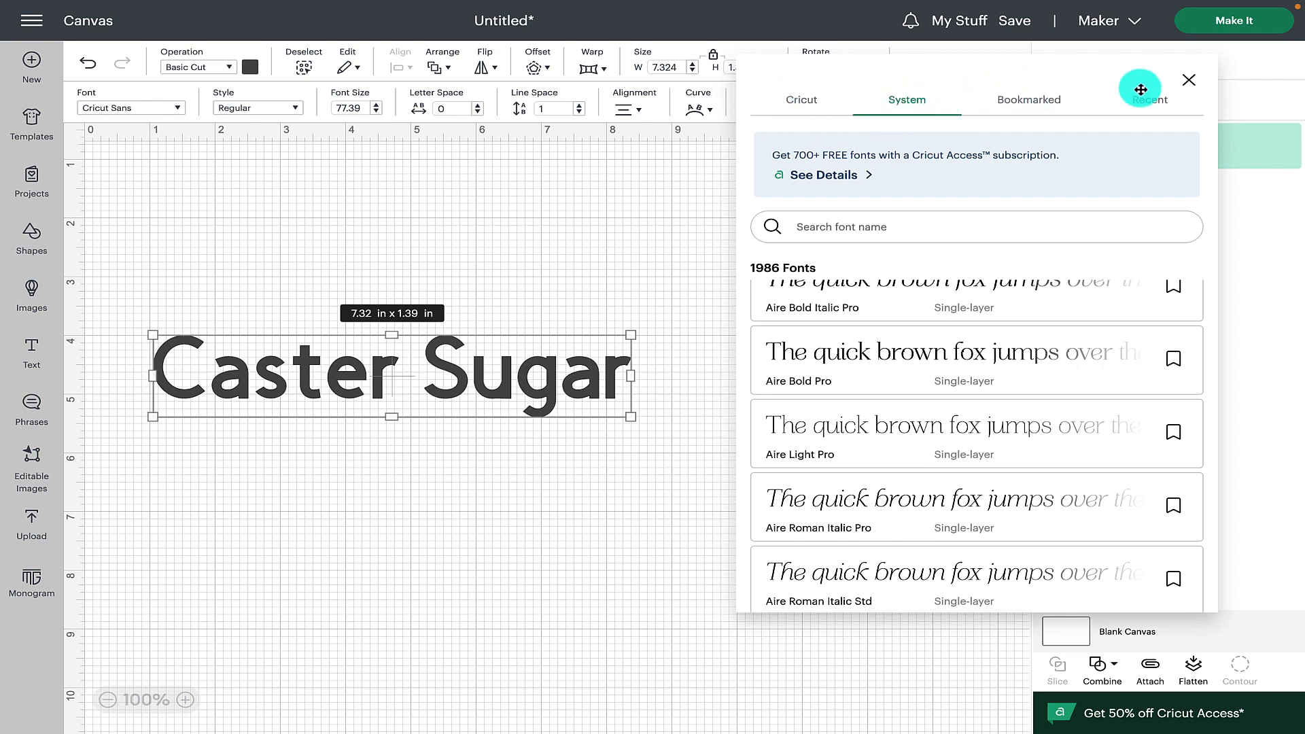
scroll(948, 443, down, 10)
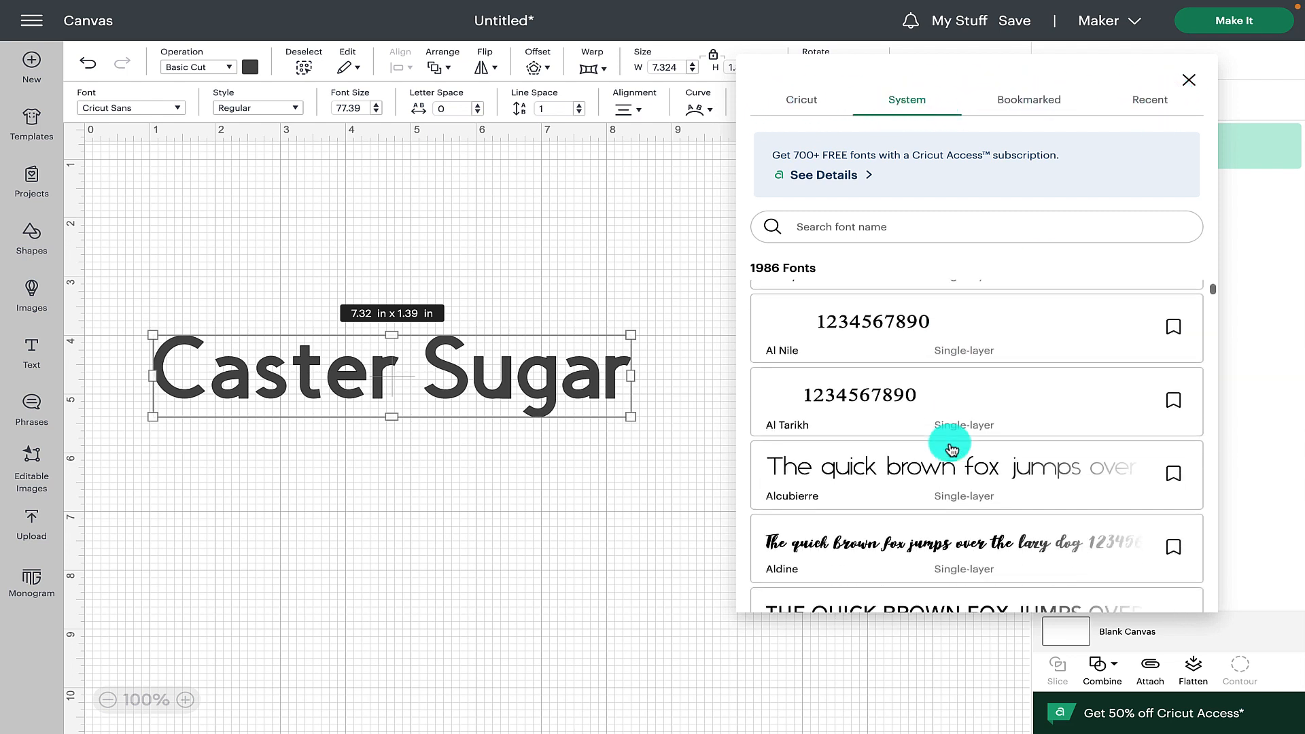
scroll(951, 448, down, 5)
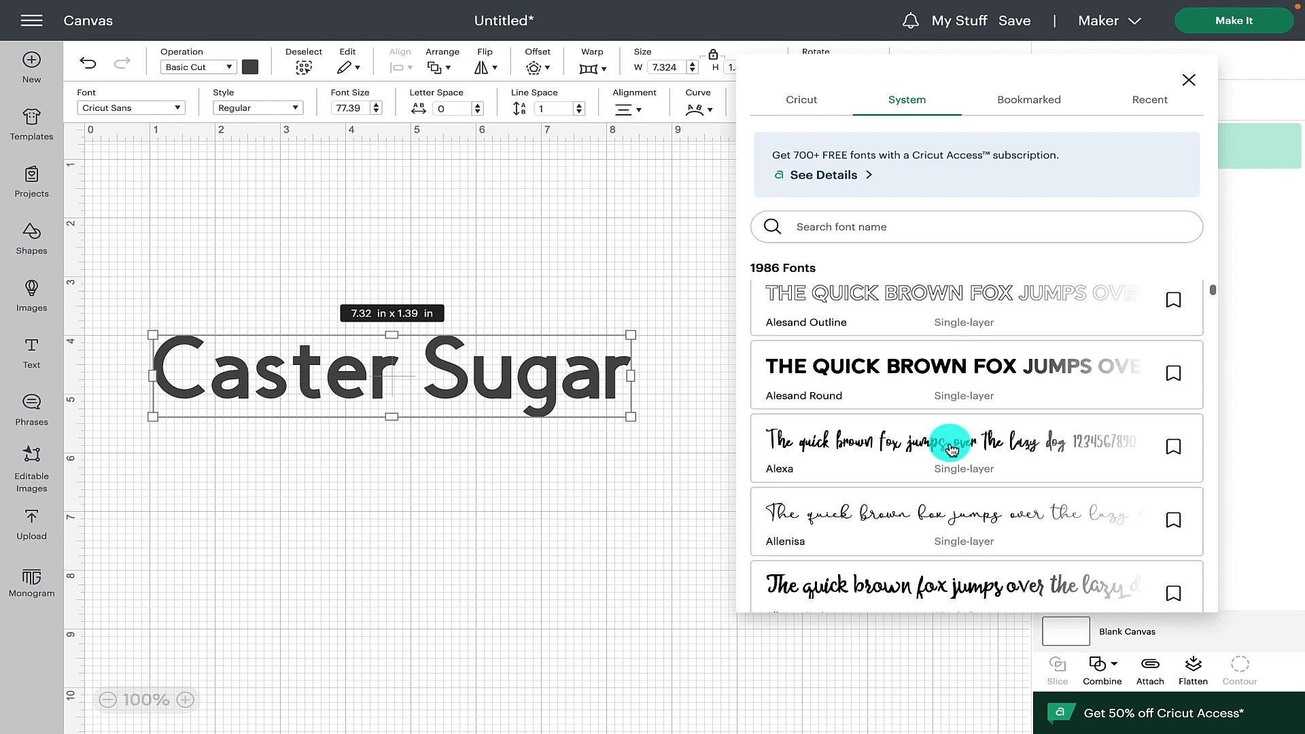
click(921, 373)
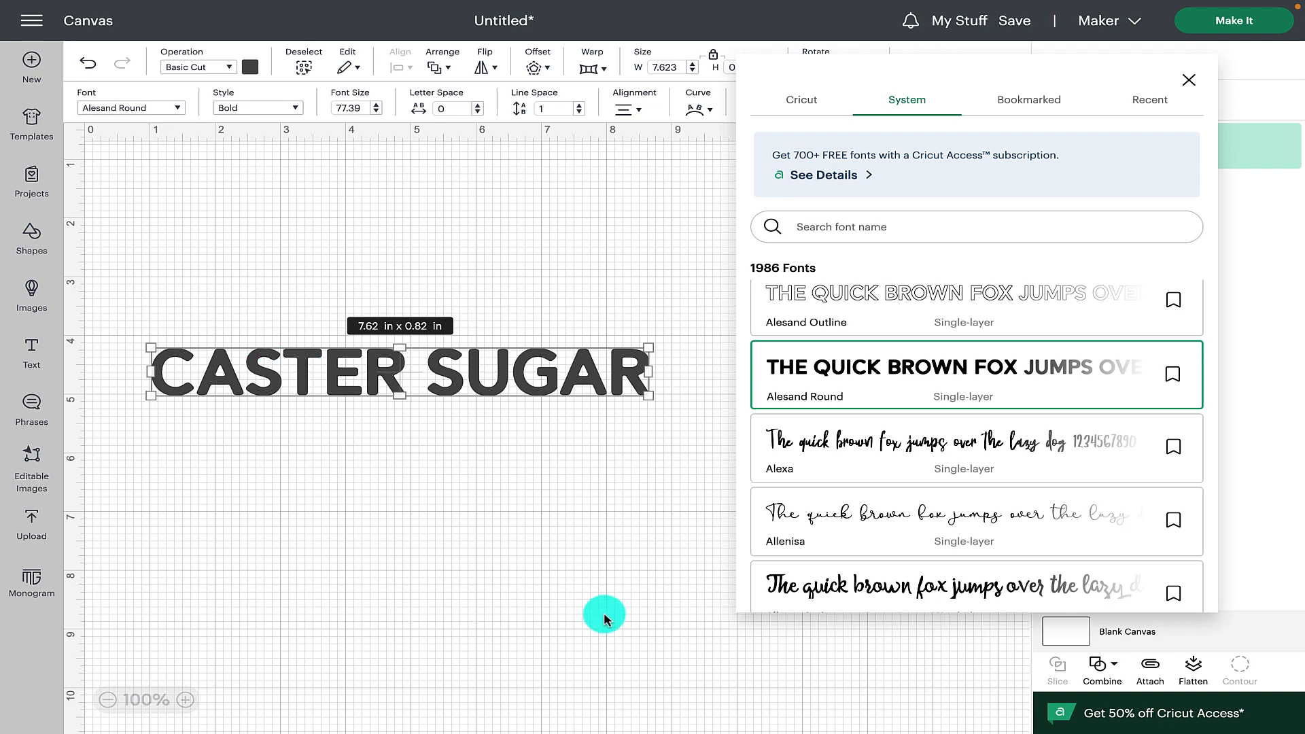
click(957, 449)
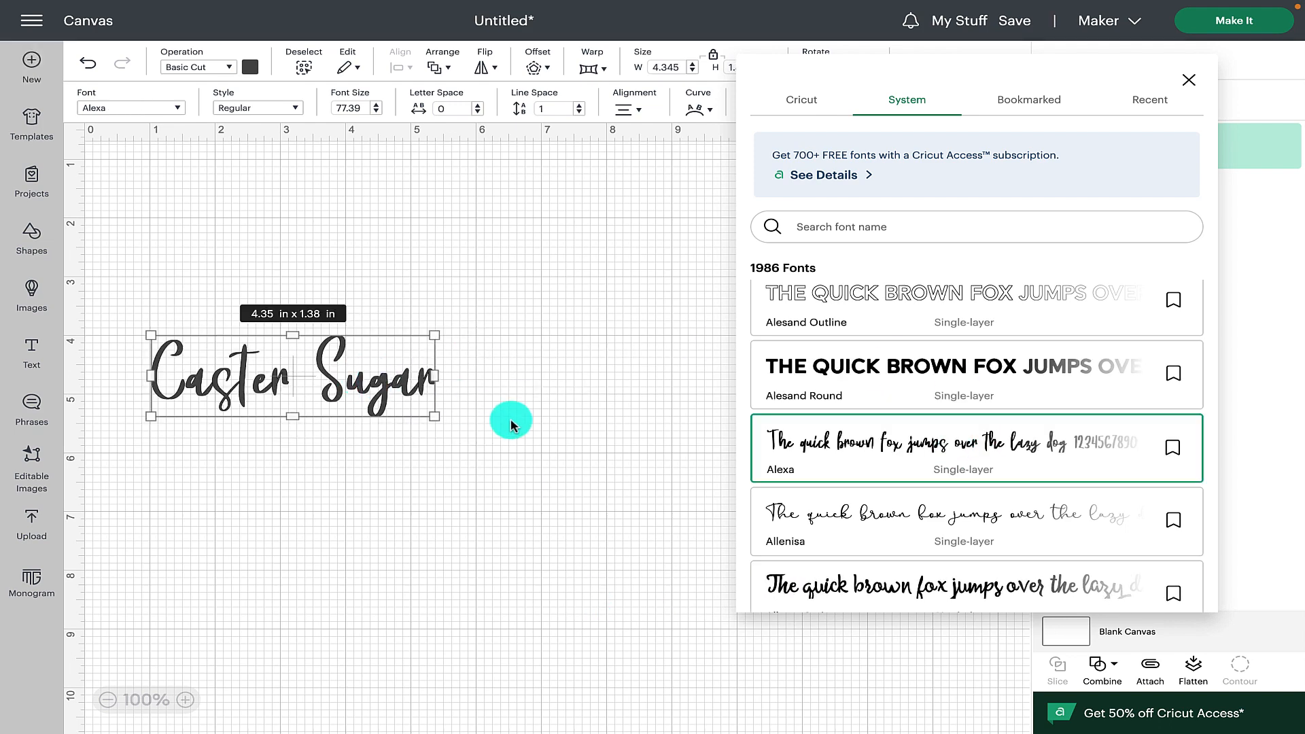
Compare the Aloha March and Aloe fonts on the Caster Sugar text and set it in Almond Delight
scroll(929, 475, down, 6)
click(909, 475)
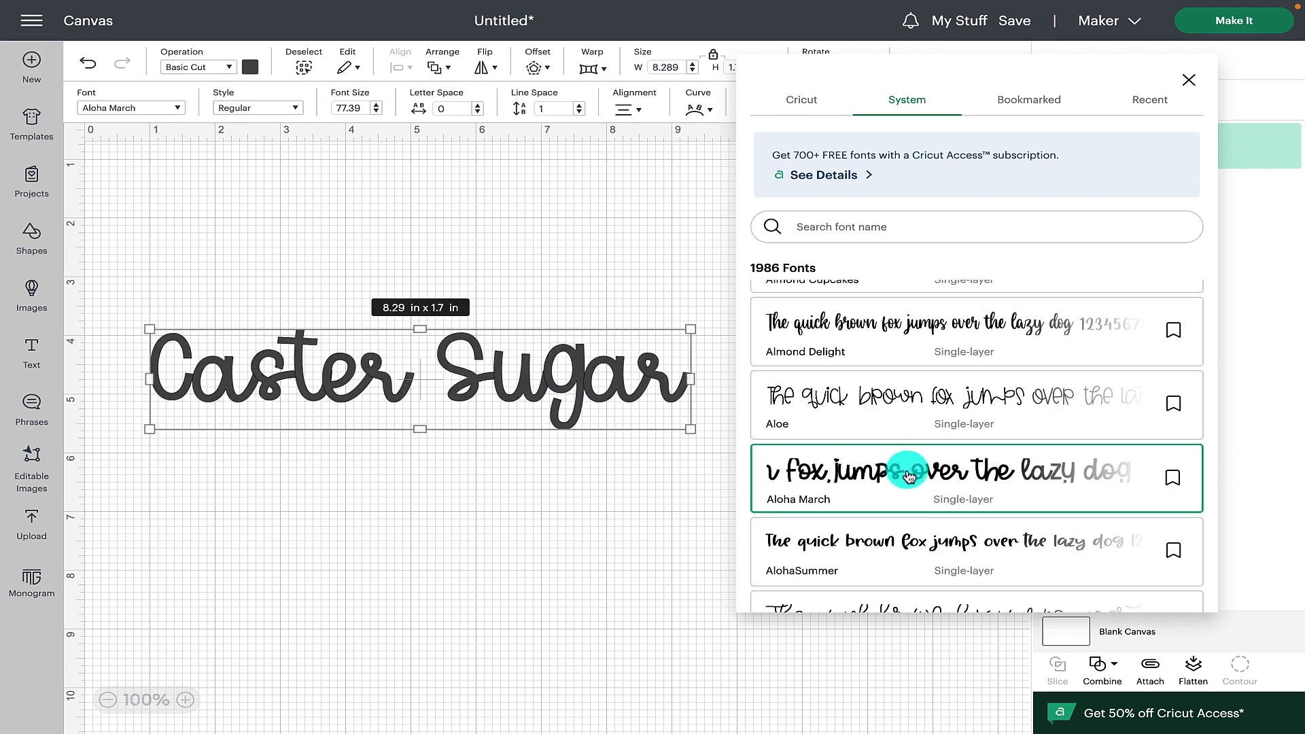
click(891, 554)
key(ctrl+z)
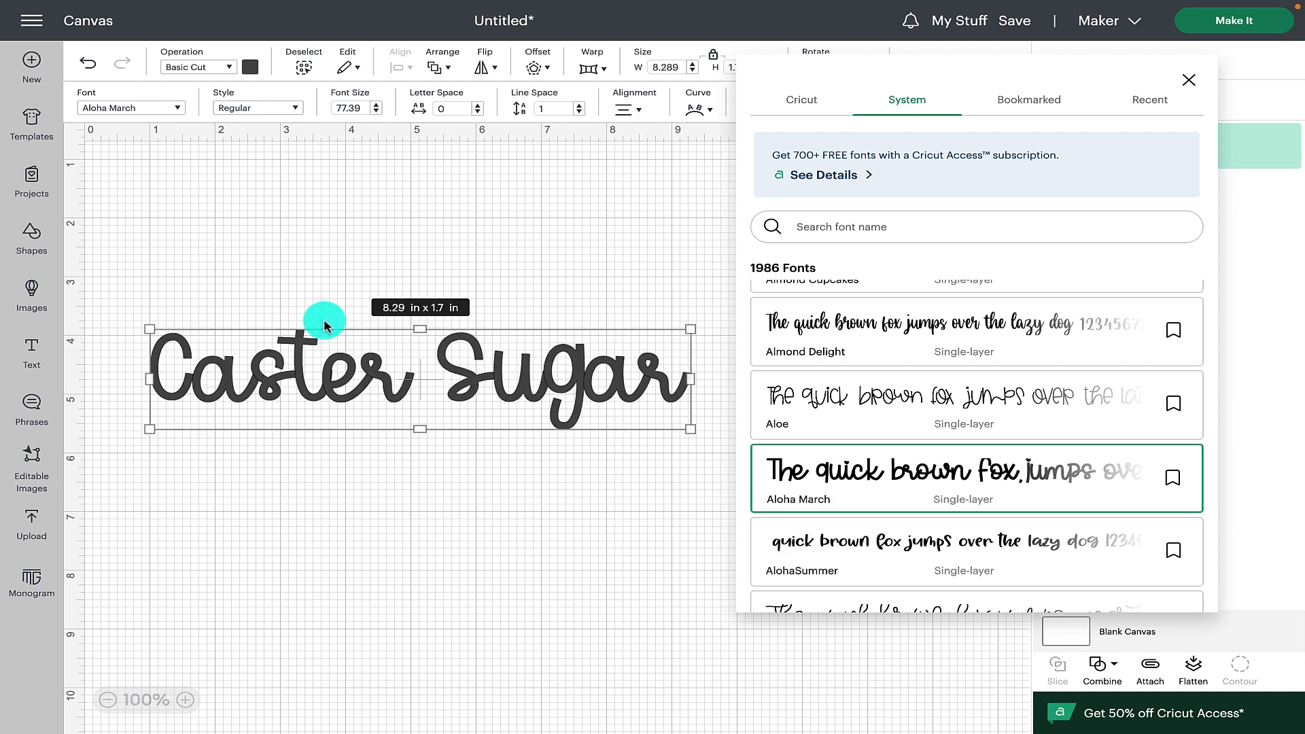
click(865, 399)
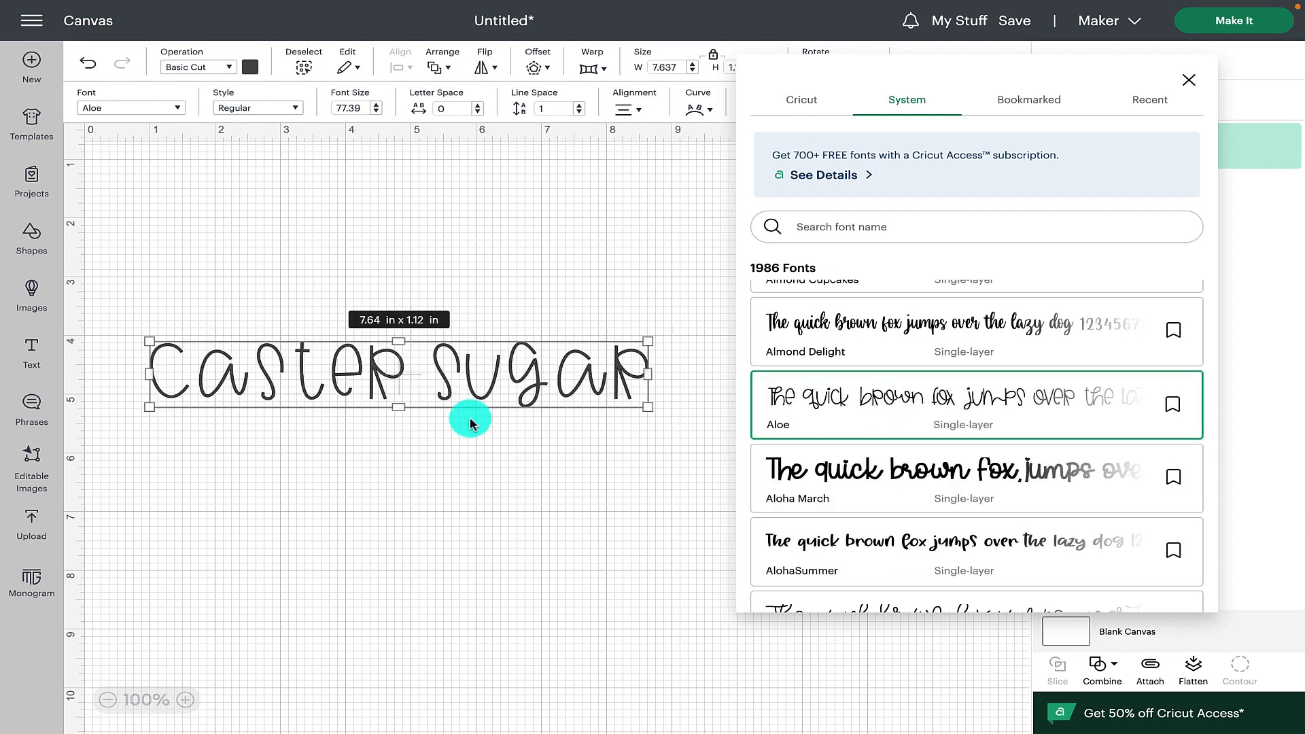
click(761, 329)
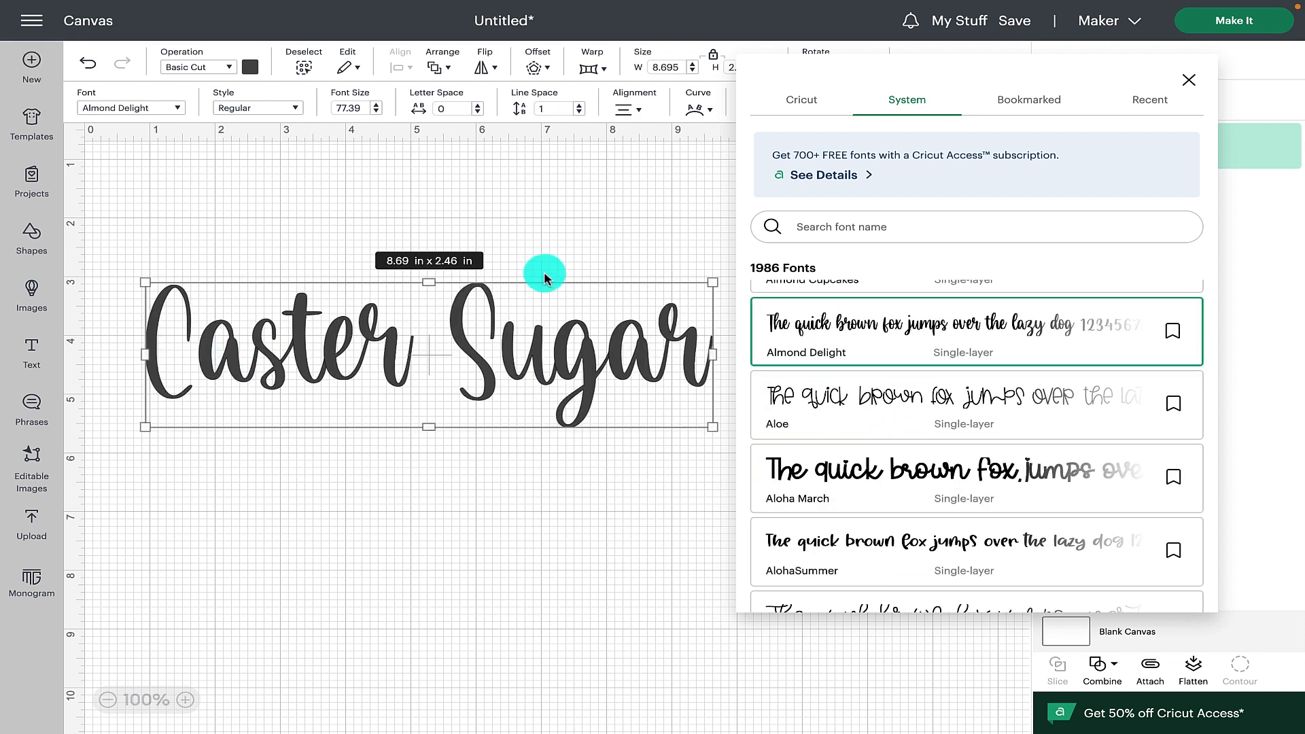
Shrink the Caster Sugar text to about 5.54 x 1.57 in and move it up near the top of the canvas
drag(695, 420, 502, 367)
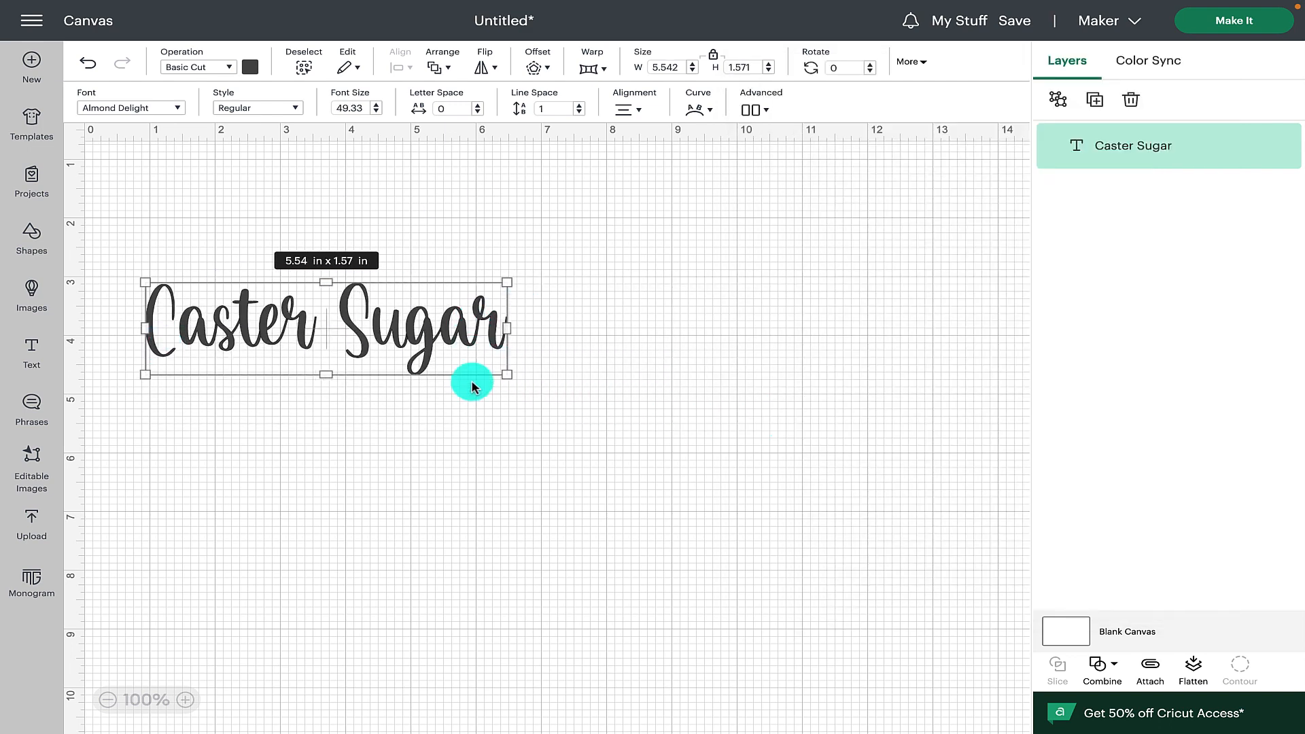
drag(422, 334, 449, 250)
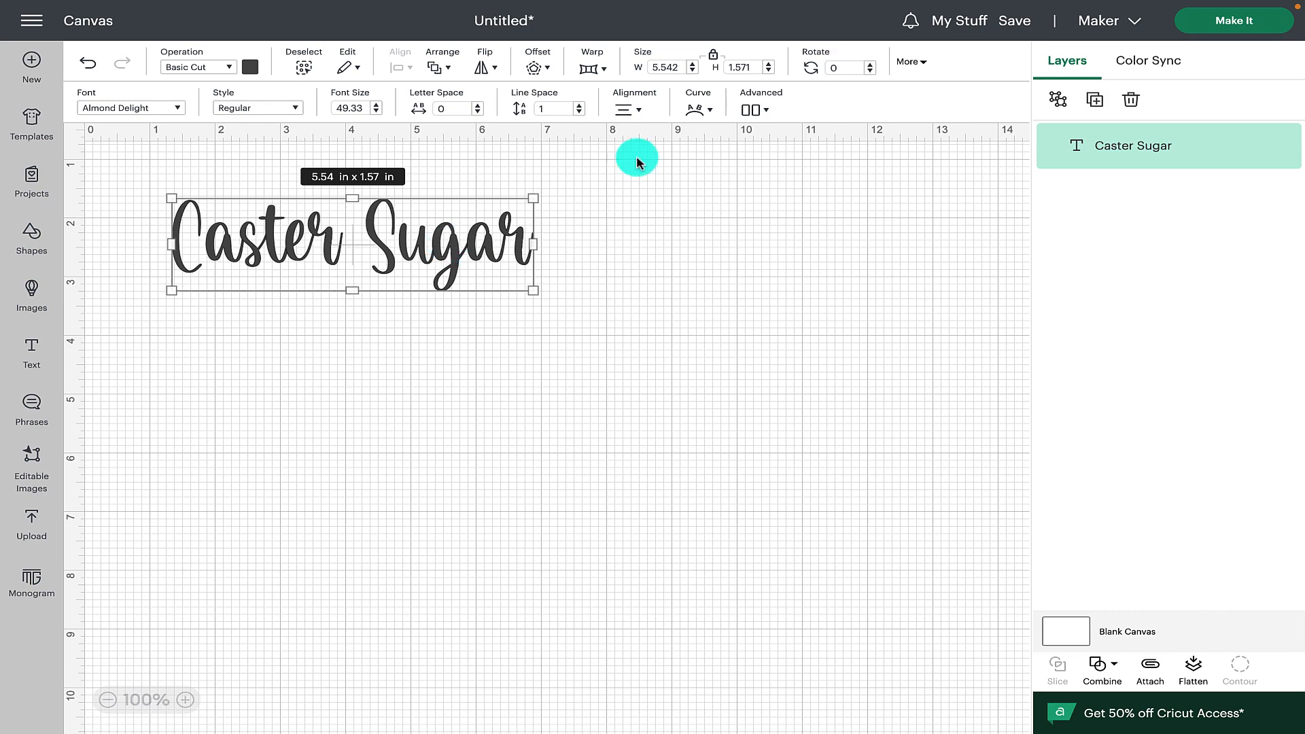
Prepare the project for cutting on a 12 in x 12 in mat, shifting the text slightly inward from the mat's corner
click(1235, 27)
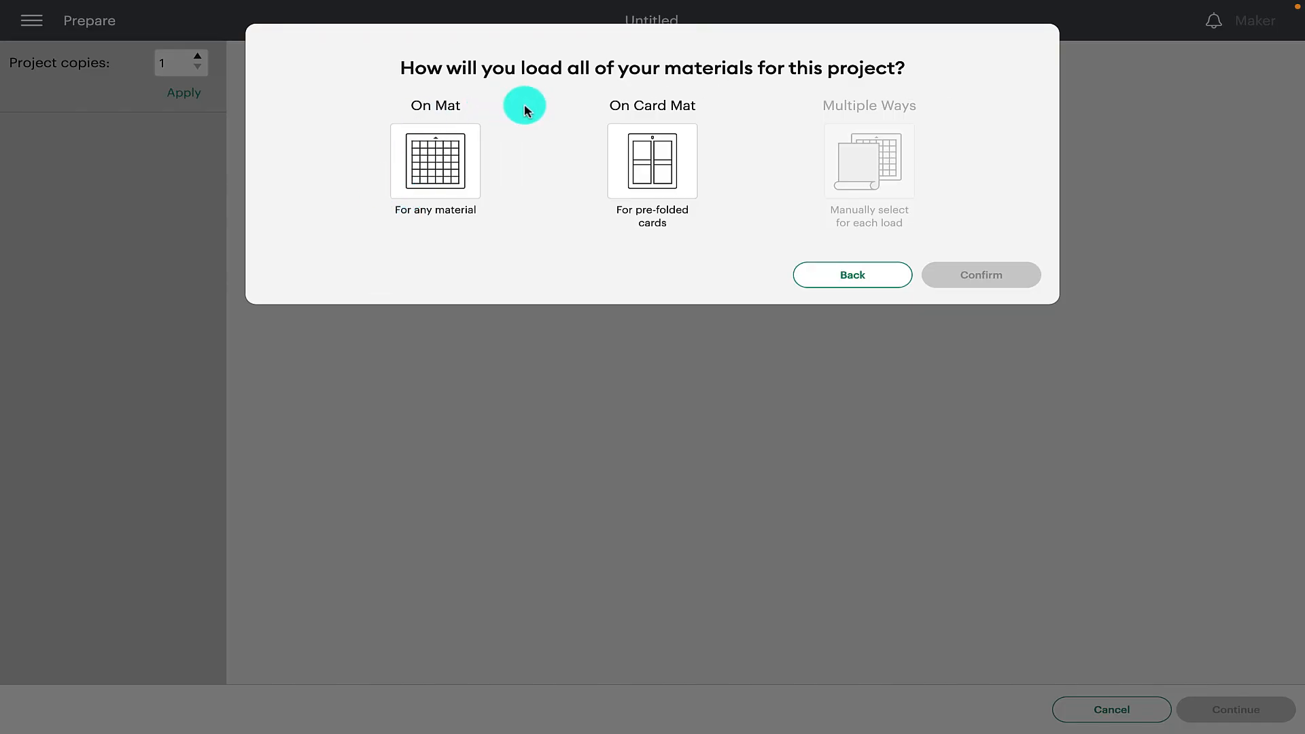
click(460, 158)
click(976, 328)
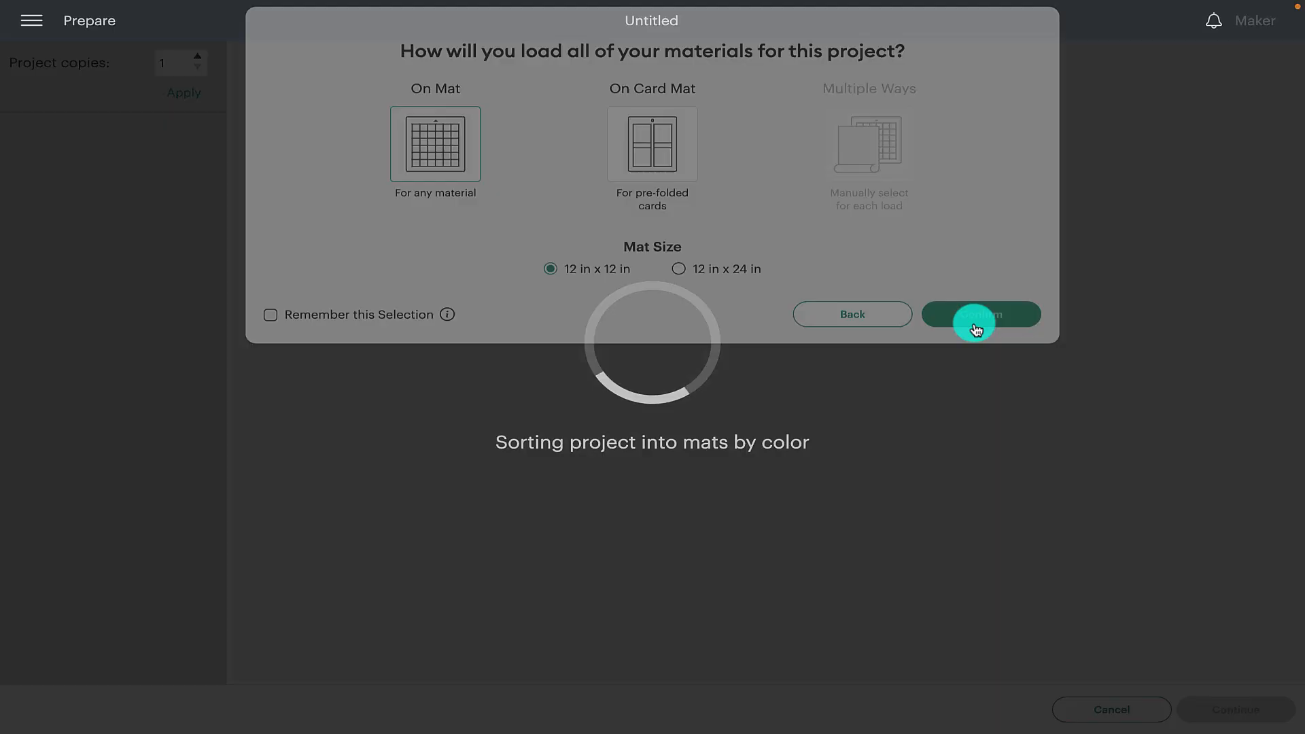
drag(727, 186, 735, 206)
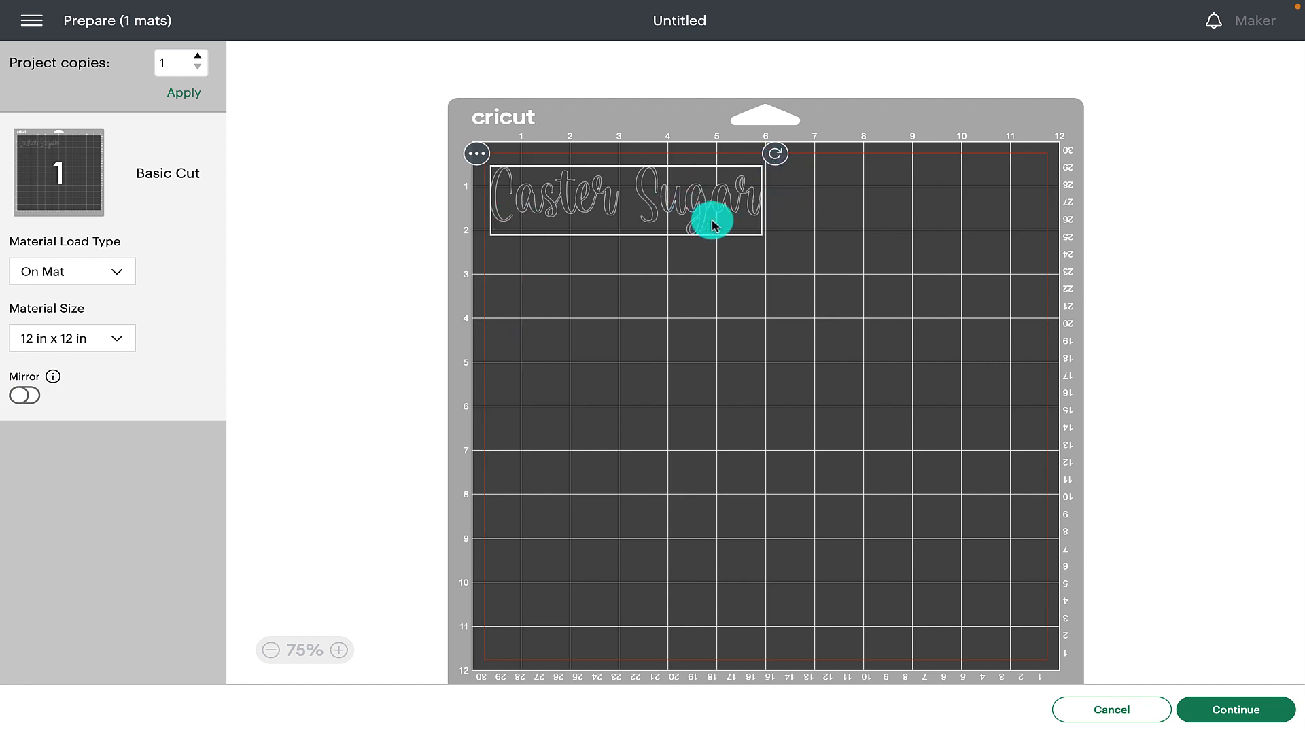
click(1236, 710)
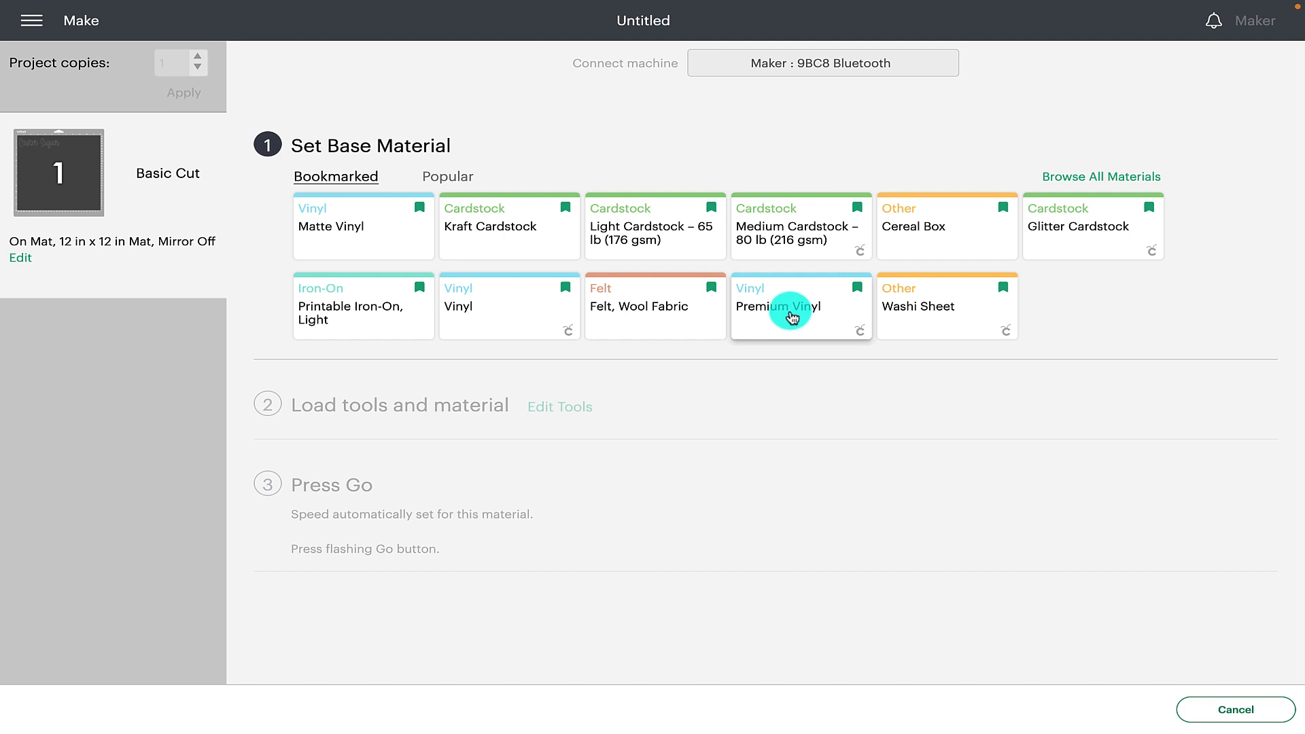
Set the base material to Premium Vinyl with More pressure
click(792, 317)
click(410, 198)
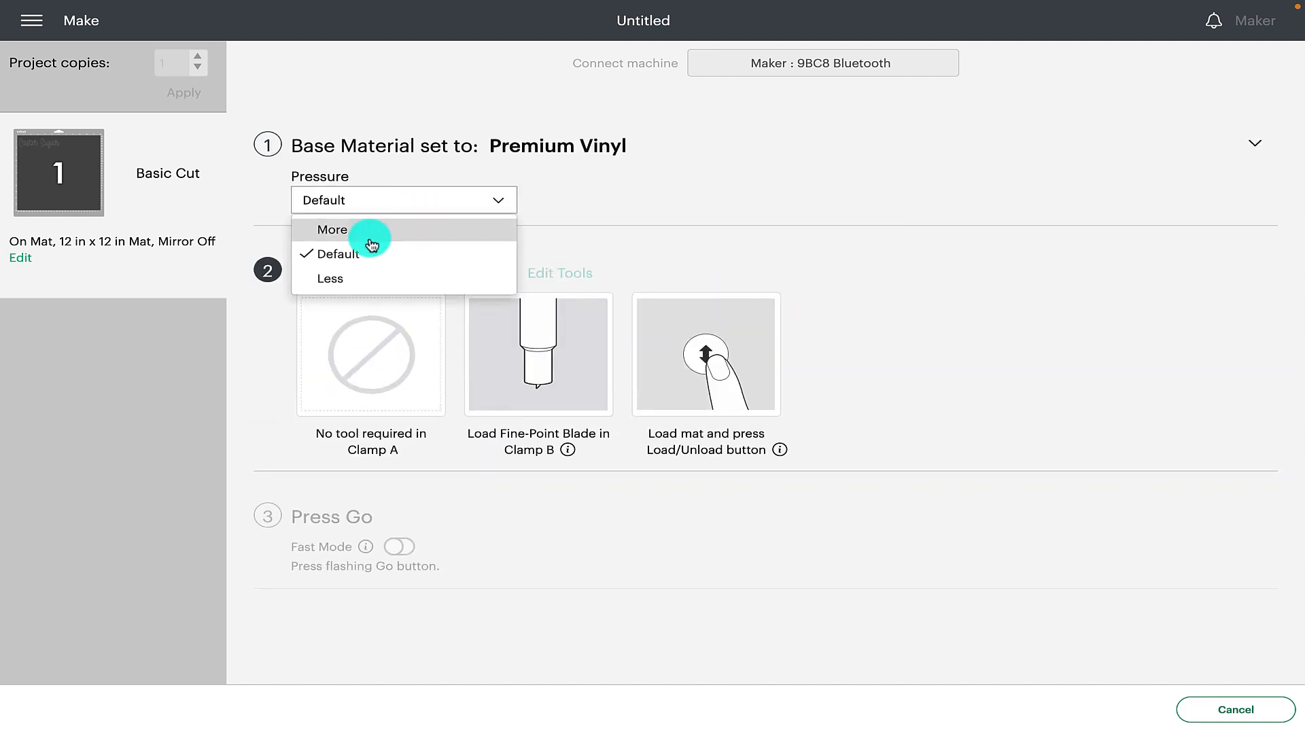
click(369, 235)
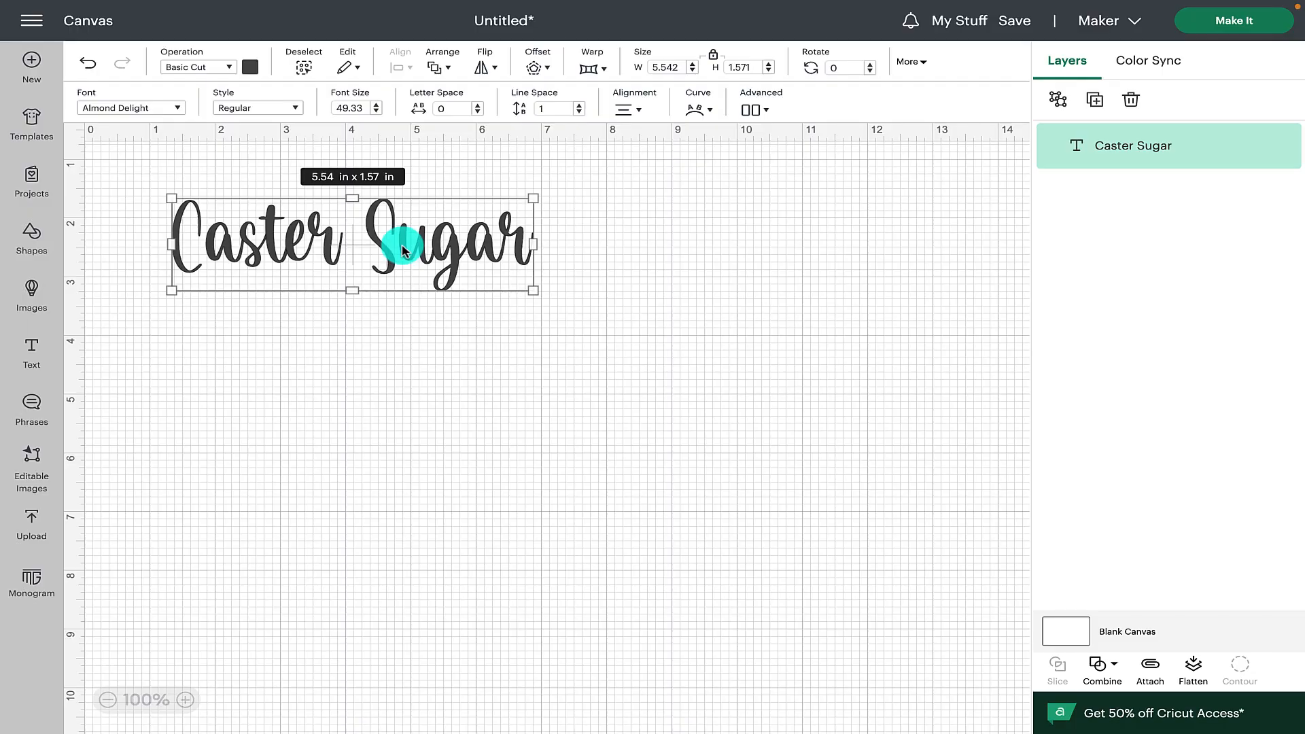
Add a square below the Caster Sugar text on the canvas and color it white
click(251, 417)
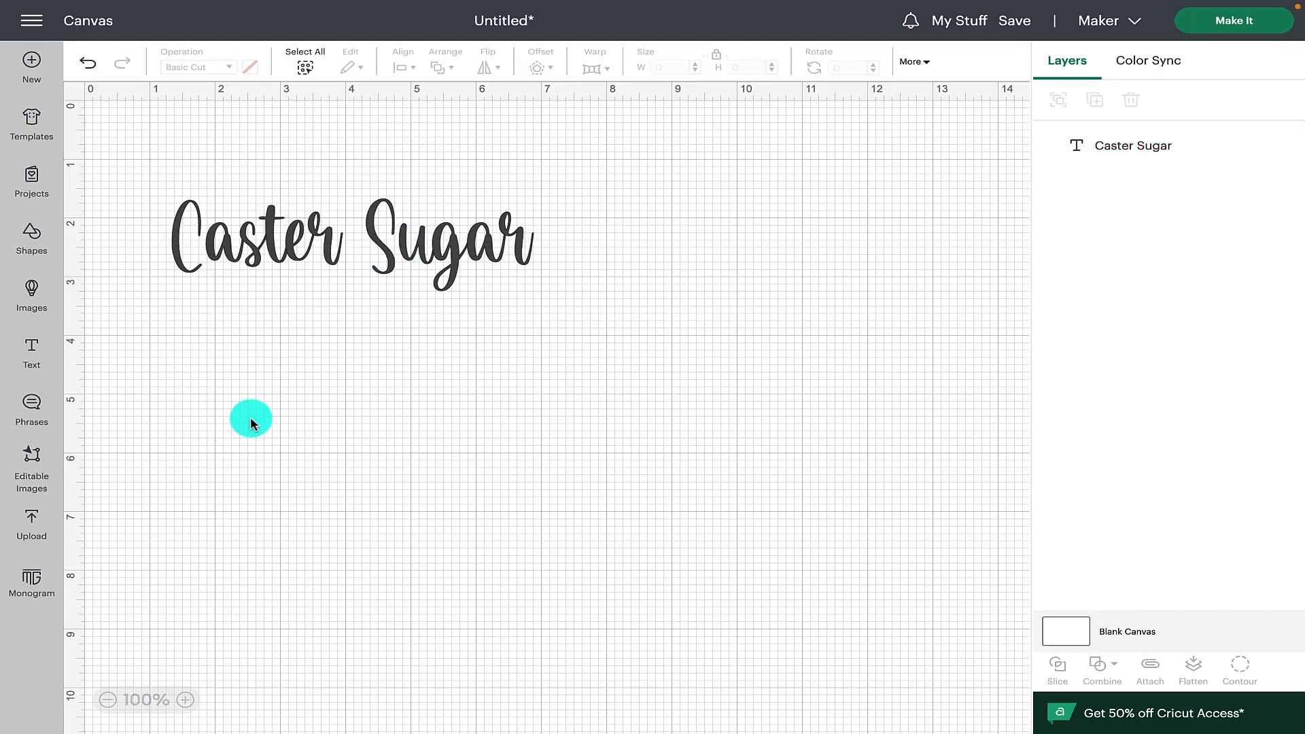
click(39, 245)
click(139, 425)
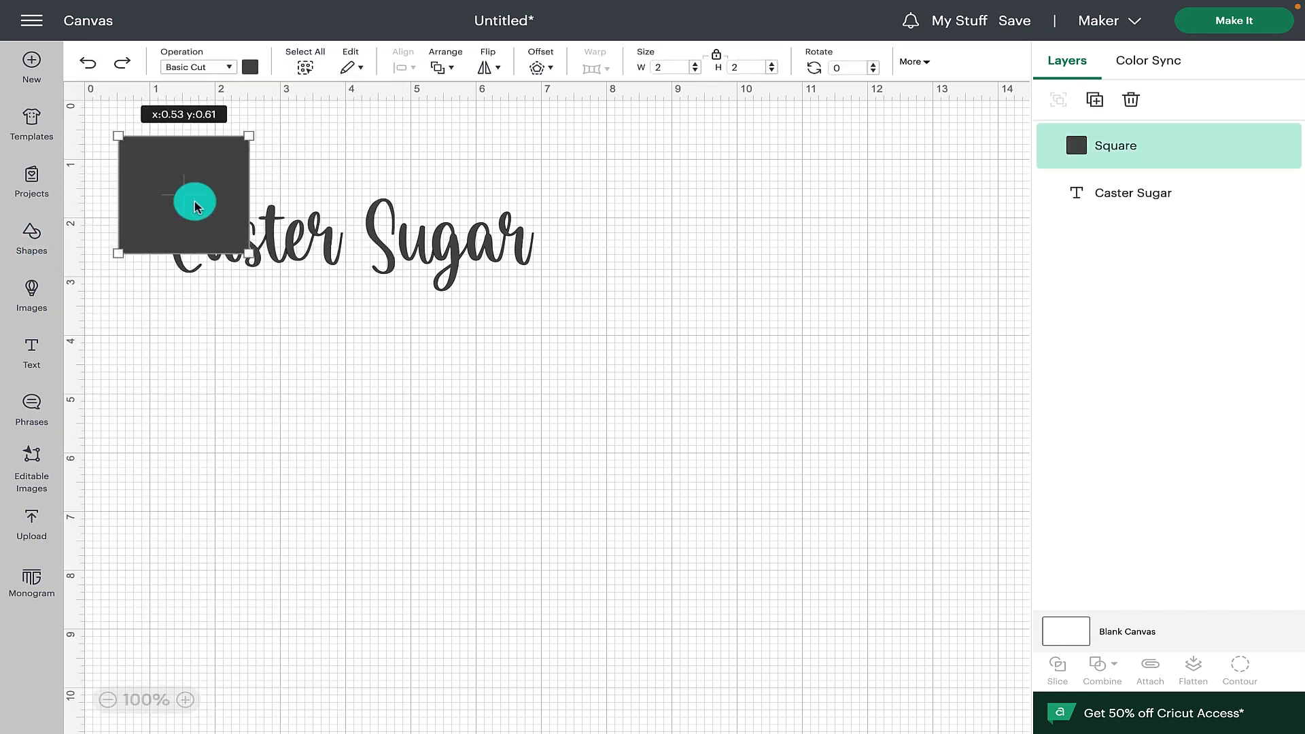
drag(195, 206, 296, 416)
click(250, 67)
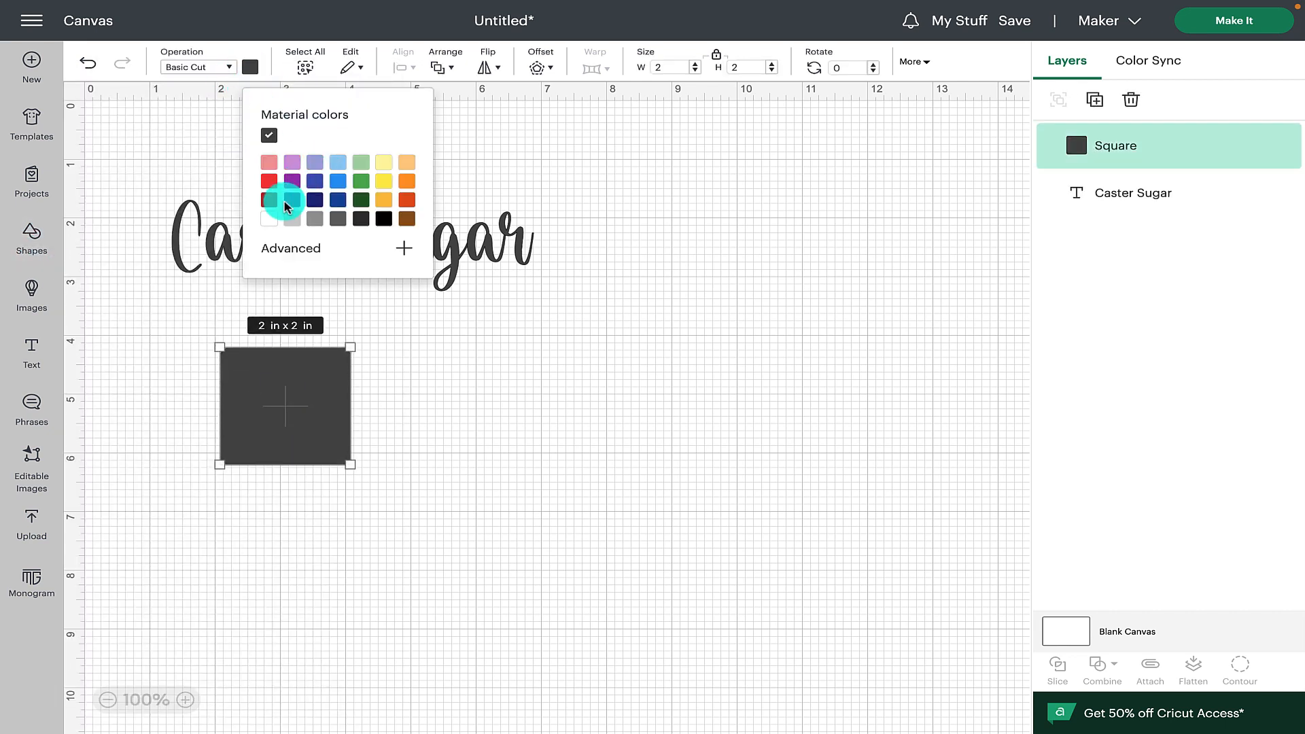
click(269, 219)
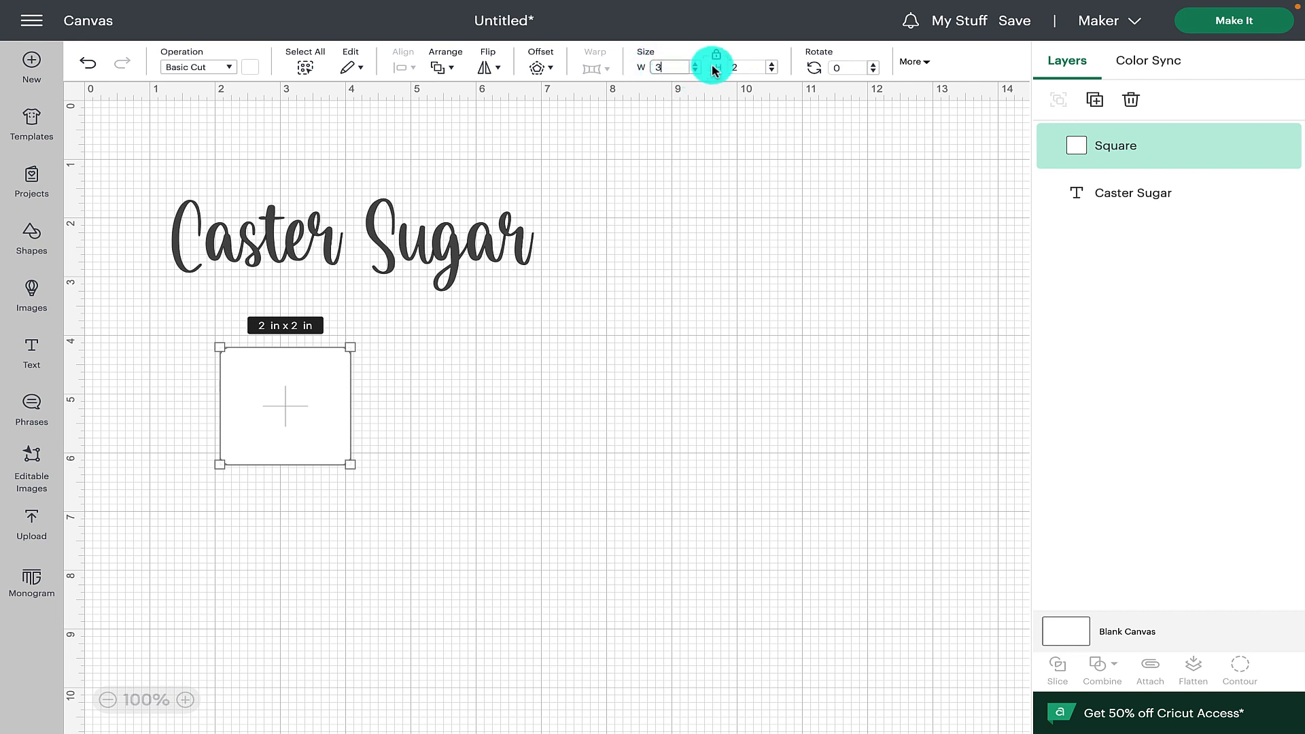
Resize the white square to 3 in wide and 4 in high with its proportions unlocked
text(3)
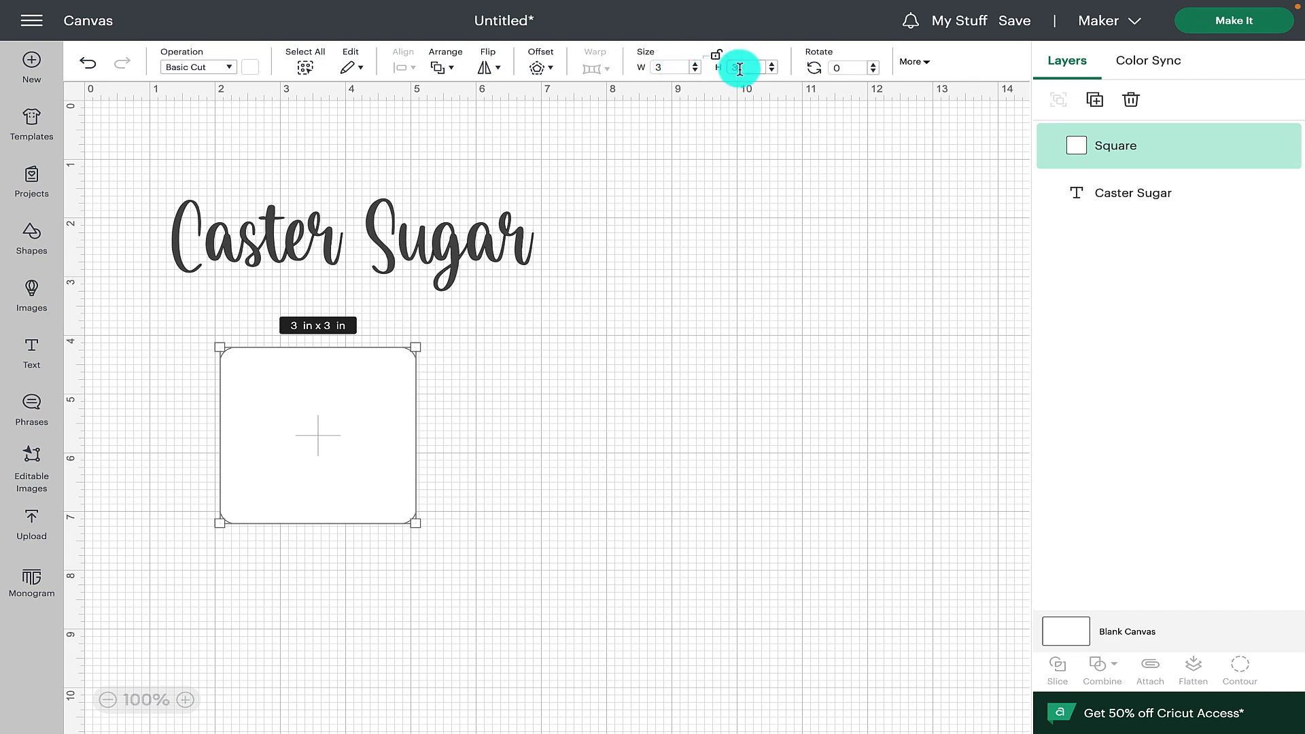
key(Tab)
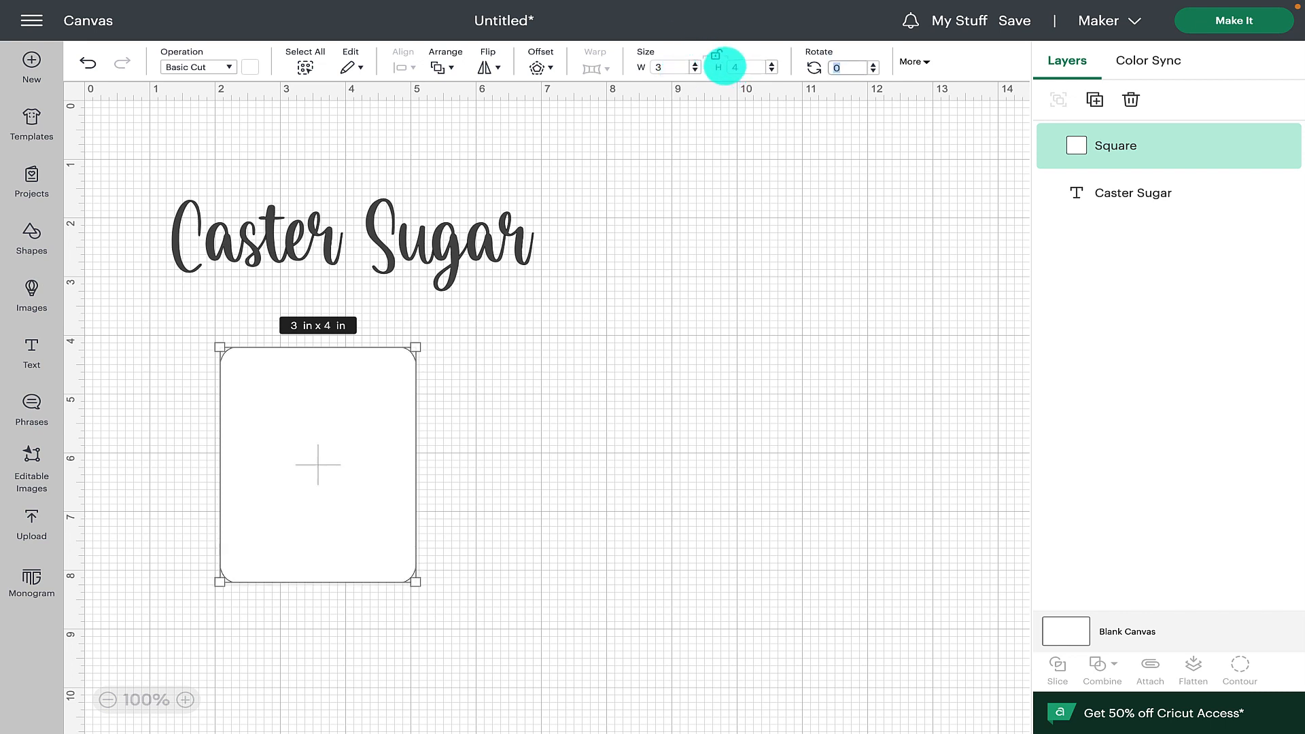
click(589, 303)
click(336, 372)
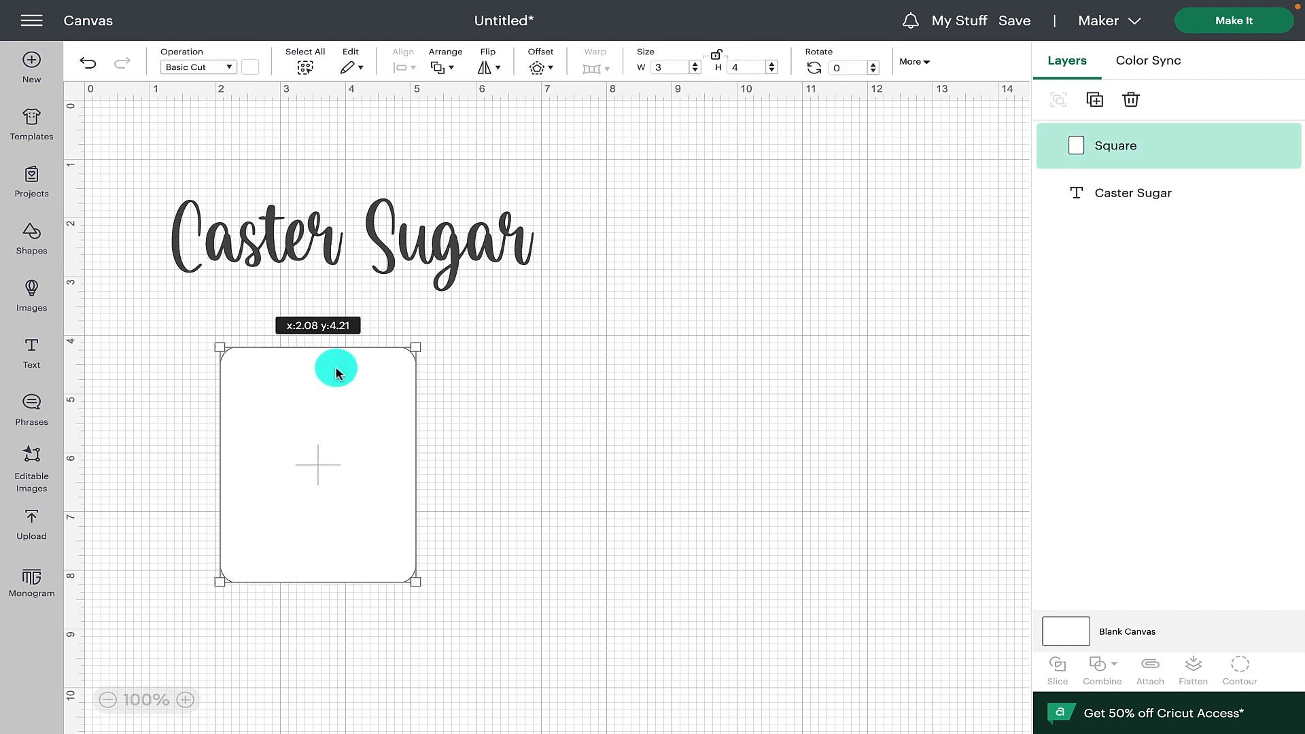
key(ctrl+z)
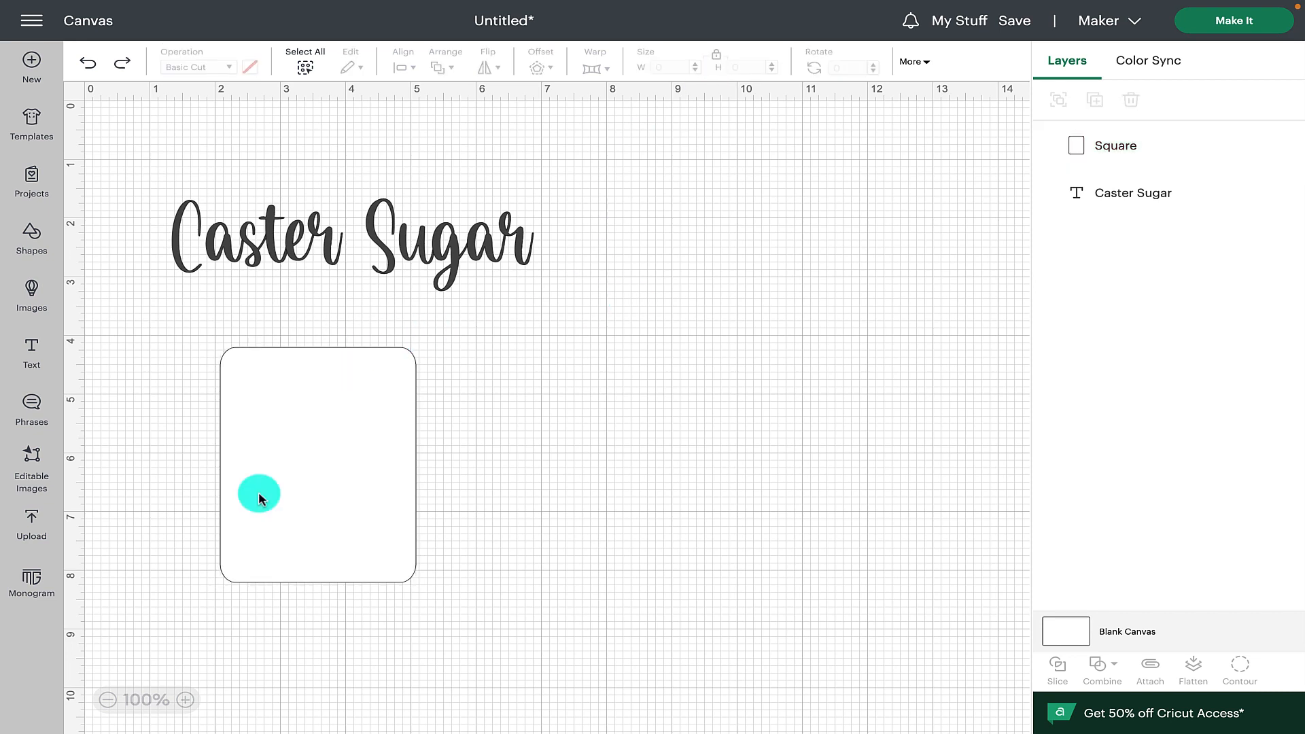
Add the text "Cocoa powder" over the white label shape
click(37, 348)
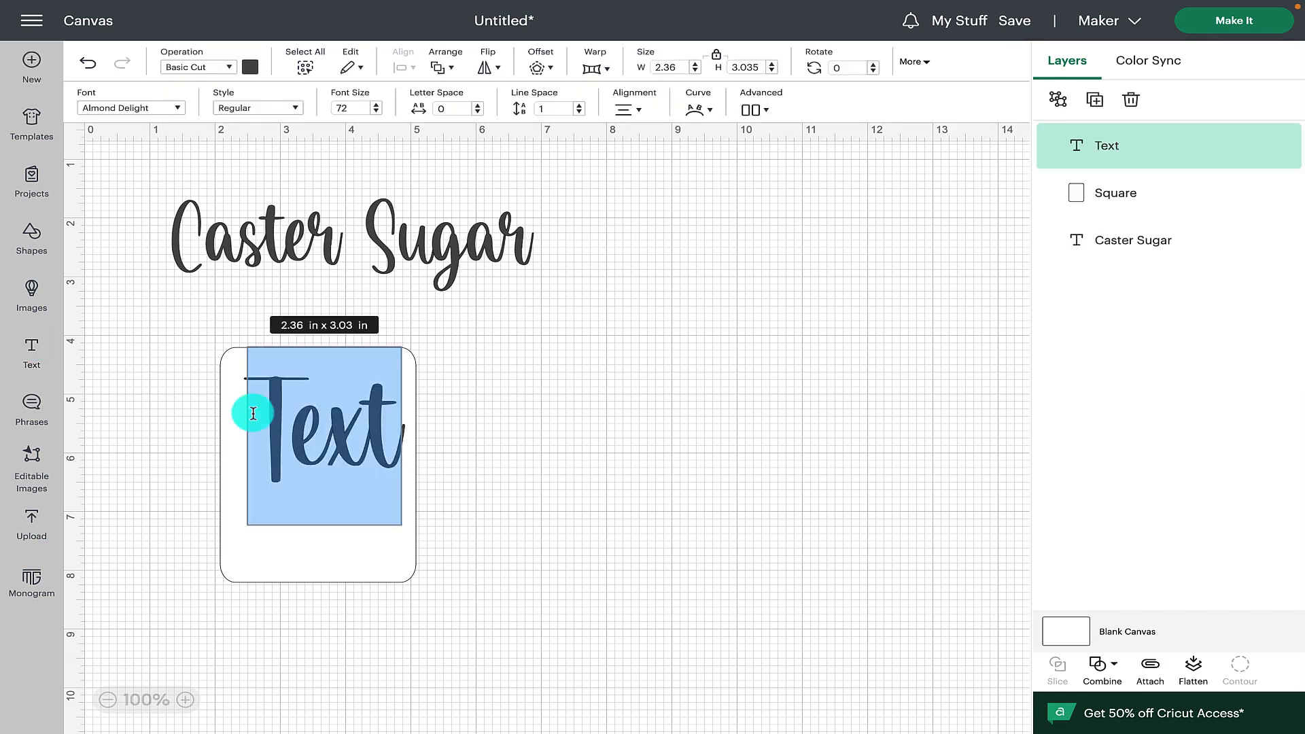
text(Cocoa)
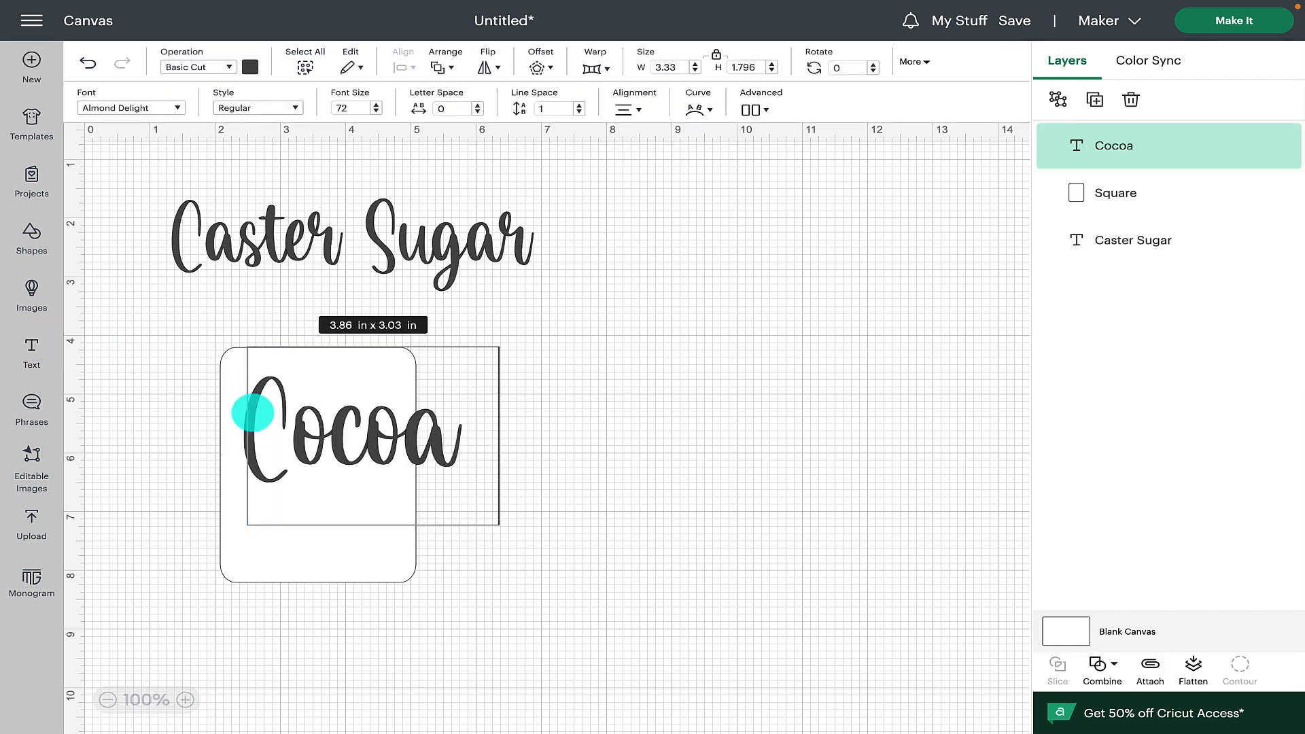
text( powder)
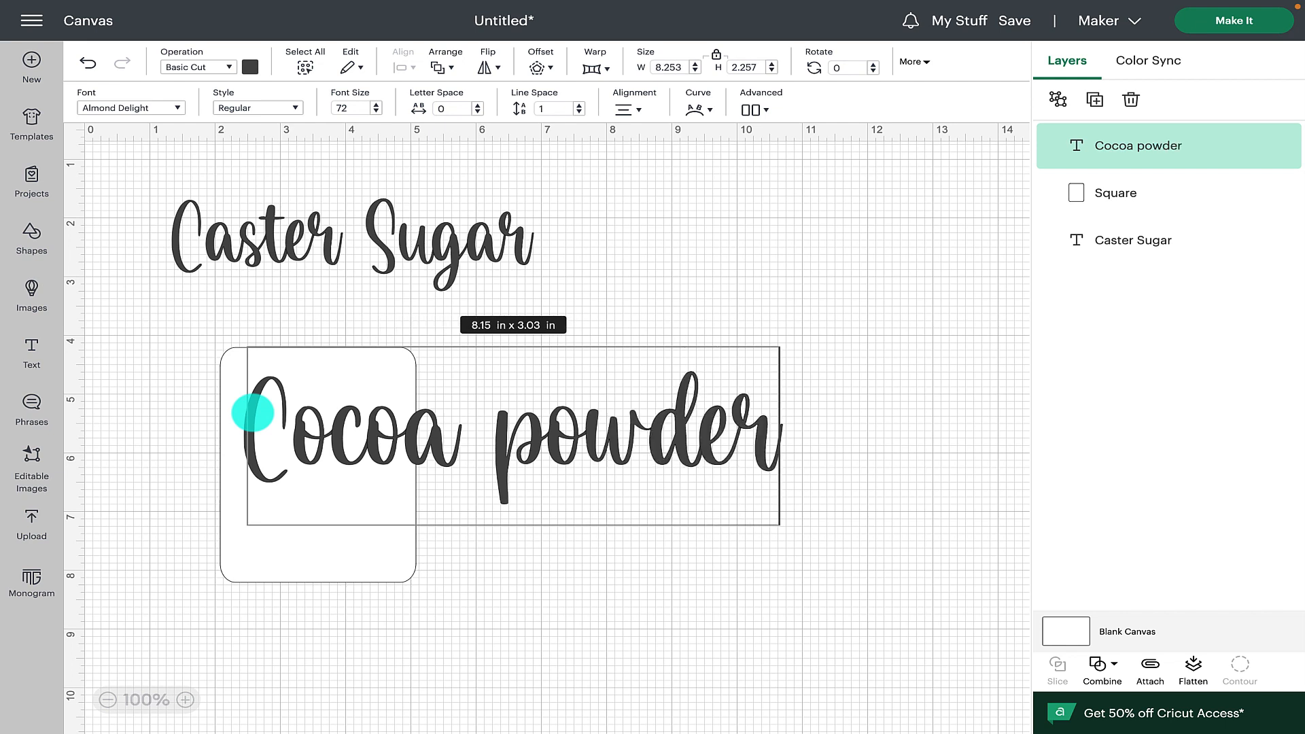
Change the cocoa text's font to AlohaSummer and scale it down to about 2.87 in wide to fit the white label
double_click(716, 456)
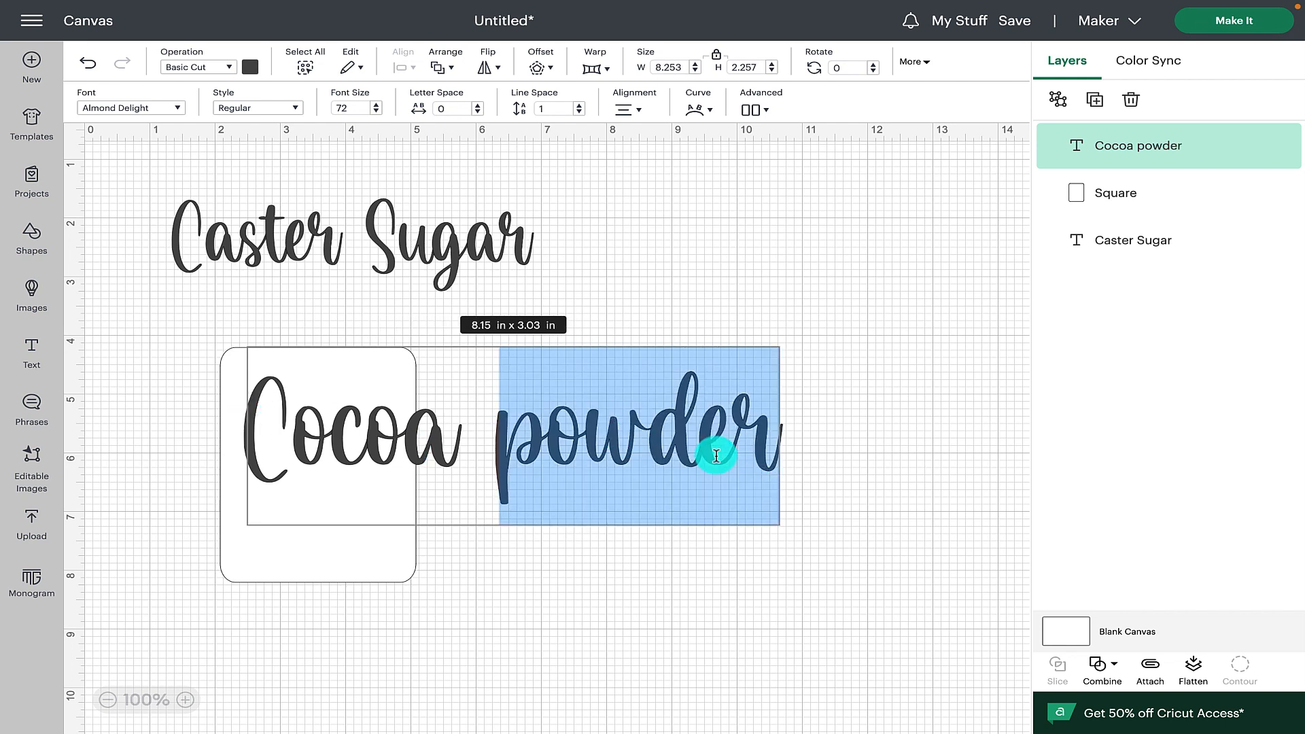
click(174, 108)
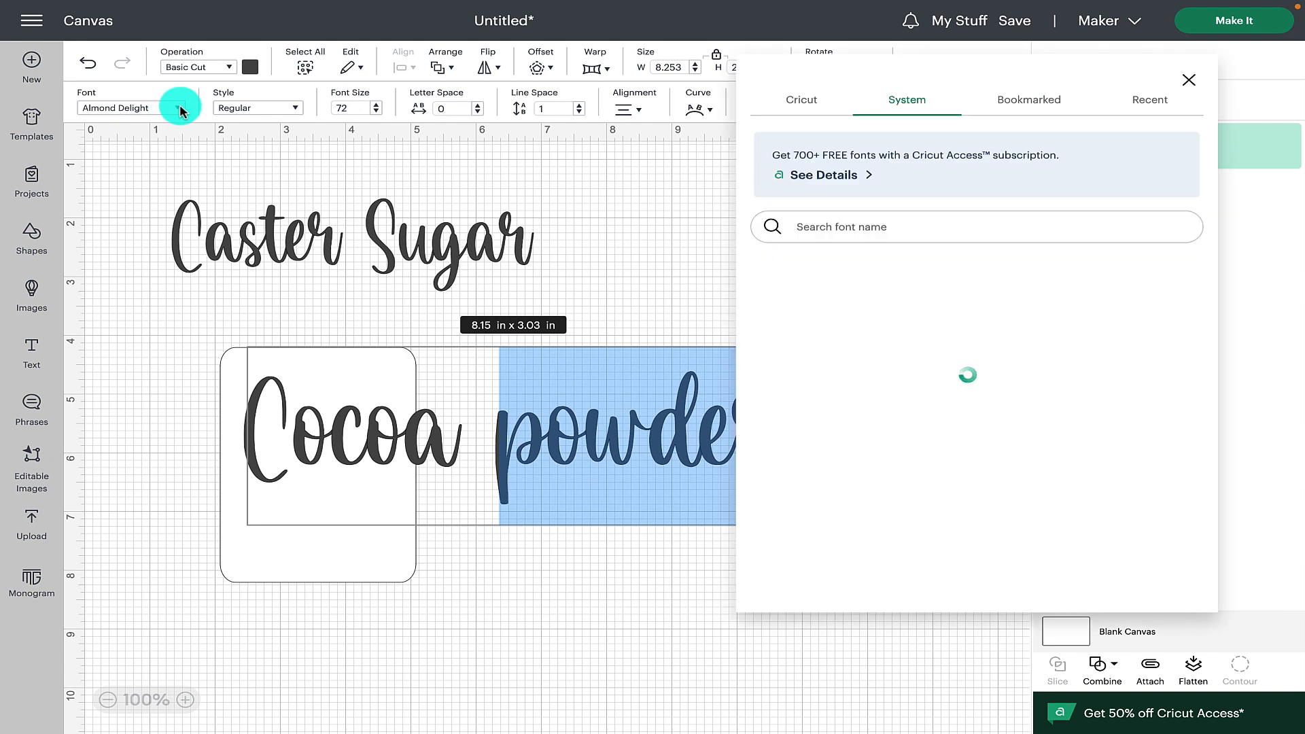
click(862, 493)
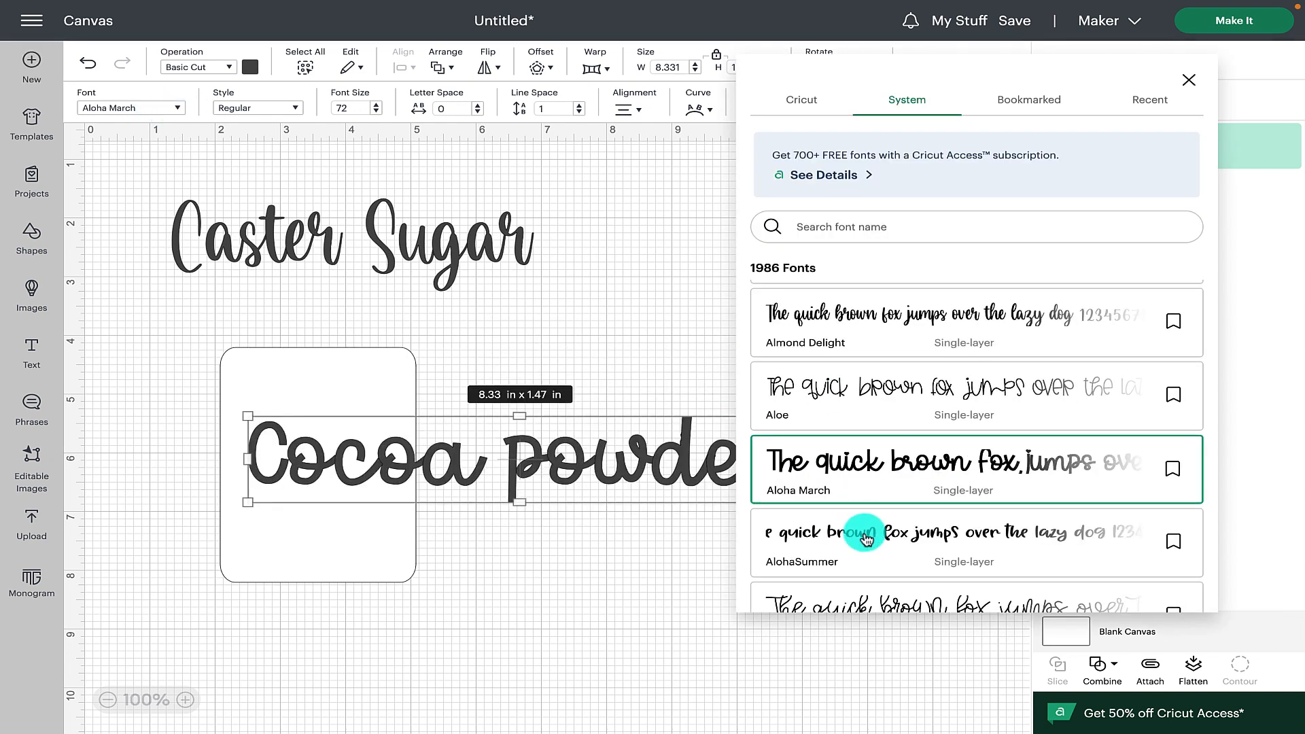
click(867, 539)
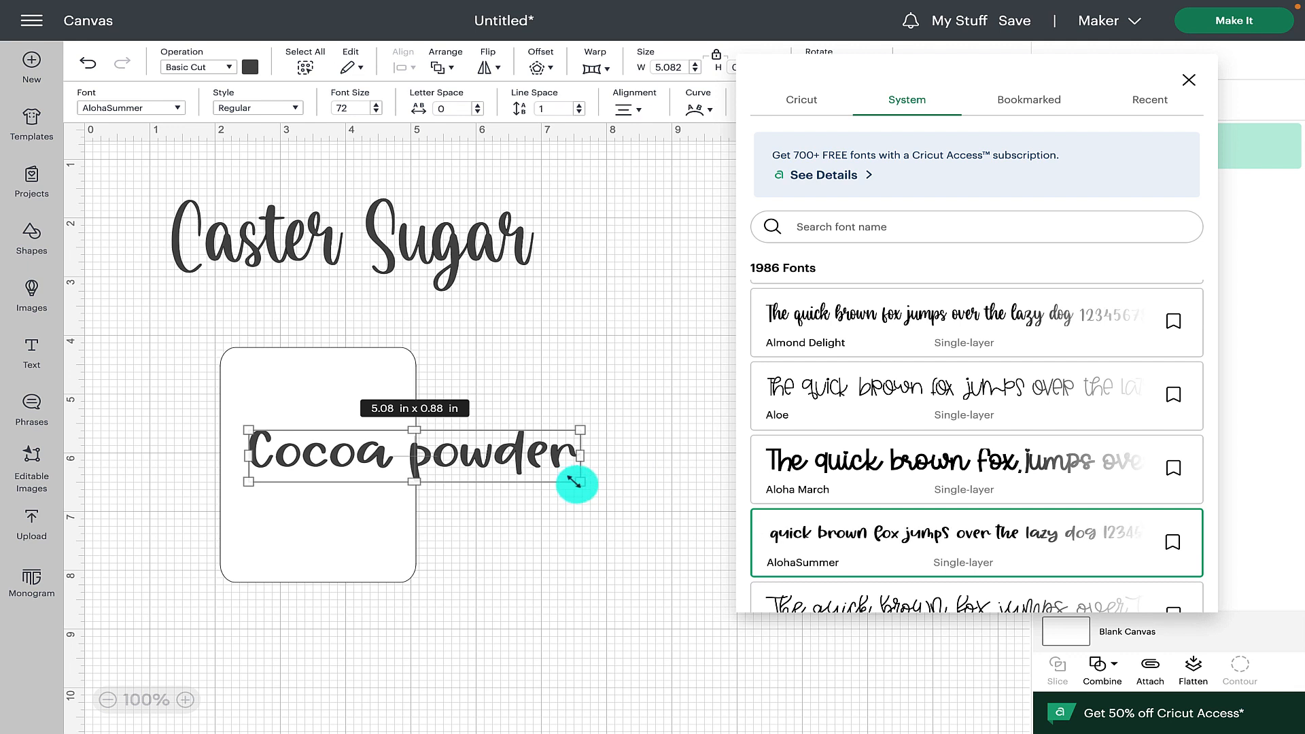
drag(577, 481, 344, 435)
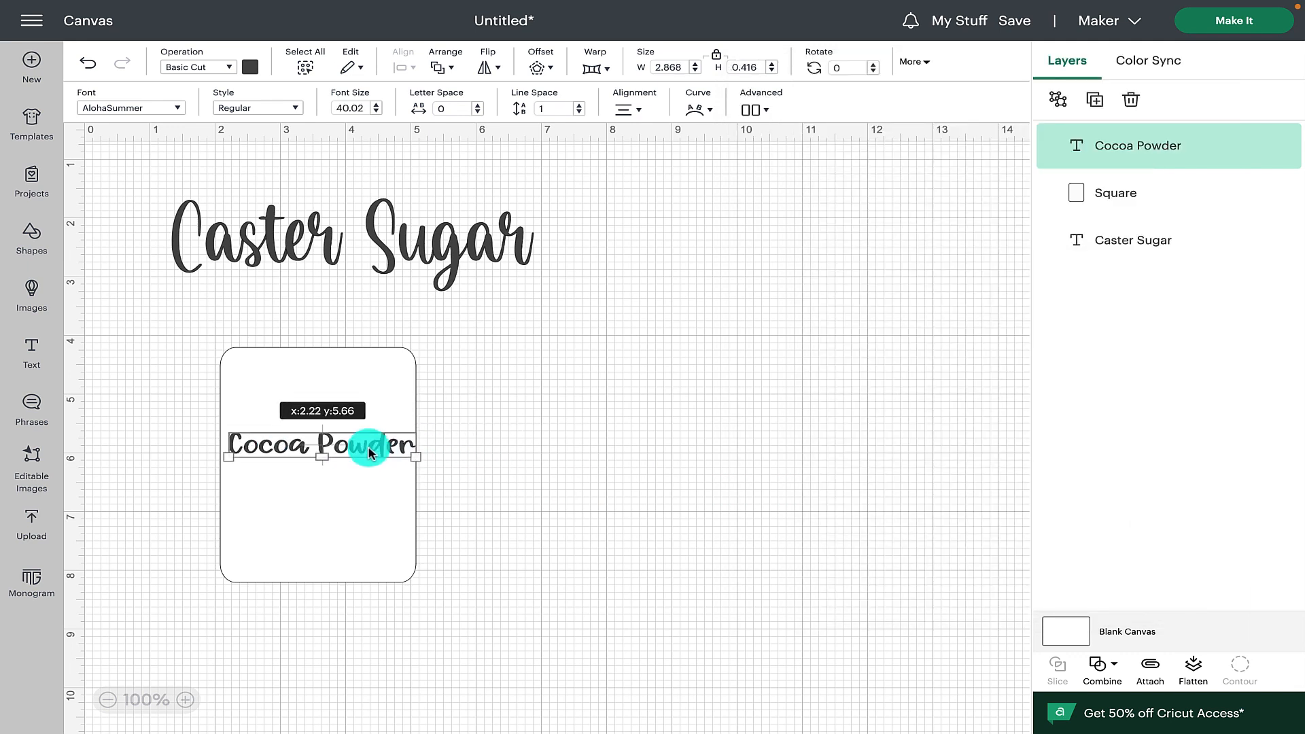
Break the Cocoa Powder text into two centered lines, with Cocoa above Powder
double_click(370, 454)
click(315, 445)
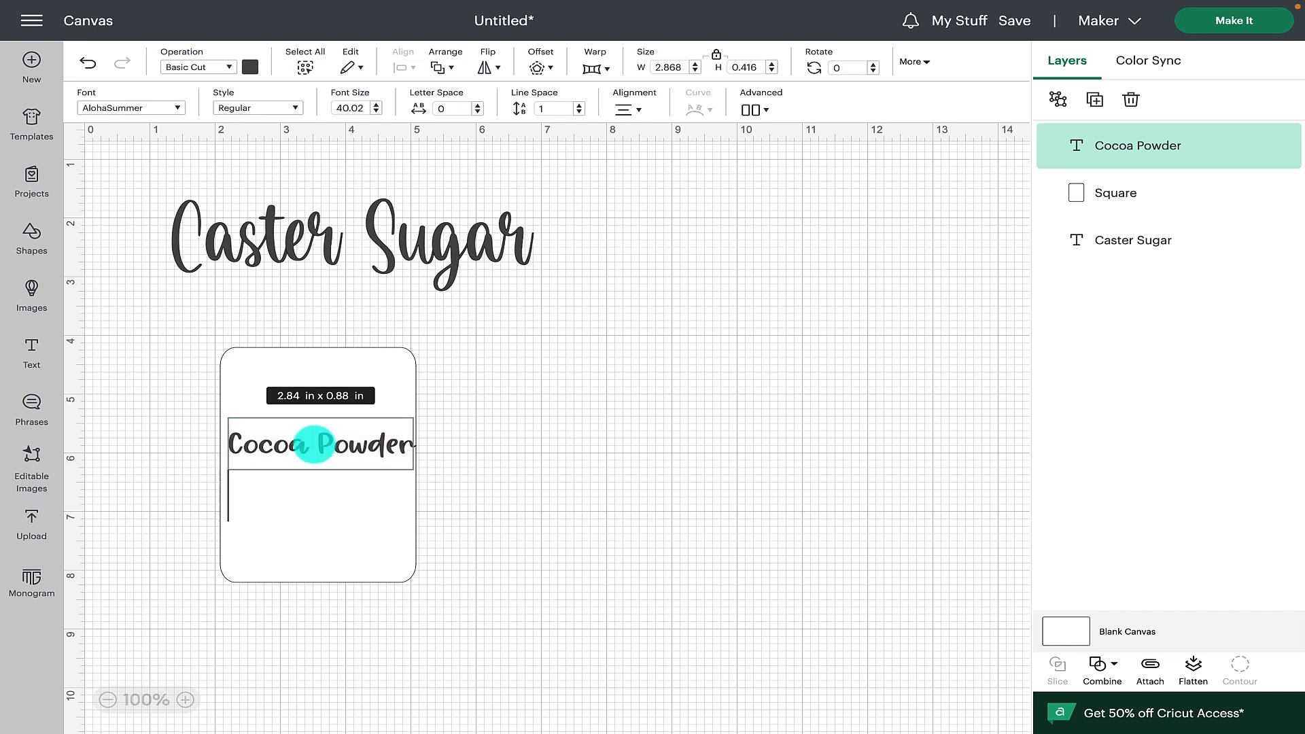
key(Return)
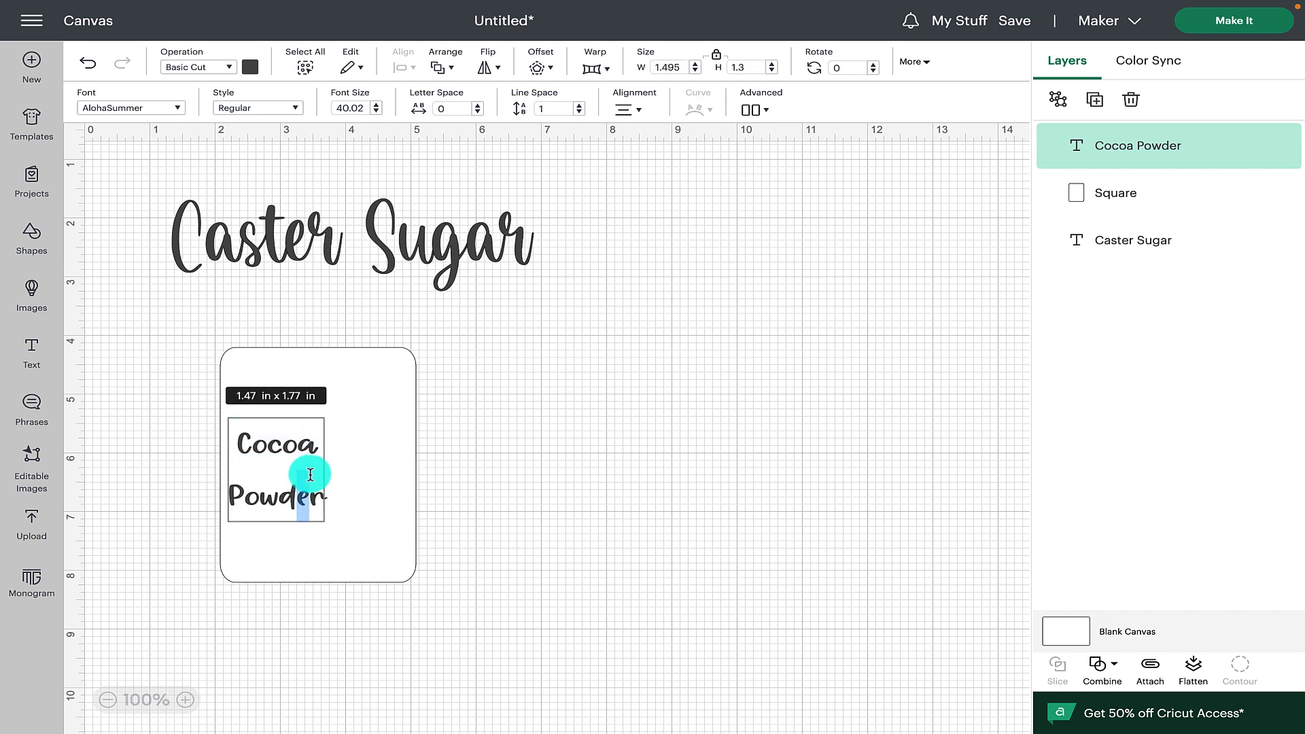
click(337, 495)
mouse_move(314, 506)
mouse_down()
mouse_move(343, 500)
mouse_move(298, 502)
mouse_up()
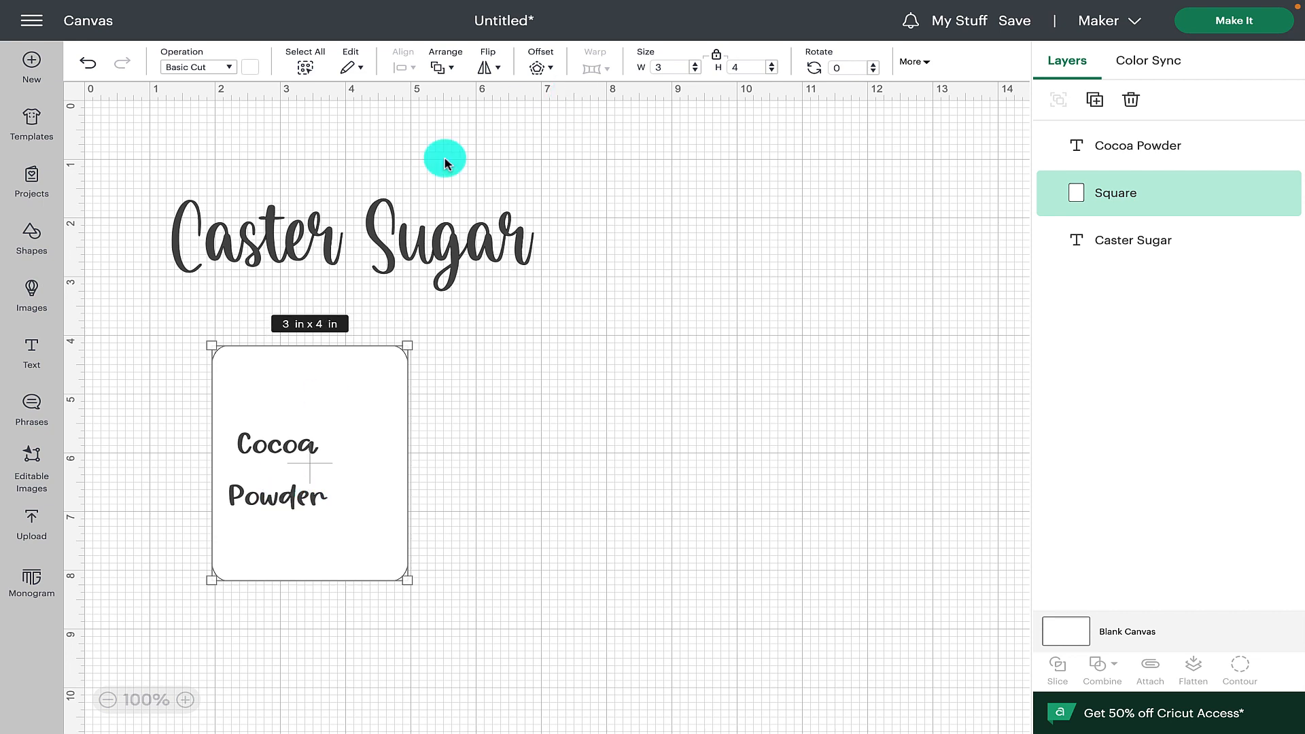
Reduce the line space of the two-line Cocoa Powder text to -2.2
double_click(286, 449)
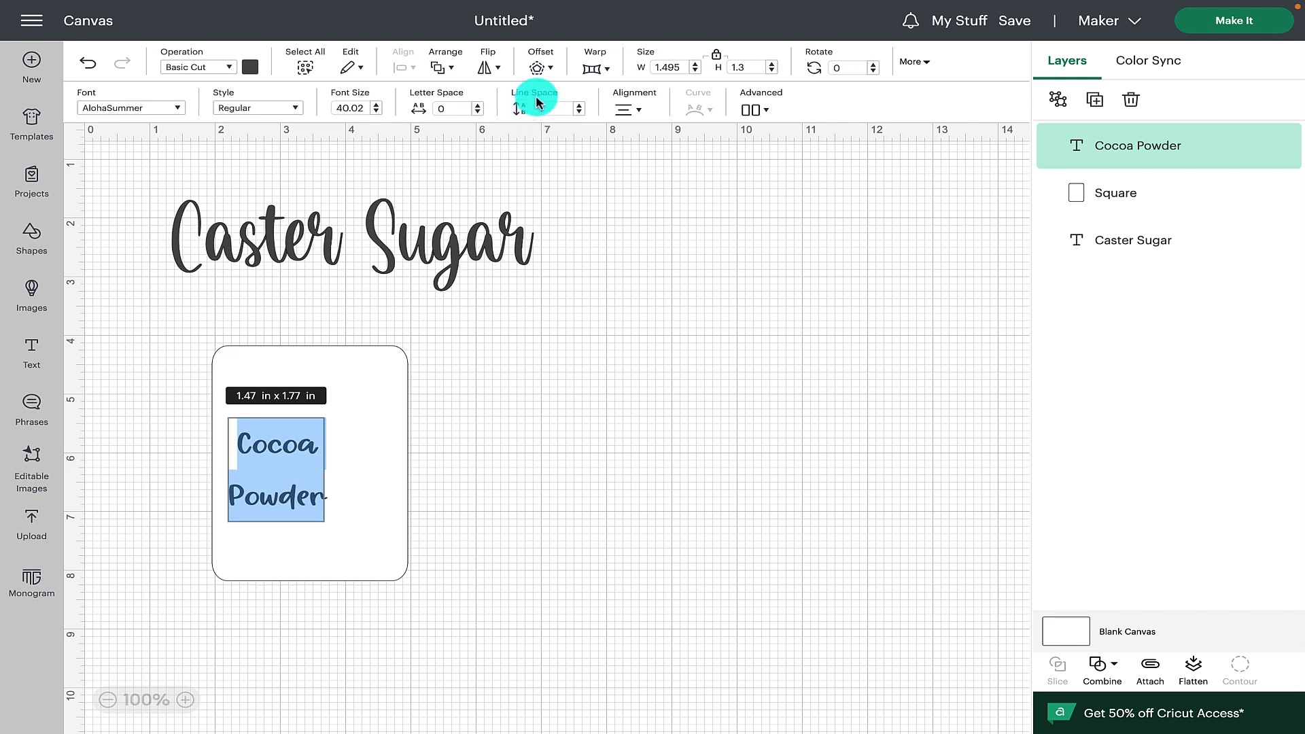
click(580, 114)
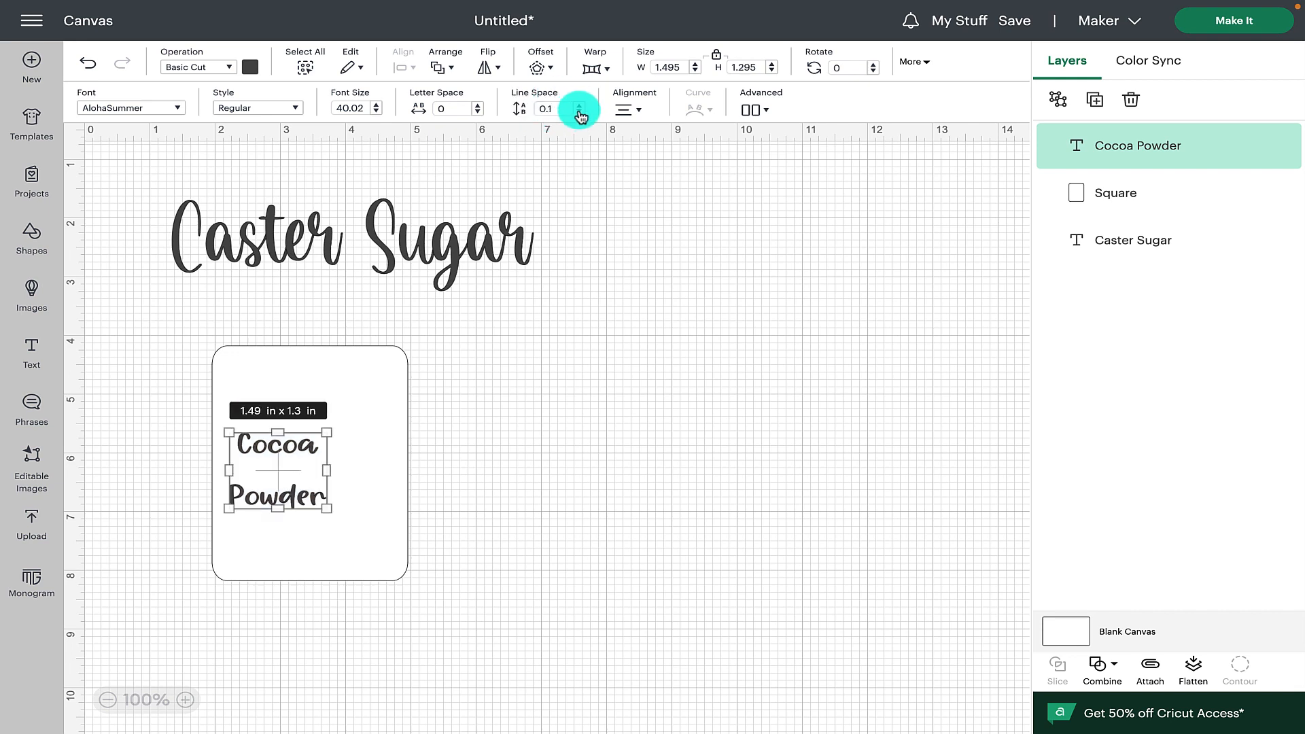
click(579, 113)
click(580, 113)
click(580, 113)
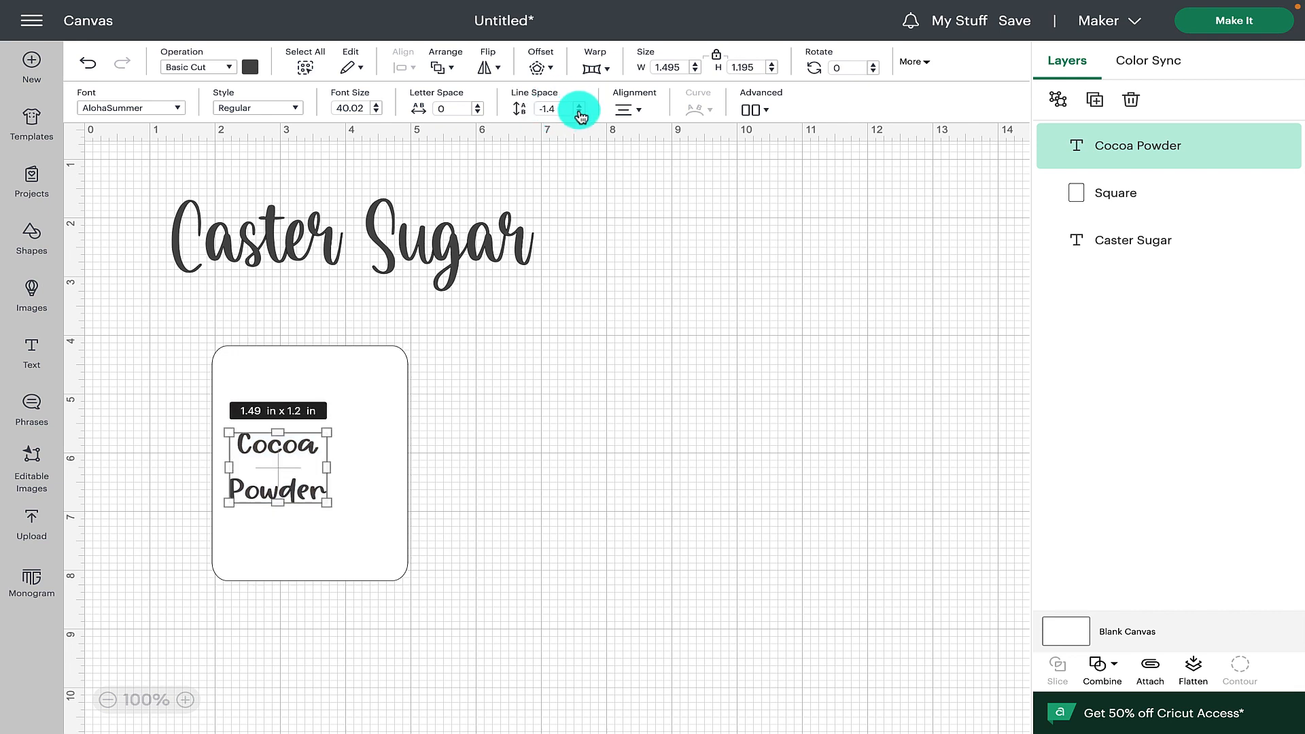
click(580, 114)
click(579, 114)
click(579, 114)
click(579, 113)
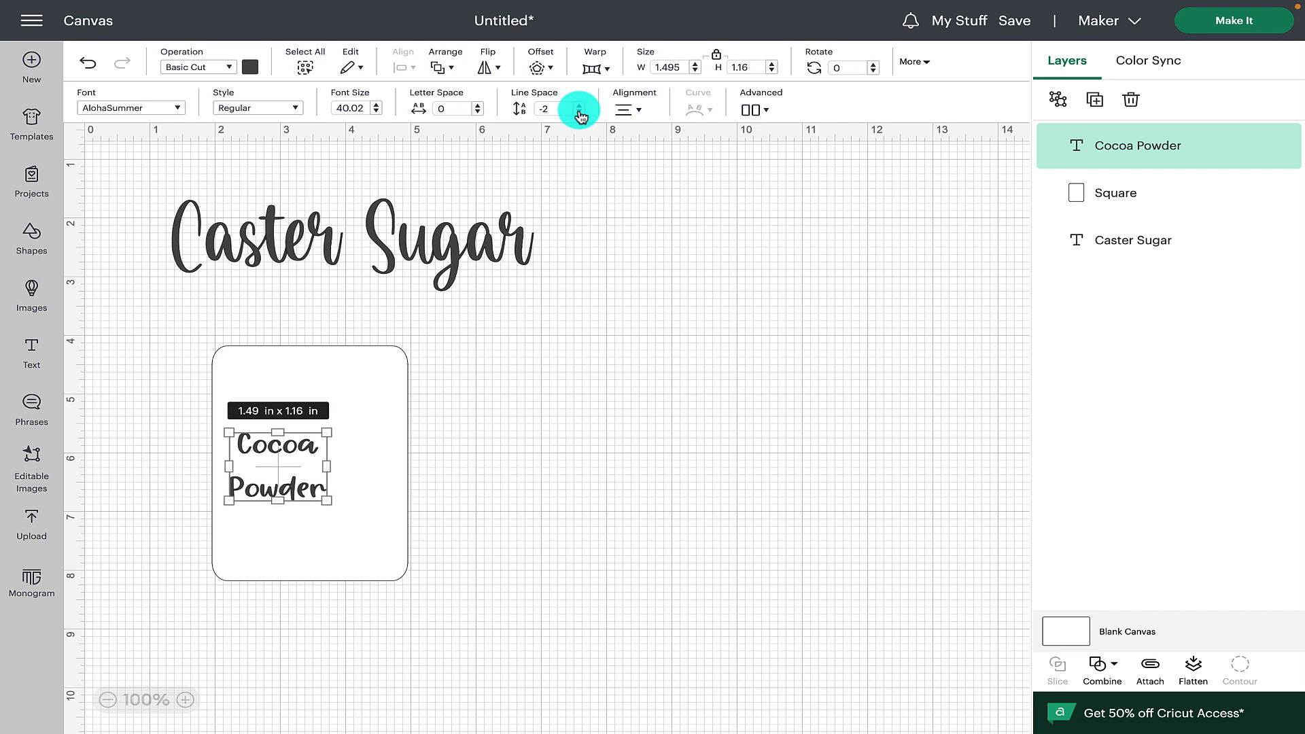
click(579, 114)
click(580, 113)
Enlarge the Cocoa Powder text to about 2.64 in wide and tighten its line space to -5.1
mouse_move(334, 508)
mouse_down()
mouse_move(382, 540)
mouse_move(338, 493)
mouse_up()
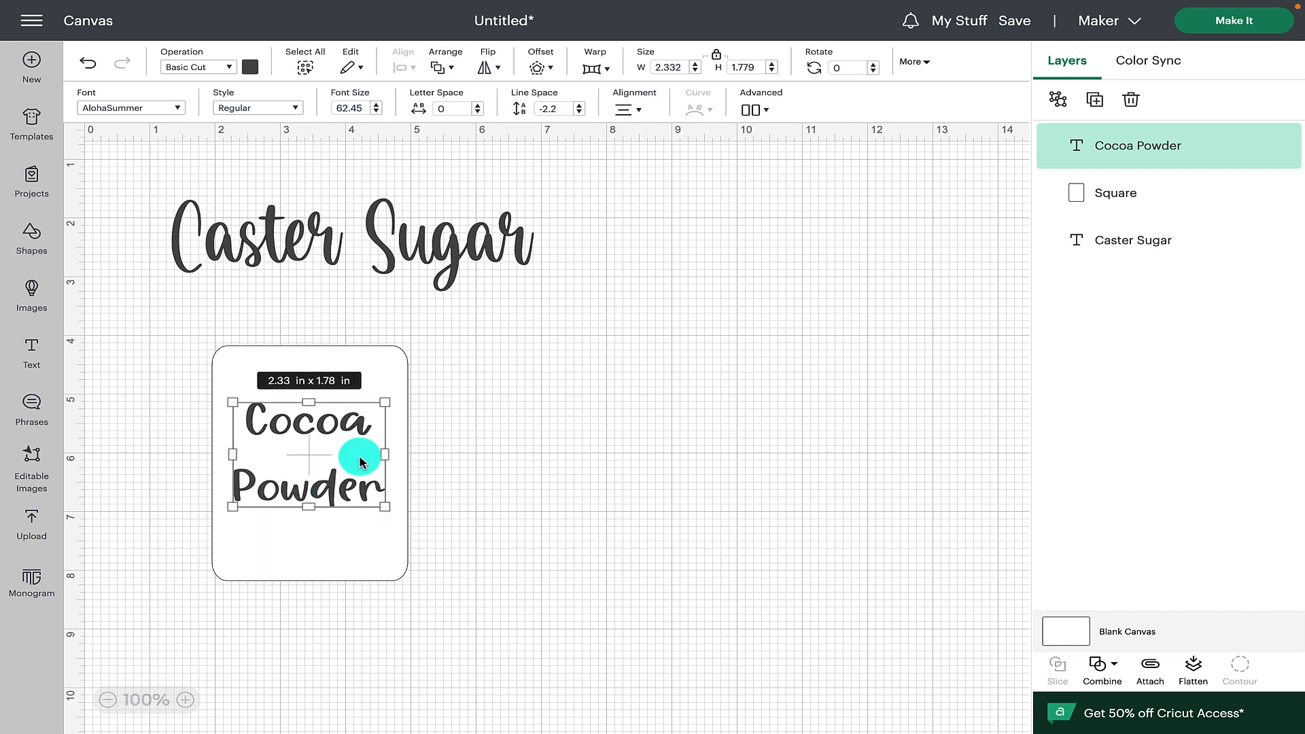
click(579, 112)
click(579, 112)
click(579, 112)
click(579, 112)
click(579, 112)
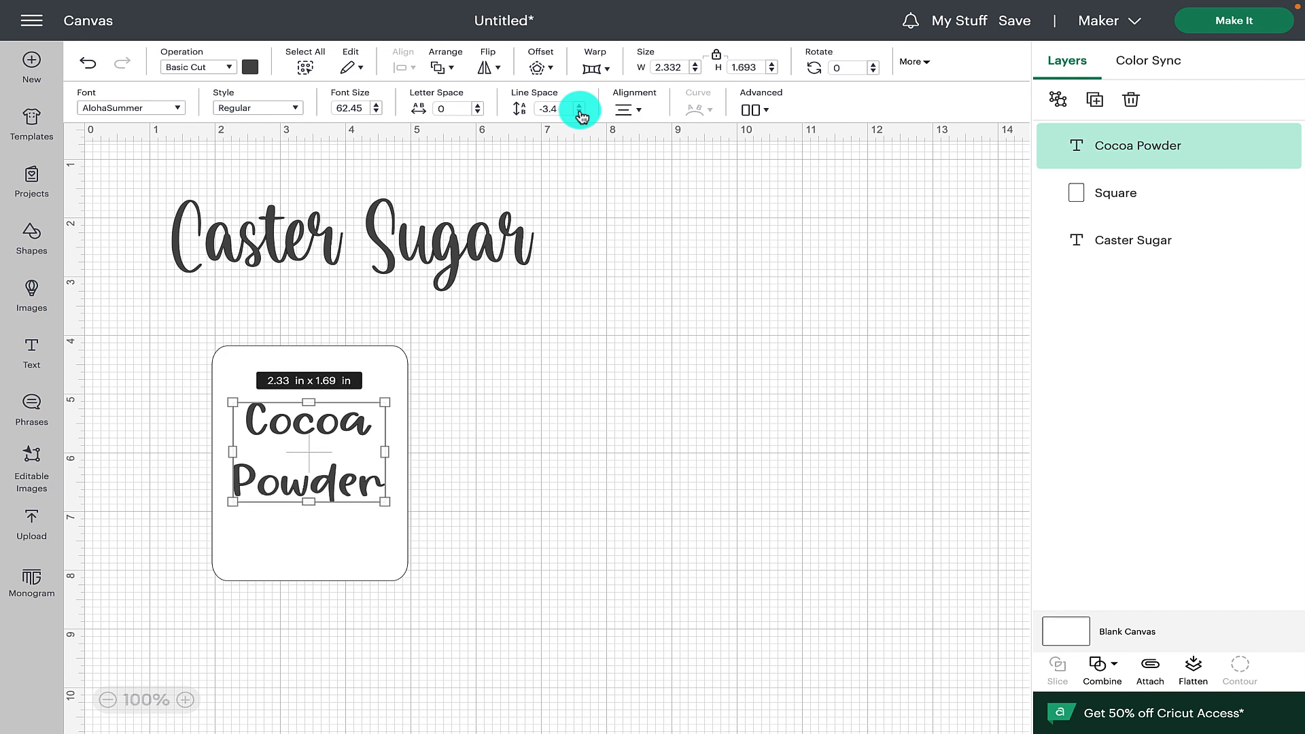
click(579, 112)
click(579, 113)
click(579, 112)
click(579, 112)
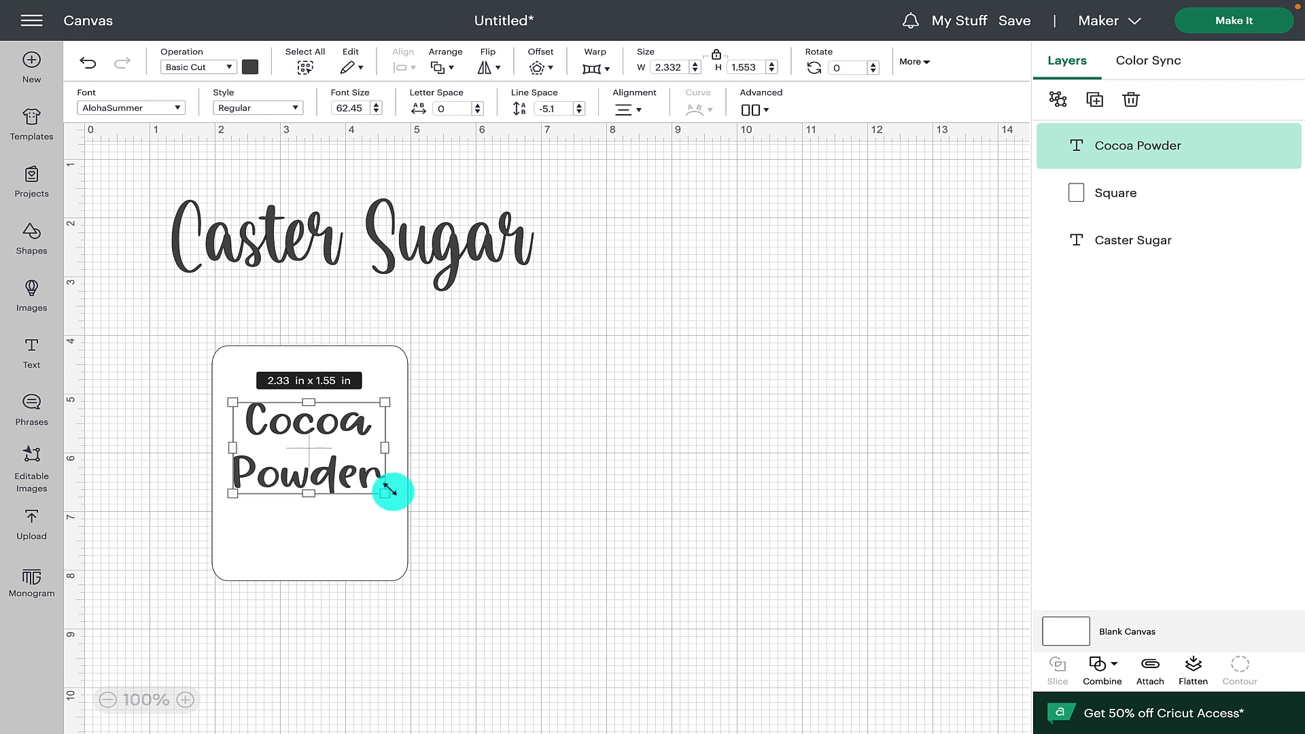
mouse_move(390, 489)
mouse_down()
mouse_move(390, 524)
mouse_move(343, 496)
mouse_move(388, 505)
mouse_move(379, 498)
mouse_move(340, 490)
mouse_move(344, 517)
mouse_move(344, 503)
mouse_up()
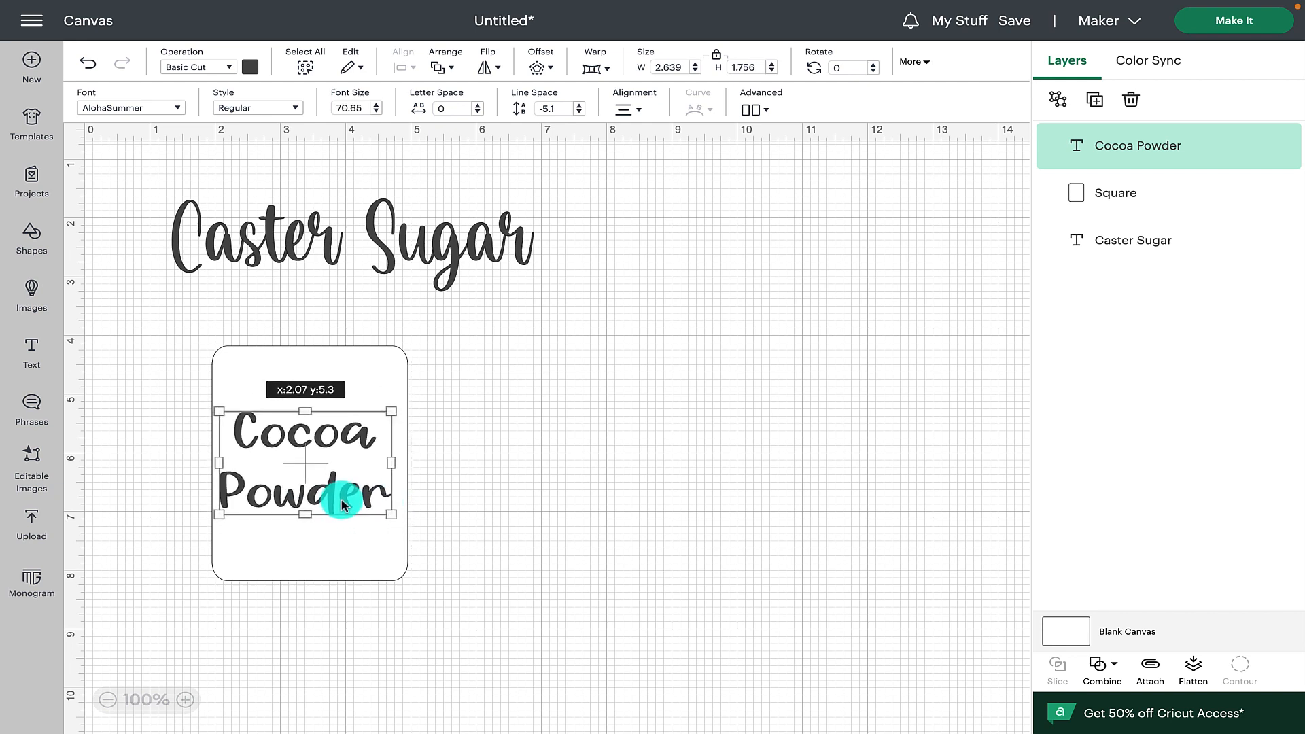
Center the Cocoa Powder text and the white square on each other, both horizontally and vertically
drag(160, 342, 424, 612)
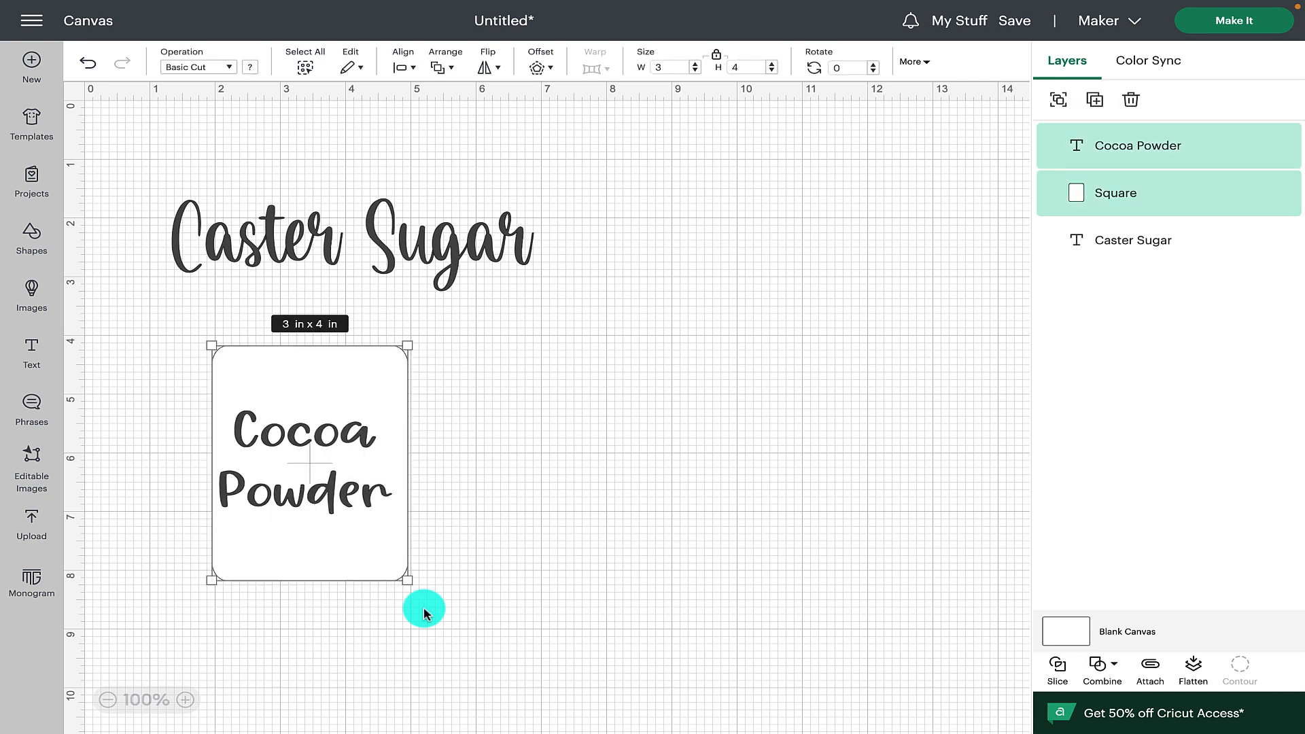
click(406, 67)
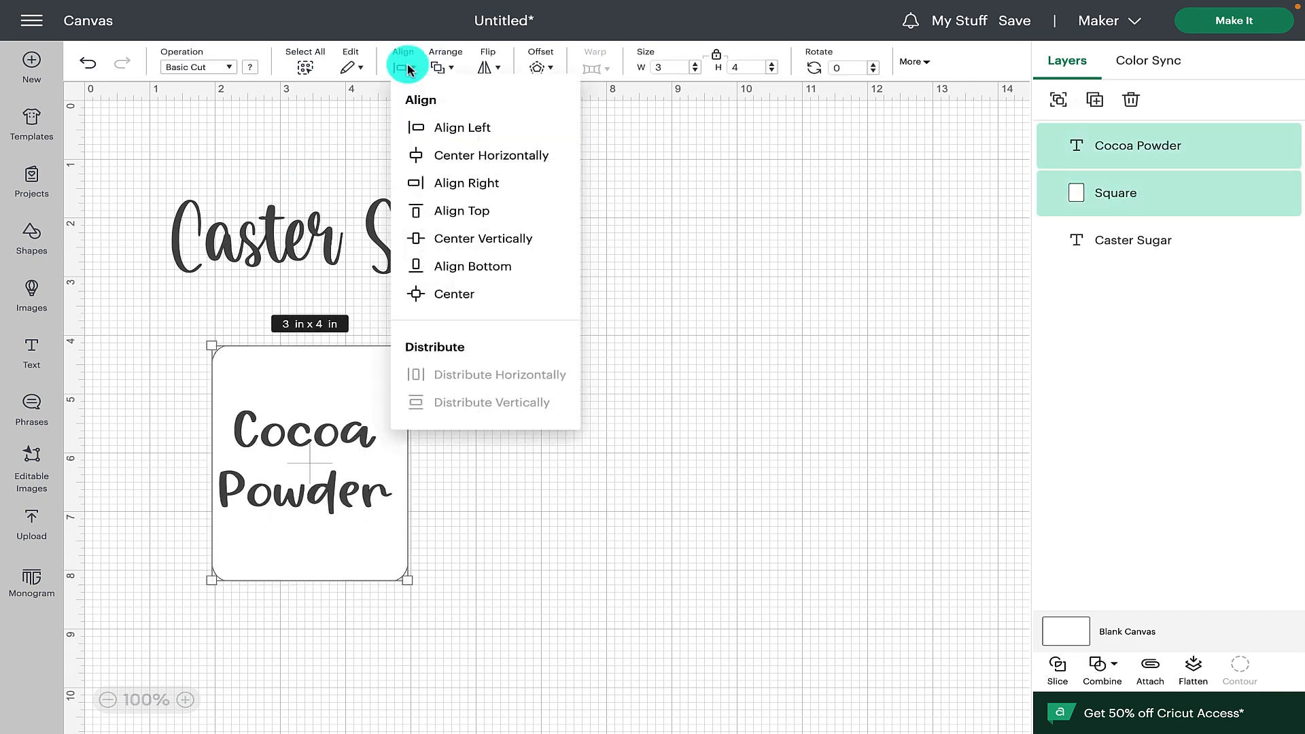
click(462, 292)
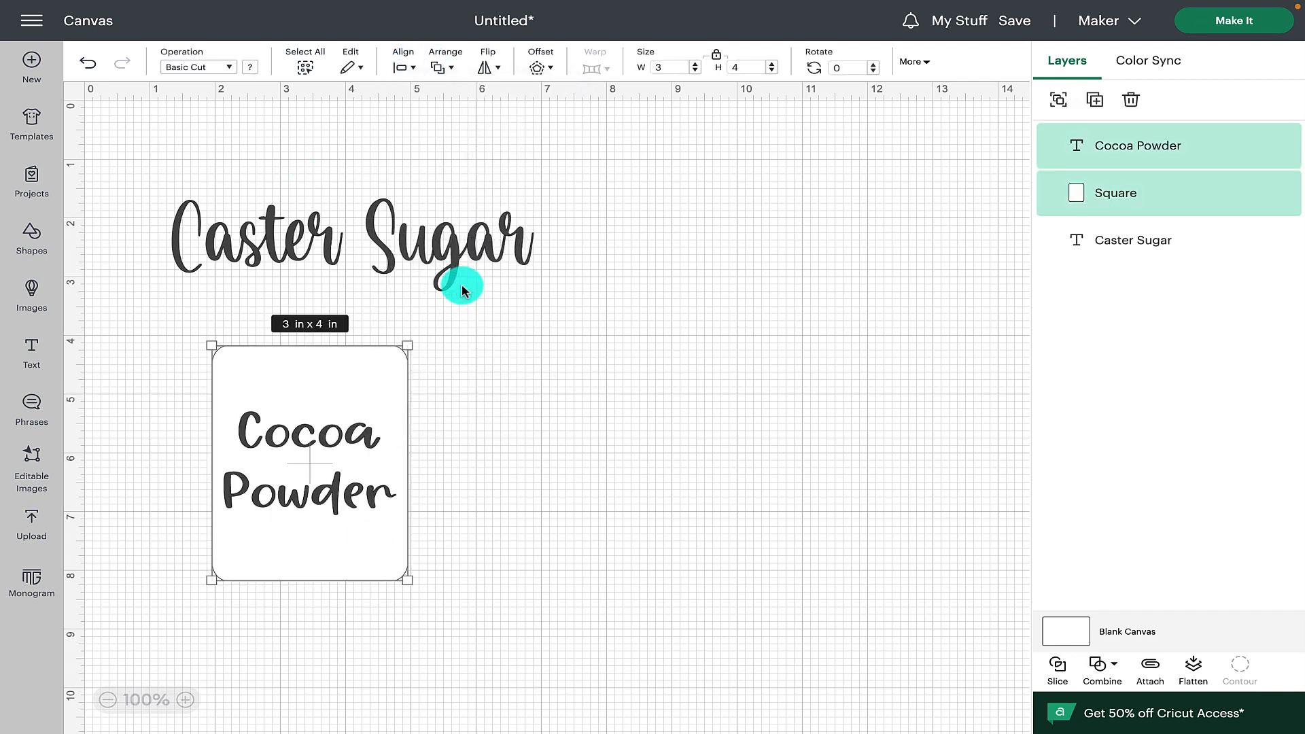
click(502, 468)
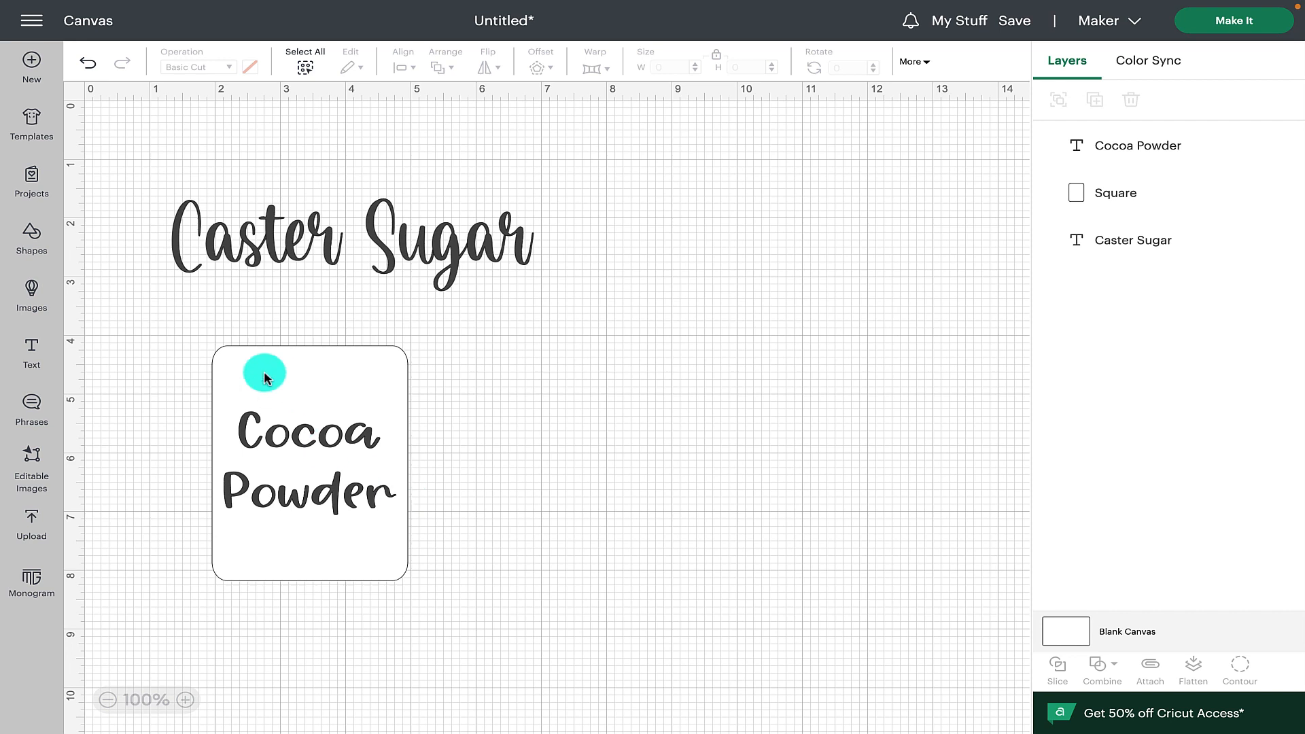
Flatten the Cocoa Powder text and white square into a Print Then Cut image, and hide the Caster Sugar text
drag(221, 320, 441, 670)
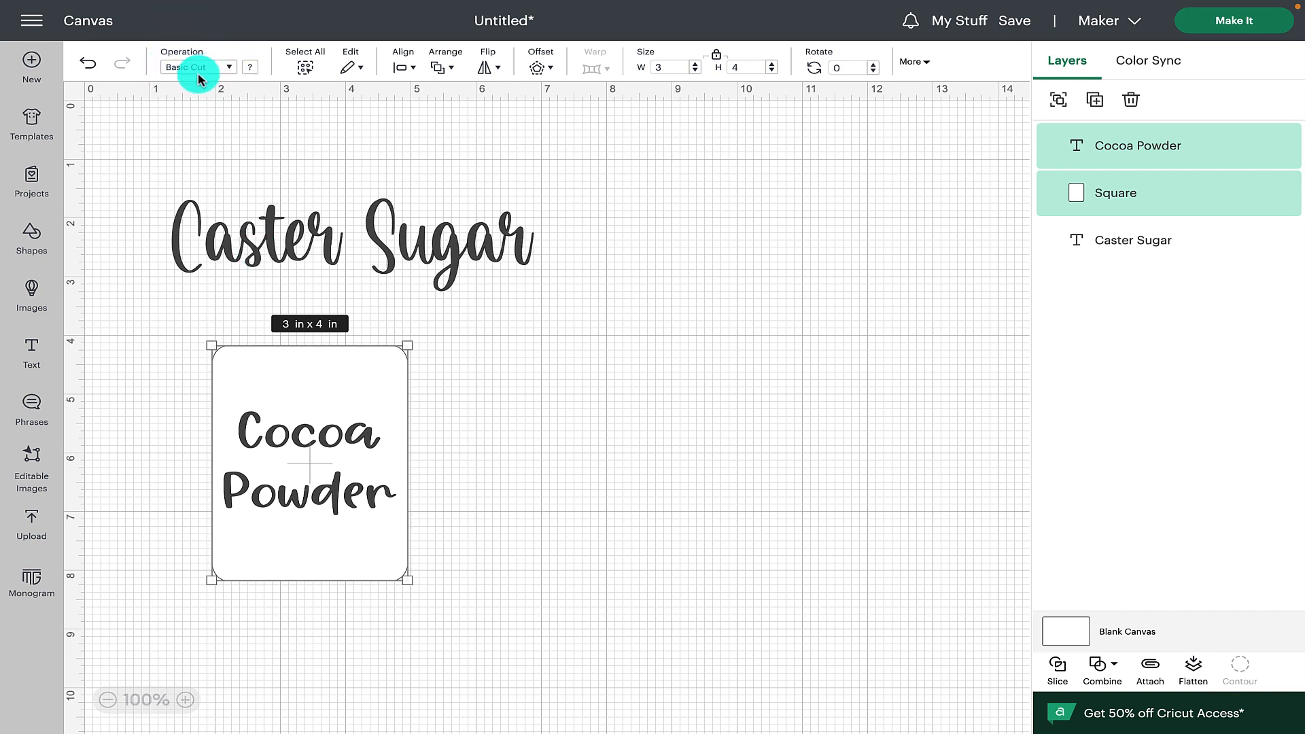
click(1195, 663)
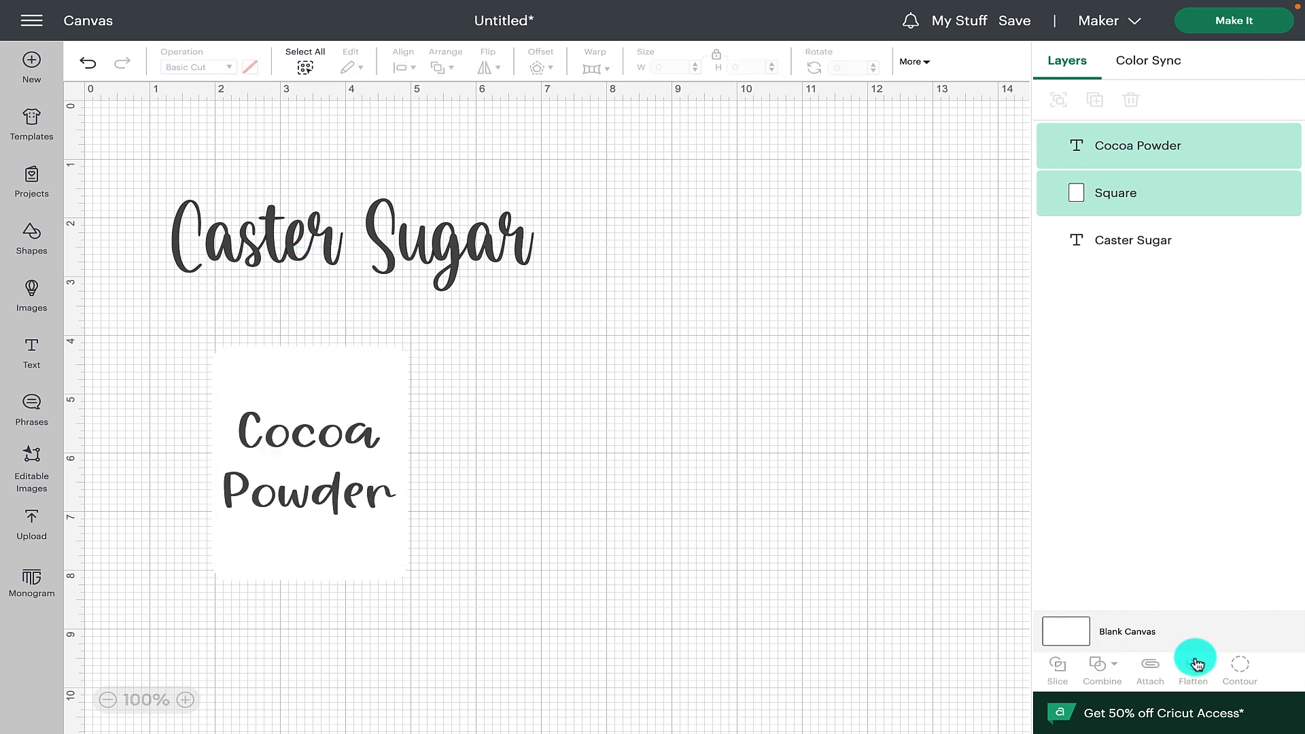
click(1101, 143)
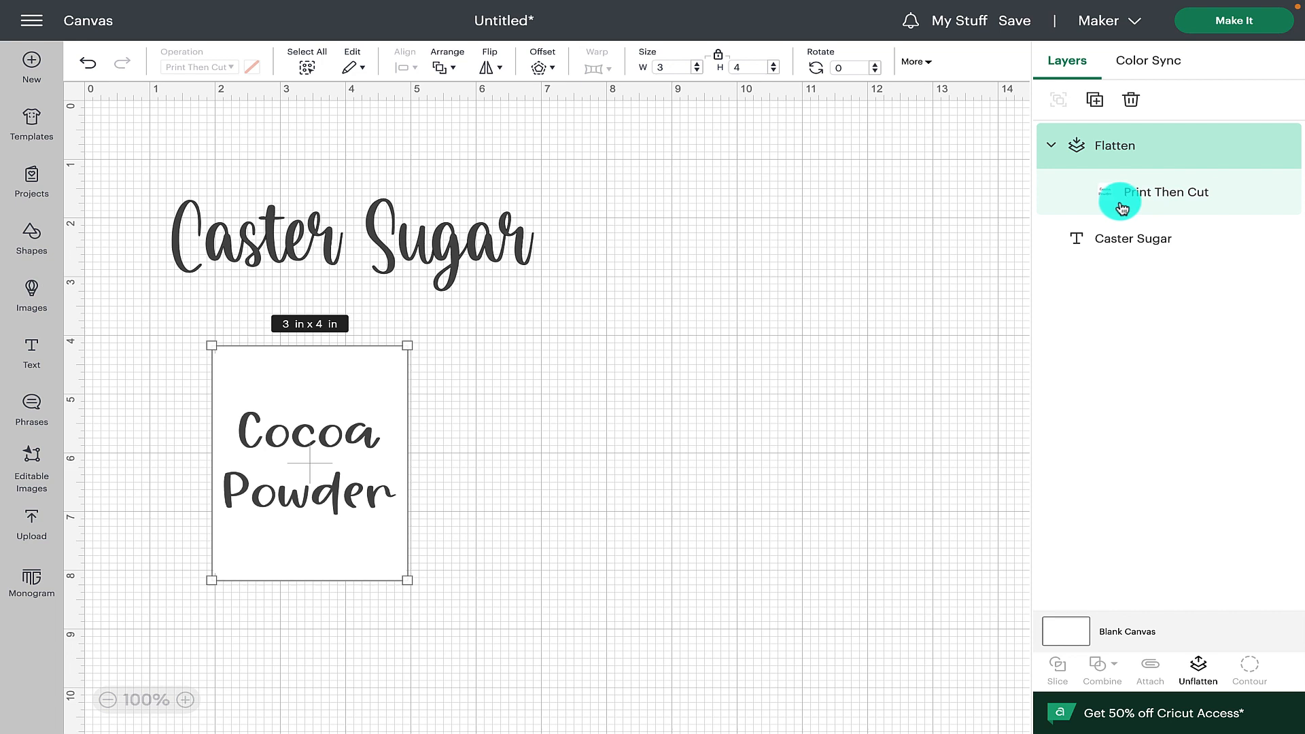
click(500, 231)
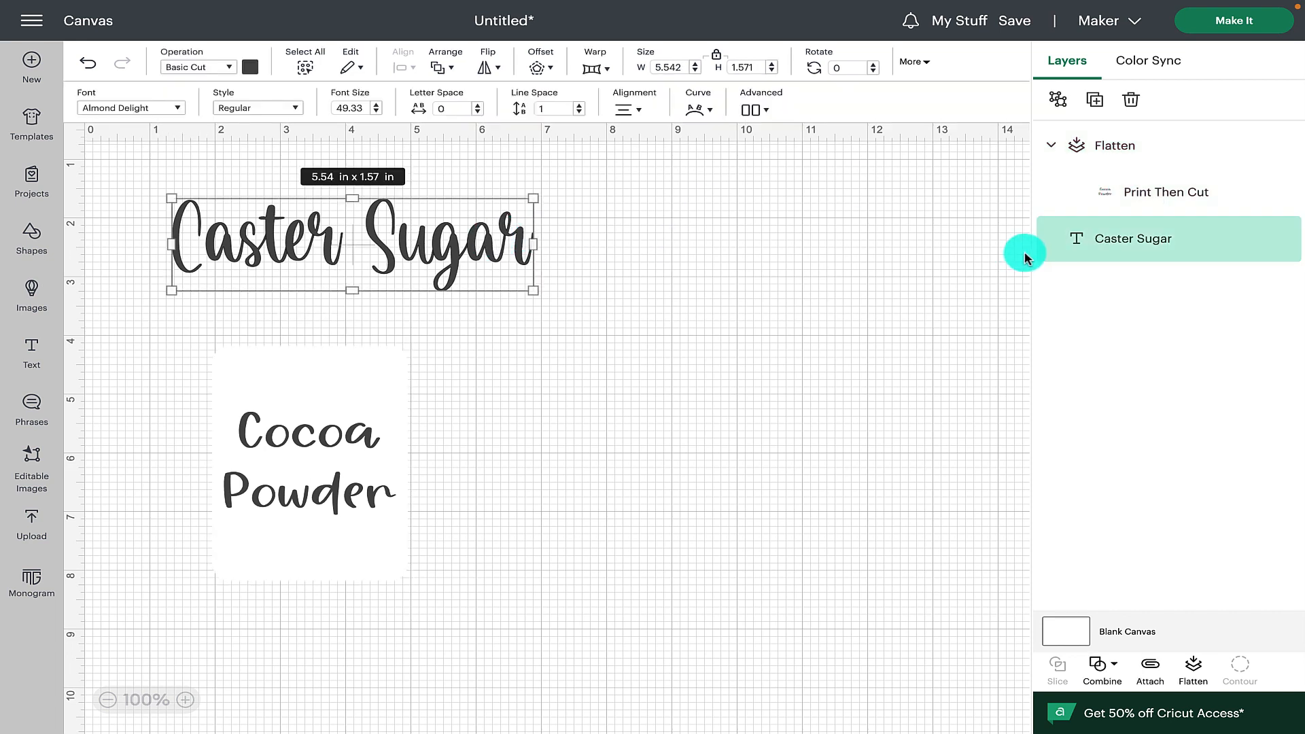
click(1284, 240)
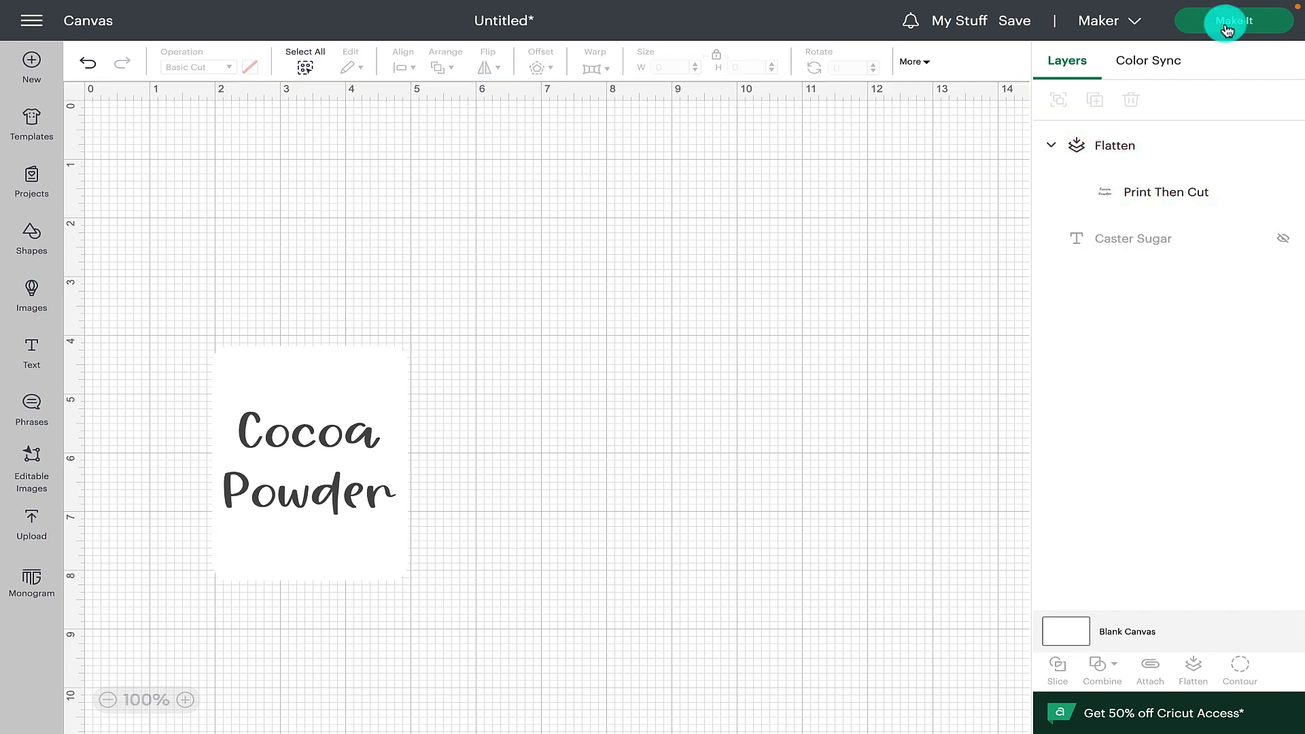
Review the flattened label's mat preview and the Print Then Cut make stages, and return to the canvas
click(1226, 28)
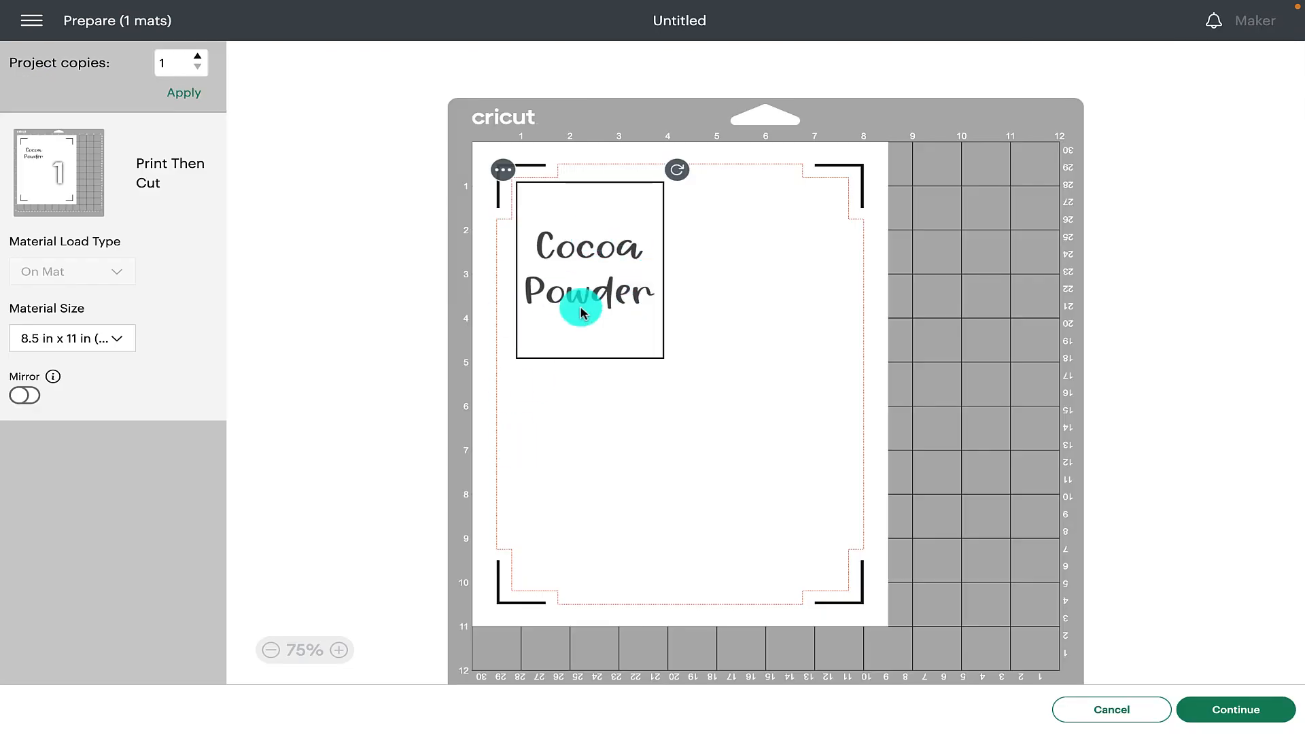
click(779, 303)
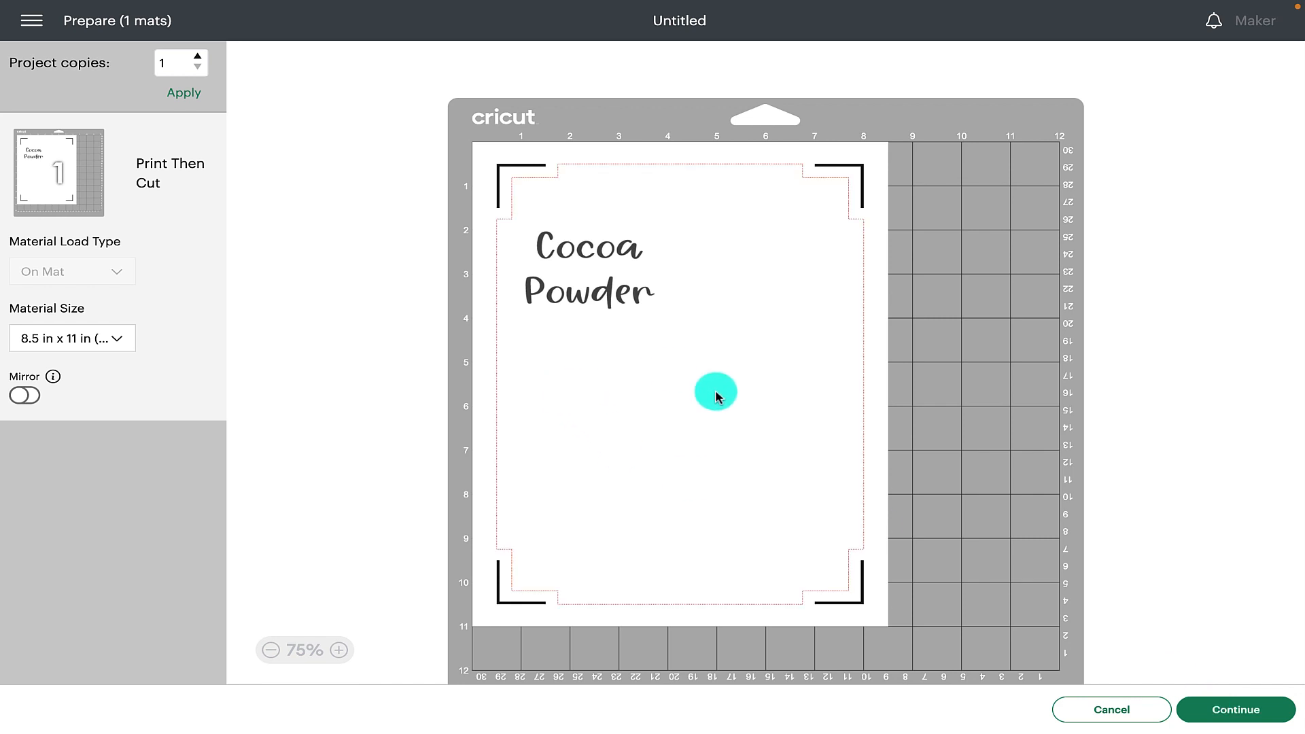
click(1237, 710)
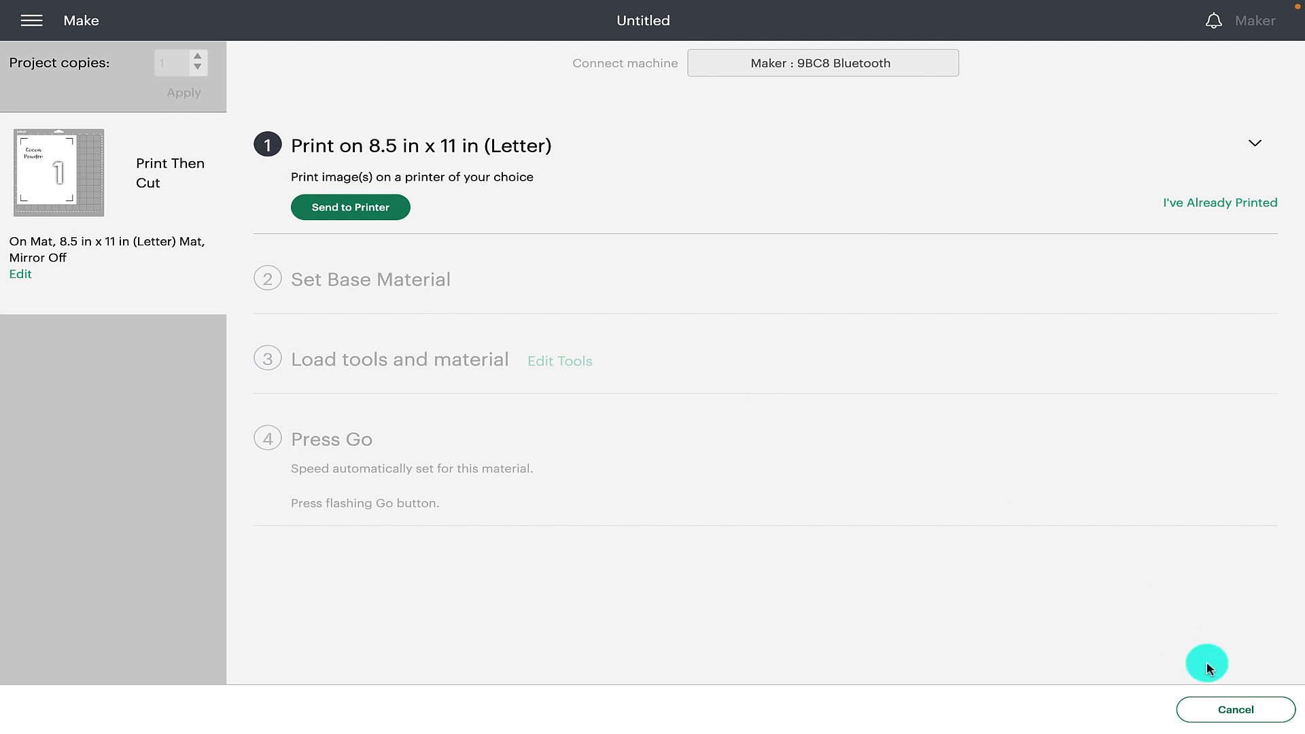
click(1218, 711)
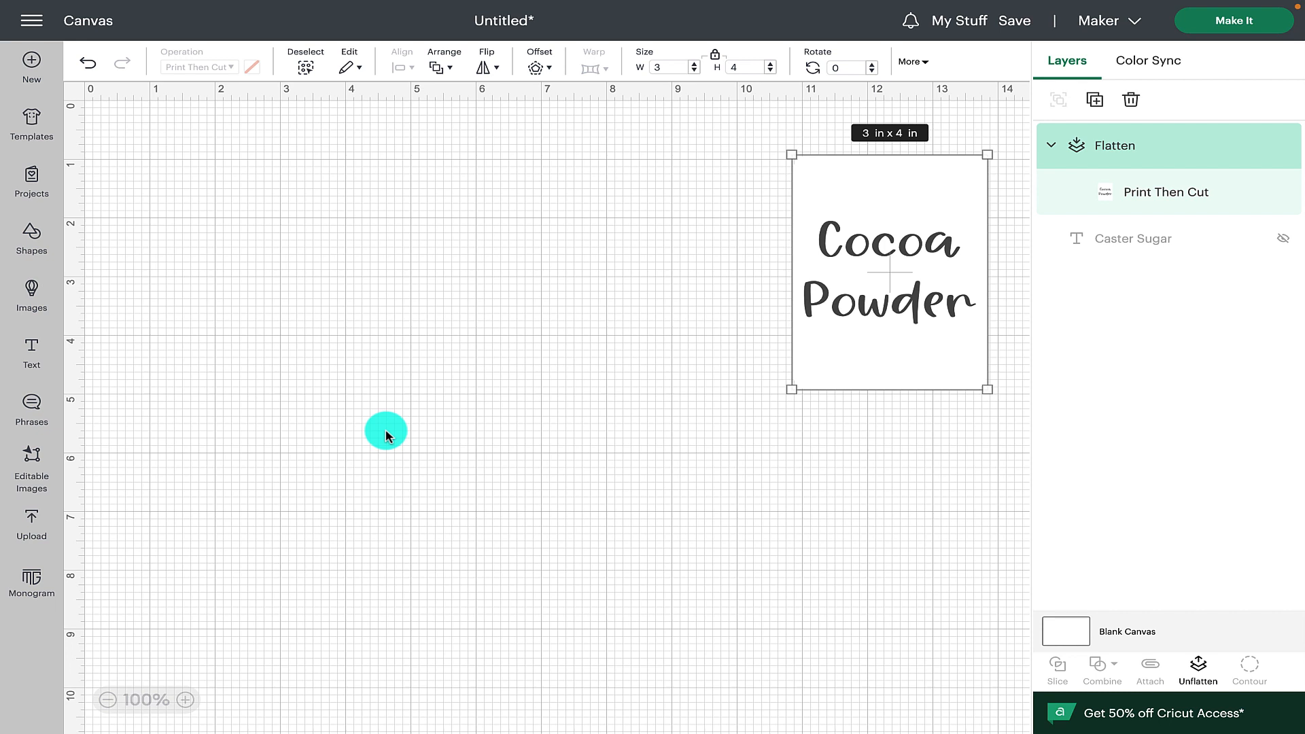
Add a rounded square on the empty canvas and resize it to 3 in wide and 4 in high with proportions unlocked
click(34, 232)
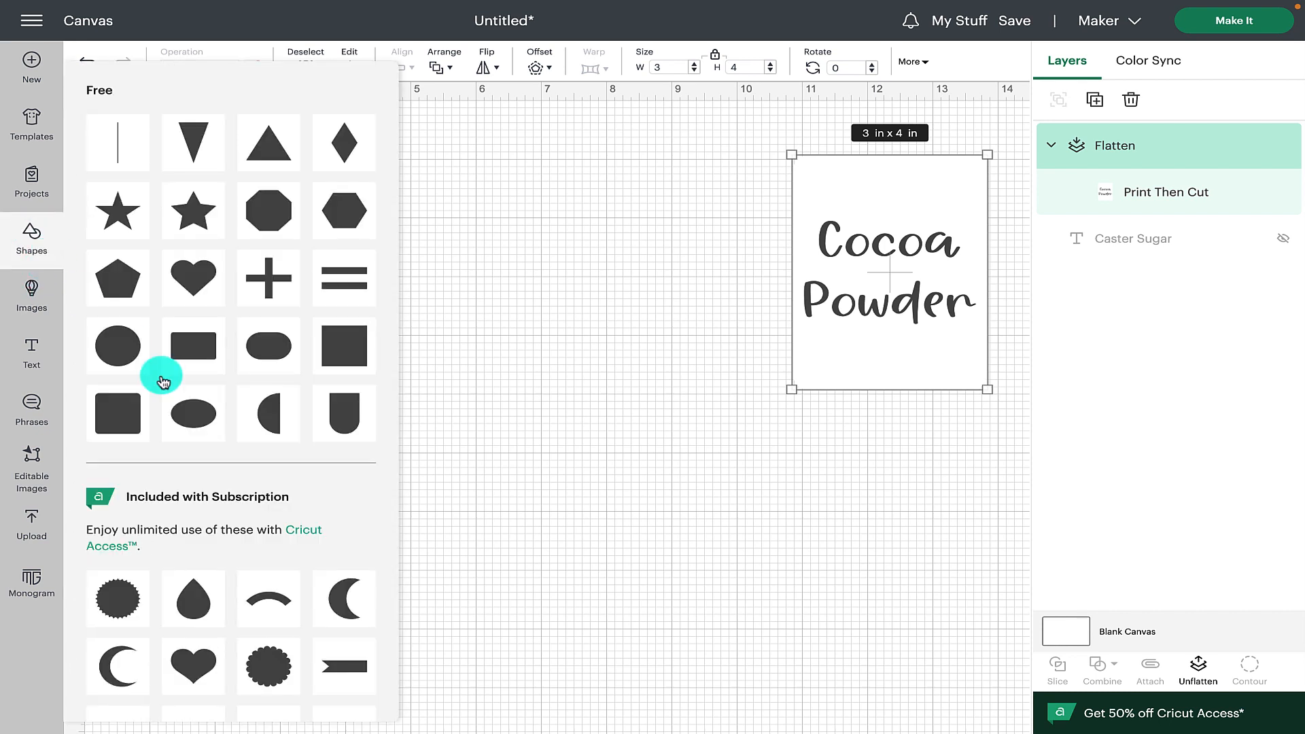
click(116, 408)
drag(195, 210, 308, 291)
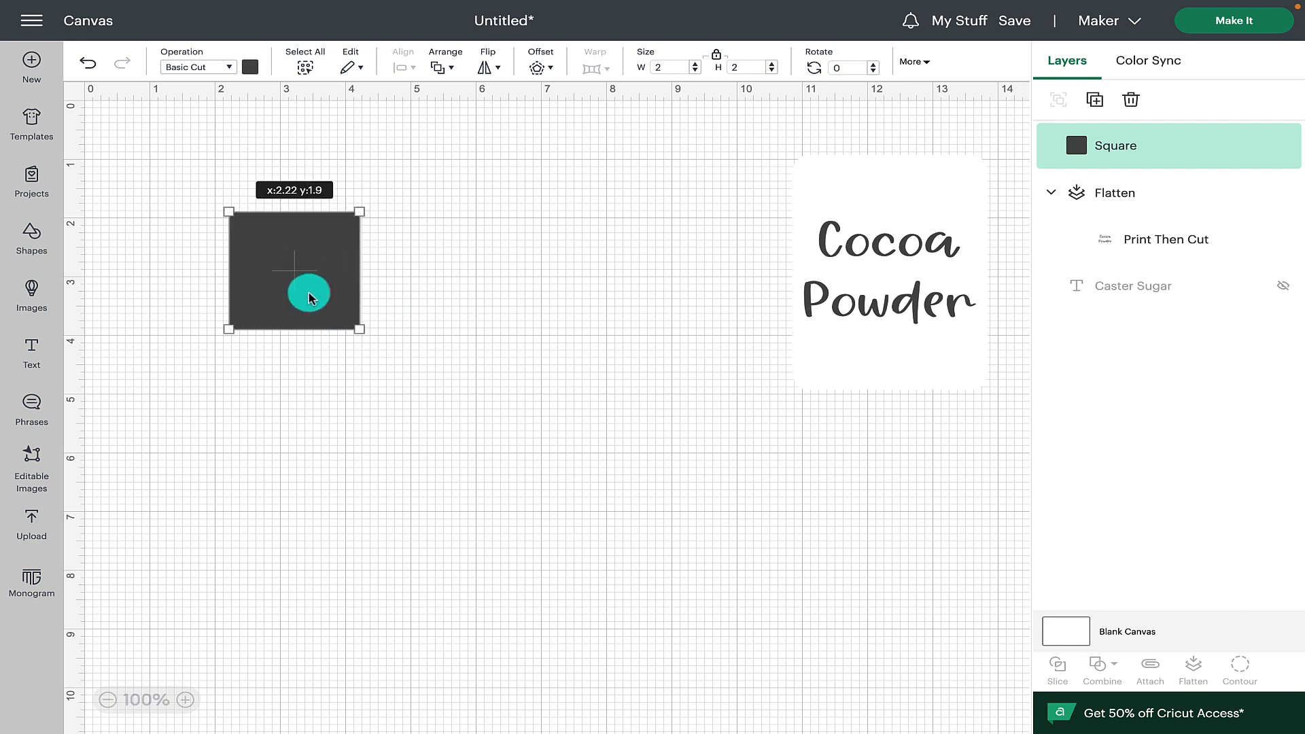
text(3)
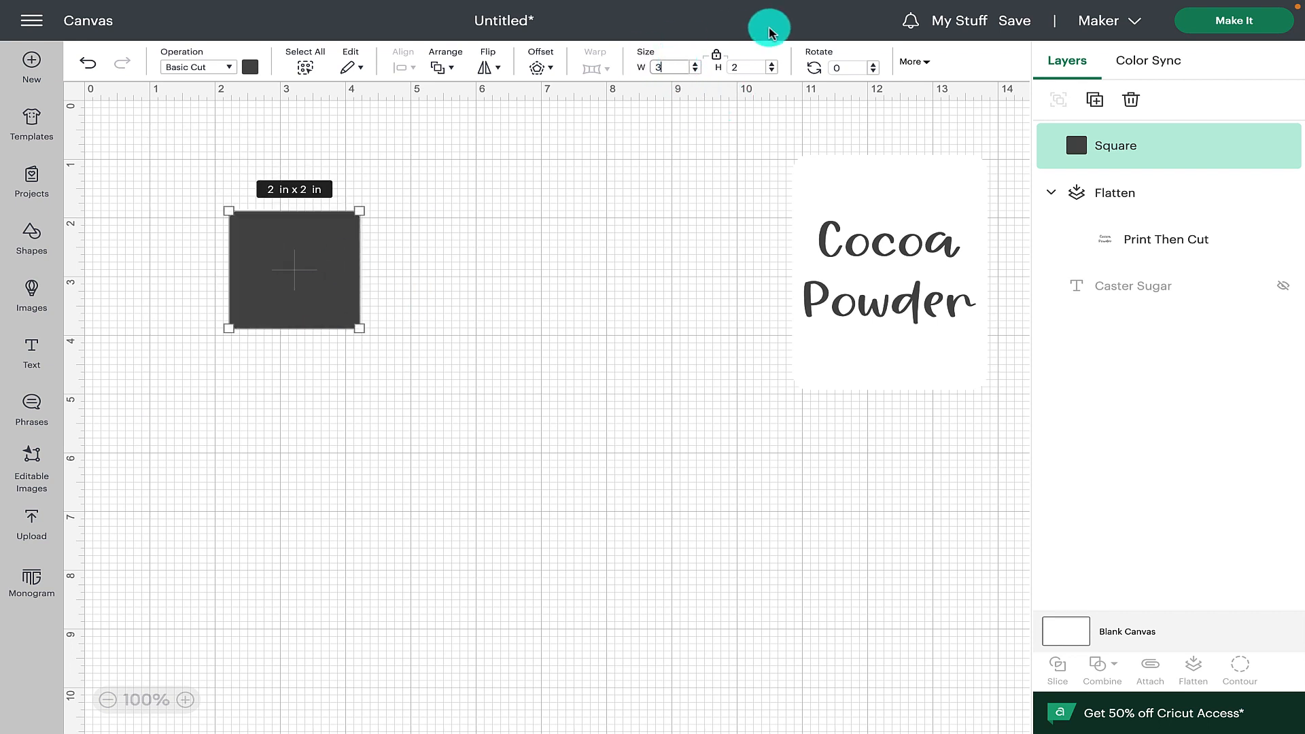
click(715, 54)
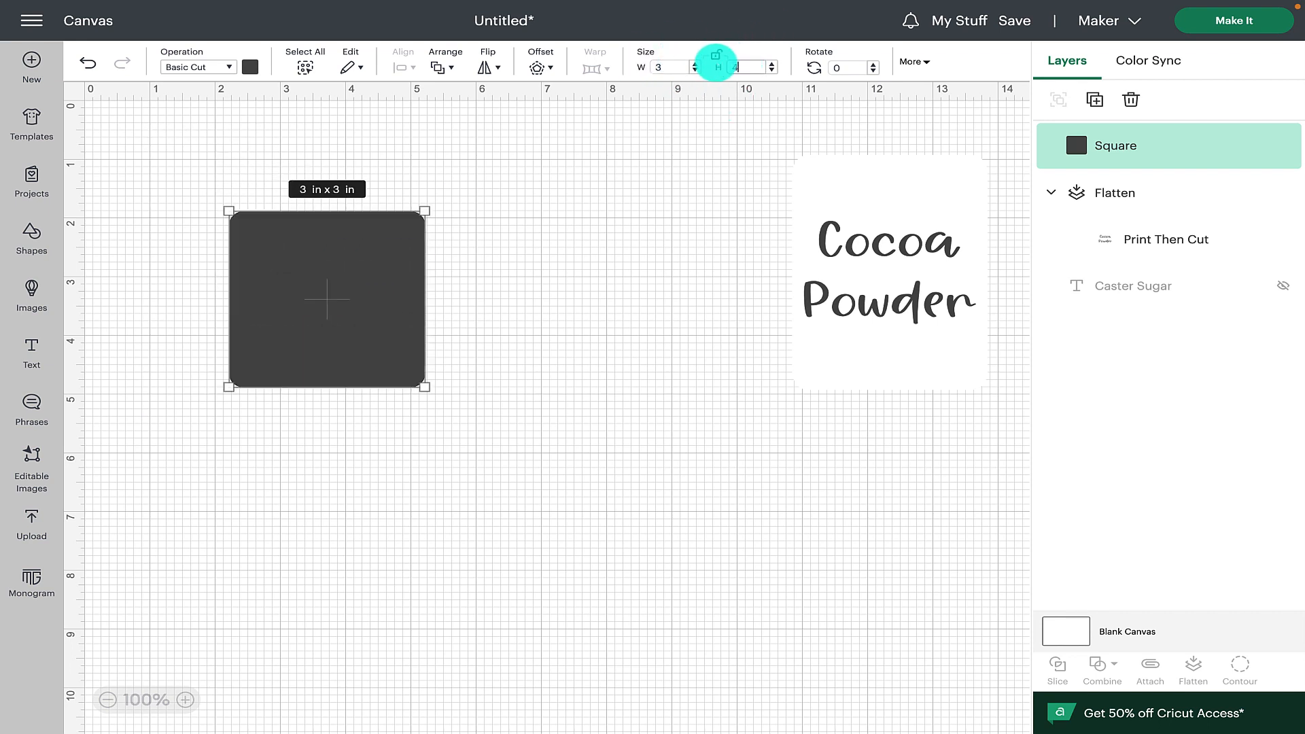
key(Return)
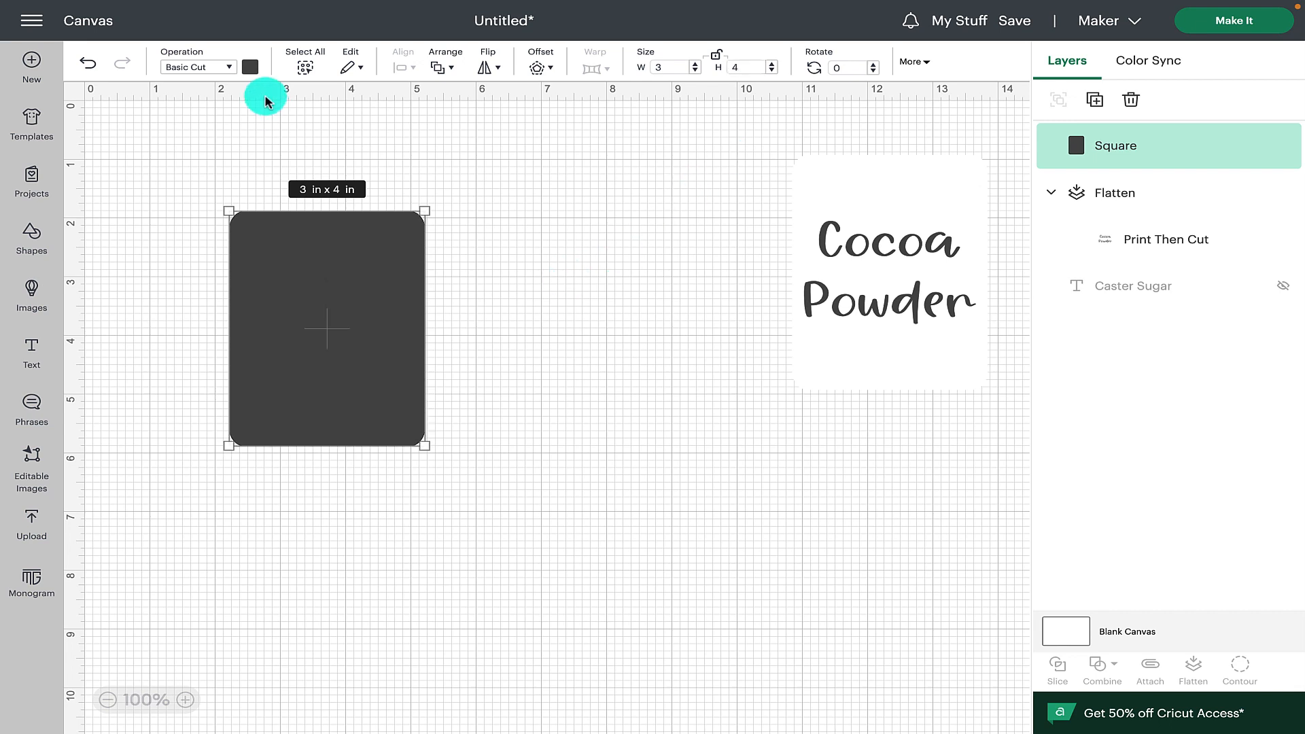
Color the new 3 by 4 in rounded square white
click(250, 66)
click(292, 133)
click(203, 221)
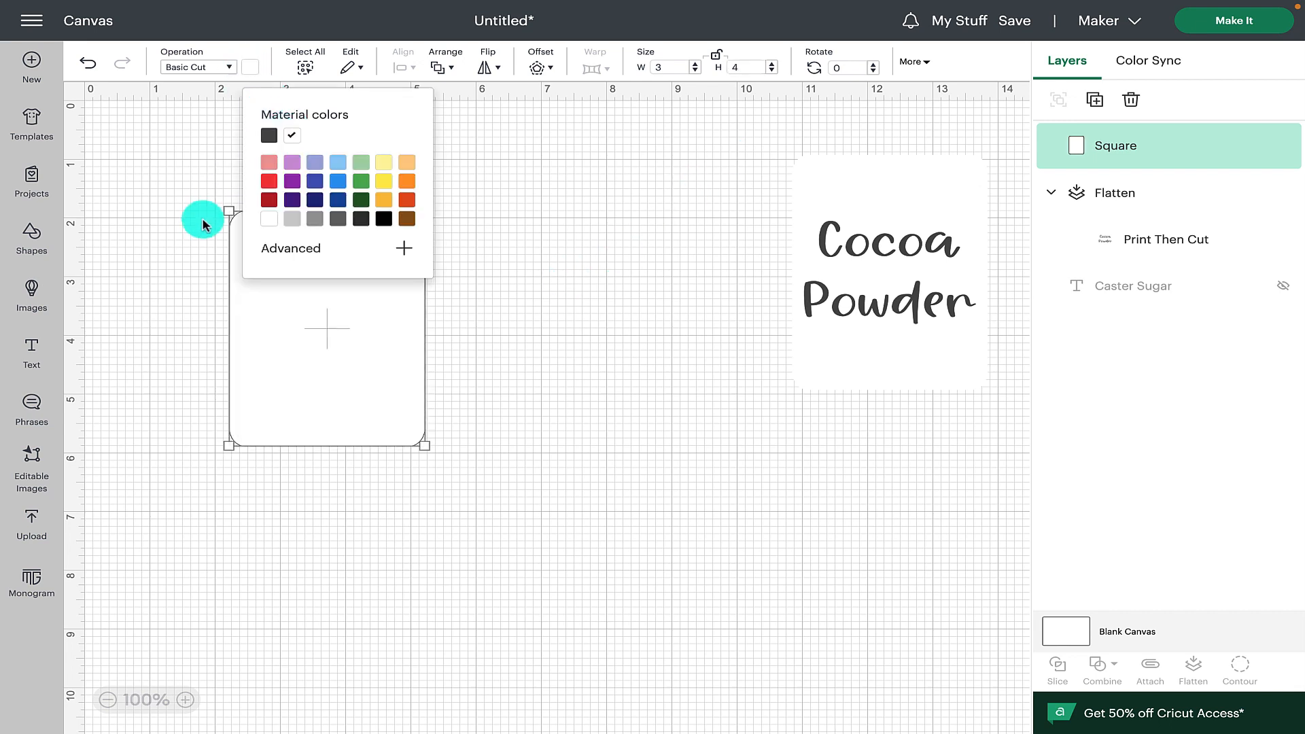
Add a second rounded square to the canvas and color it white
click(36, 239)
click(108, 411)
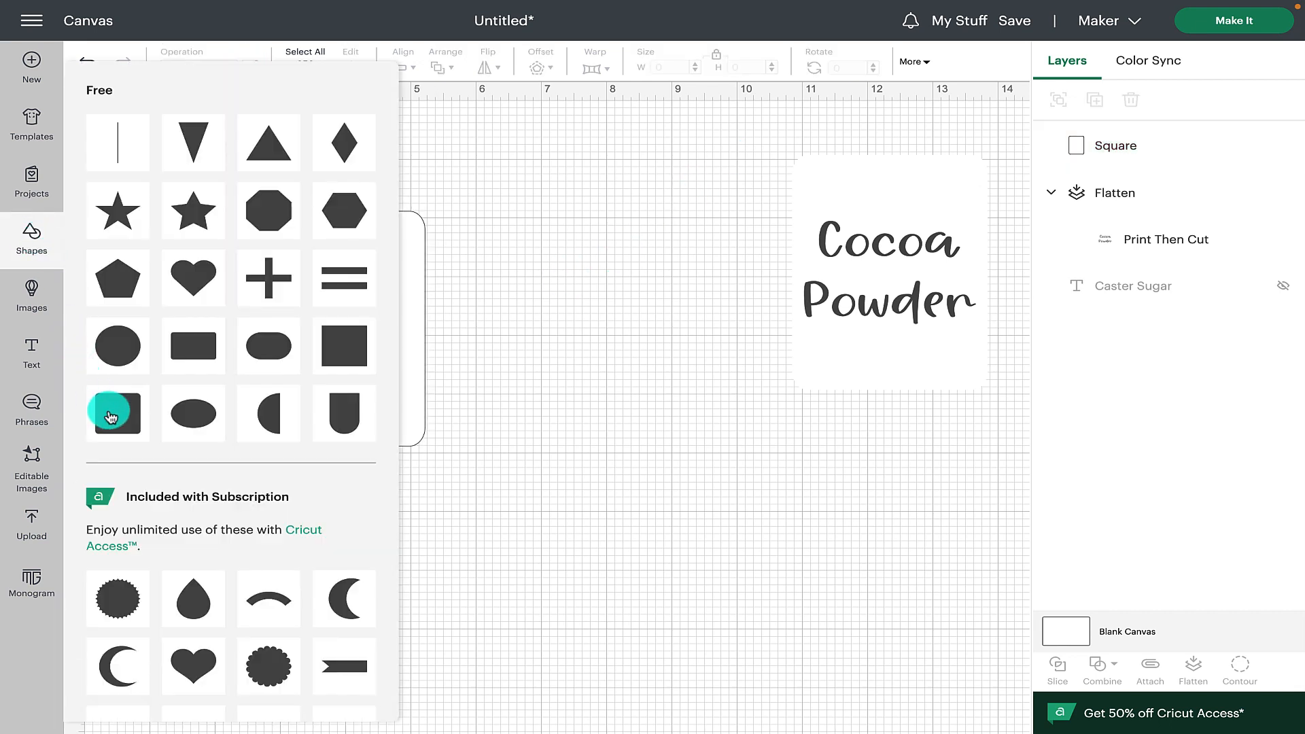
click(250, 66)
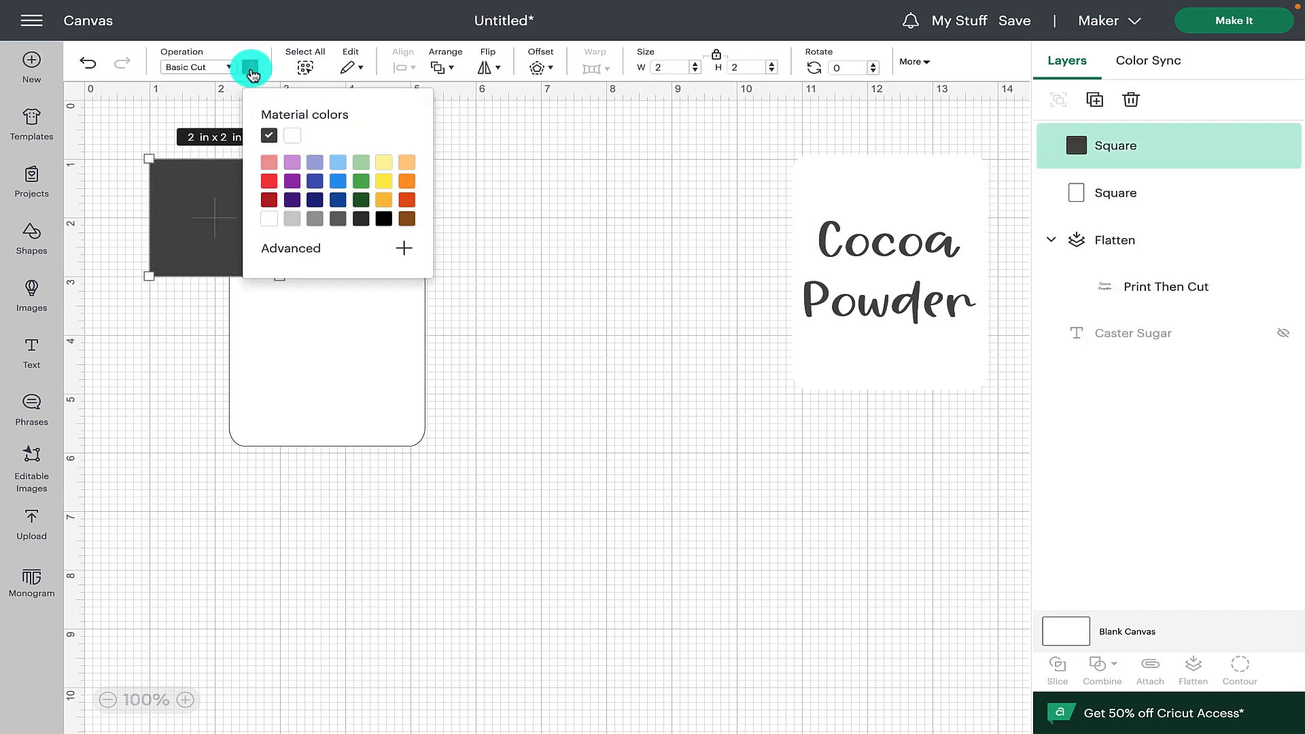
click(291, 135)
click(665, 68)
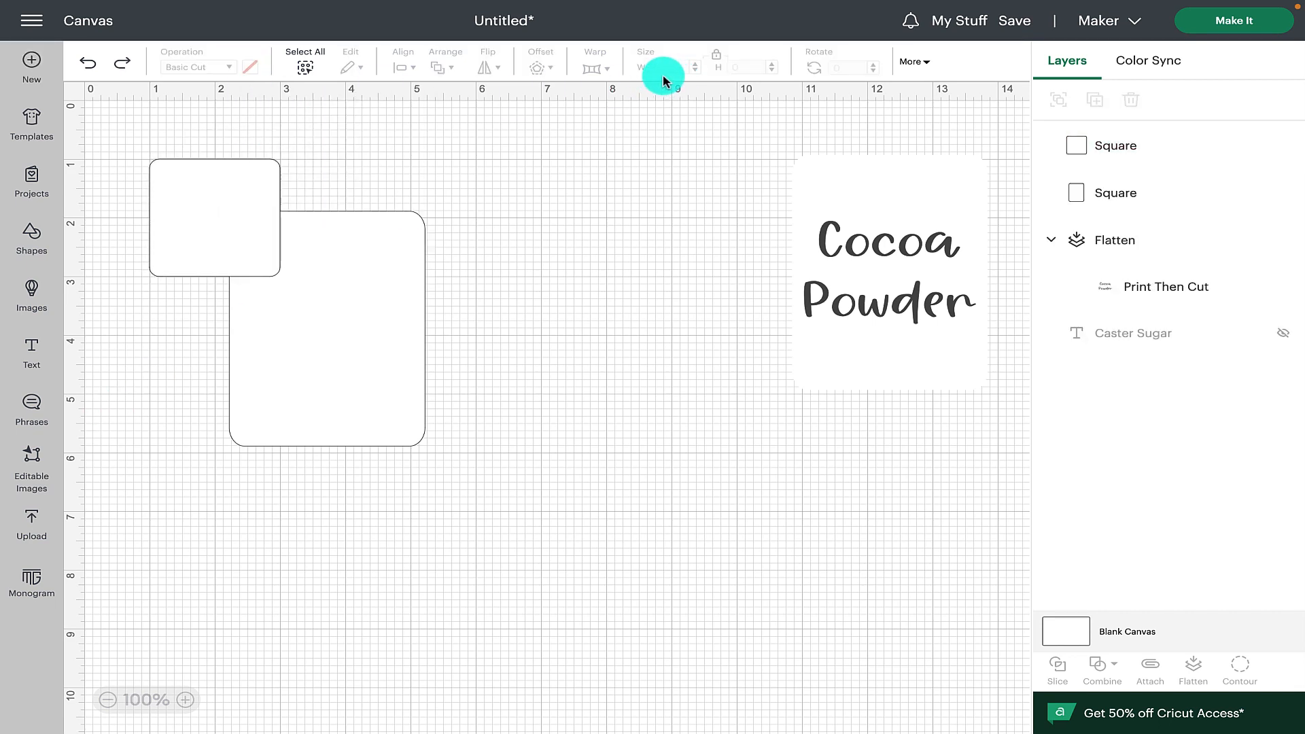
Resize the new square to 2.5 in wide and 3.5 in high with proportions unlocked, and place it inside the larger square
click(188, 217)
click(660, 68)
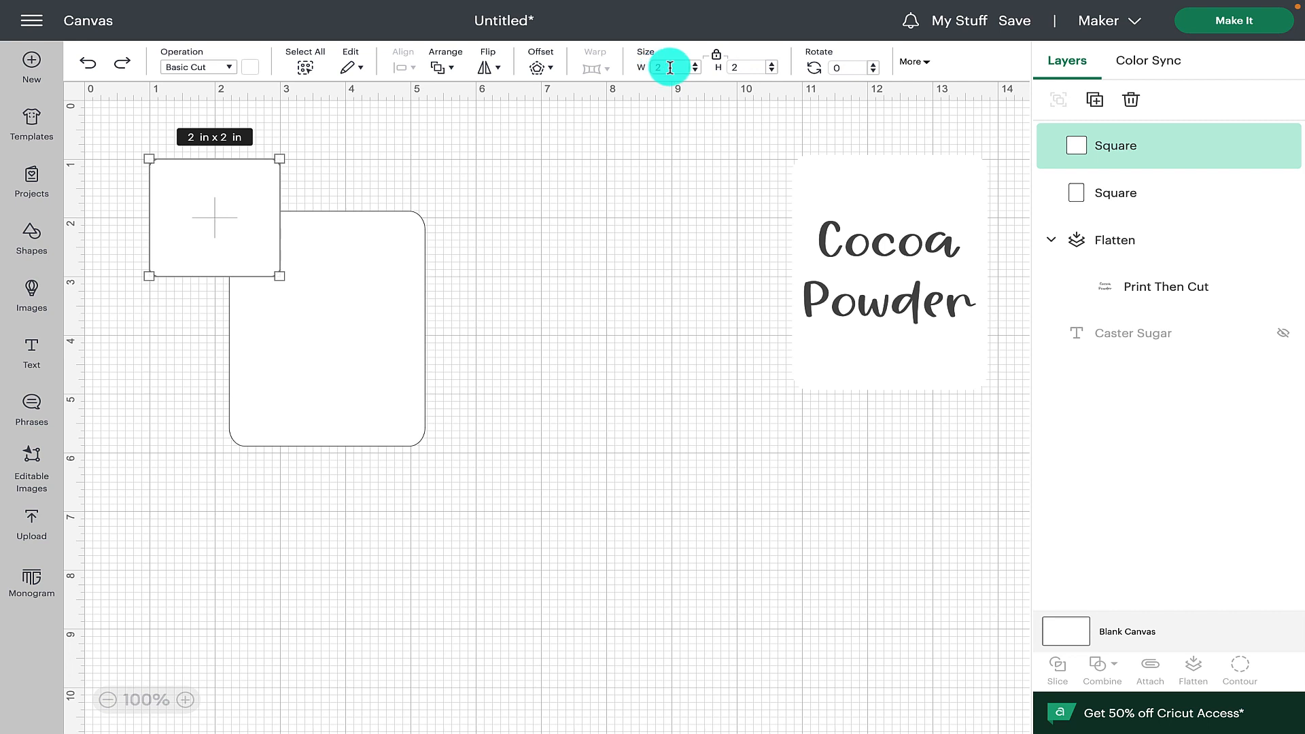
text(.5)
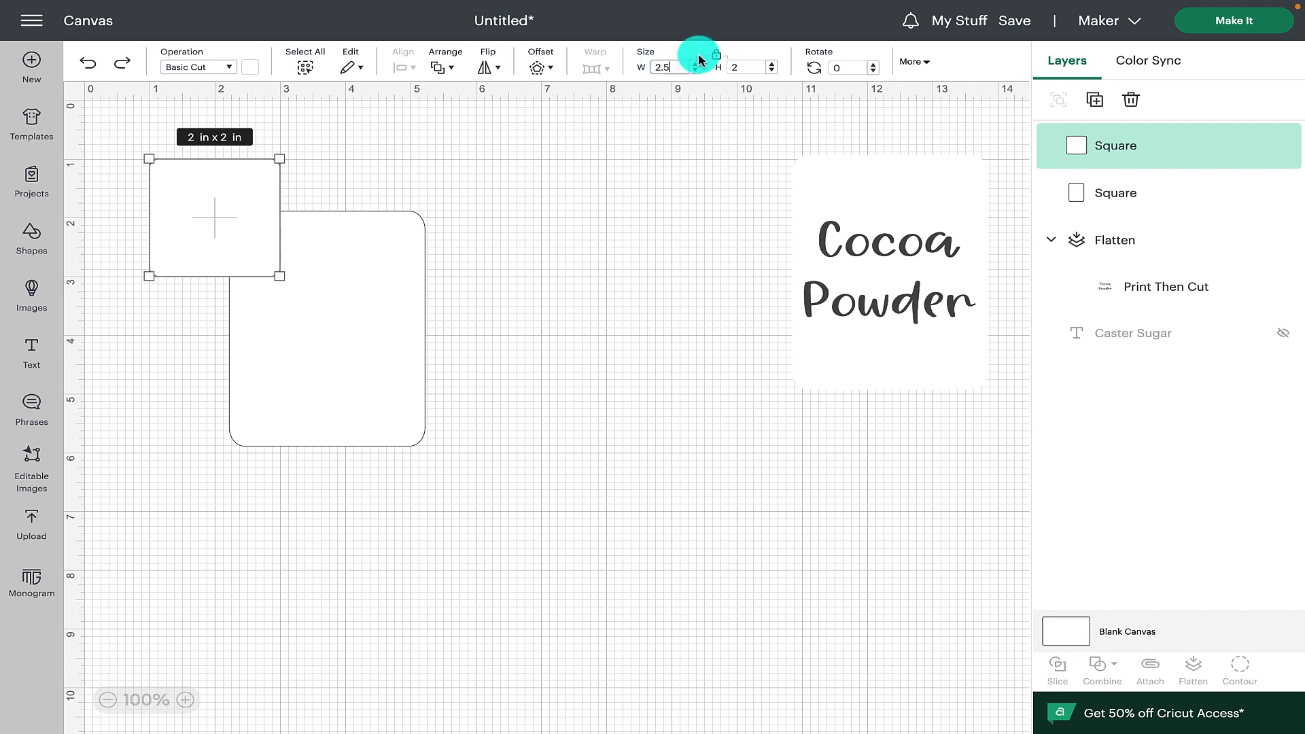
click(740, 64)
drag(740, 64, 726, 64)
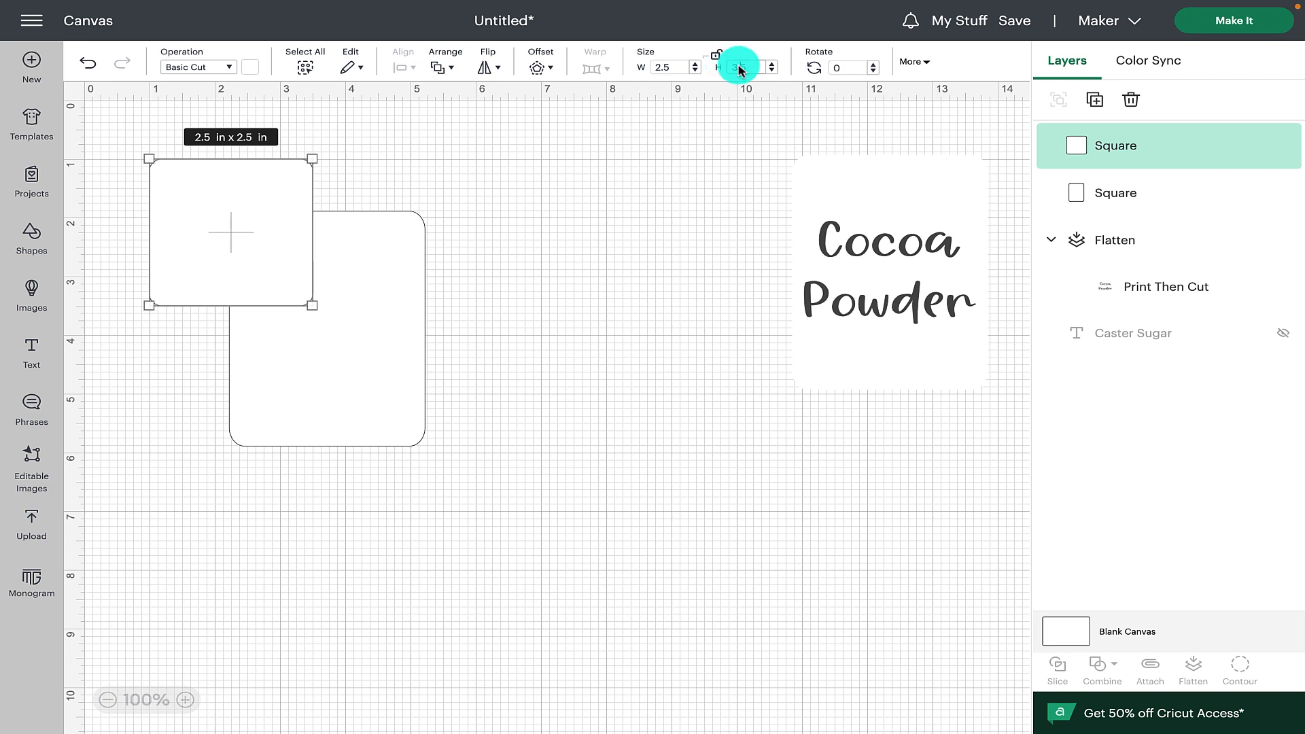
text(3.5)
drag(261, 287, 354, 354)
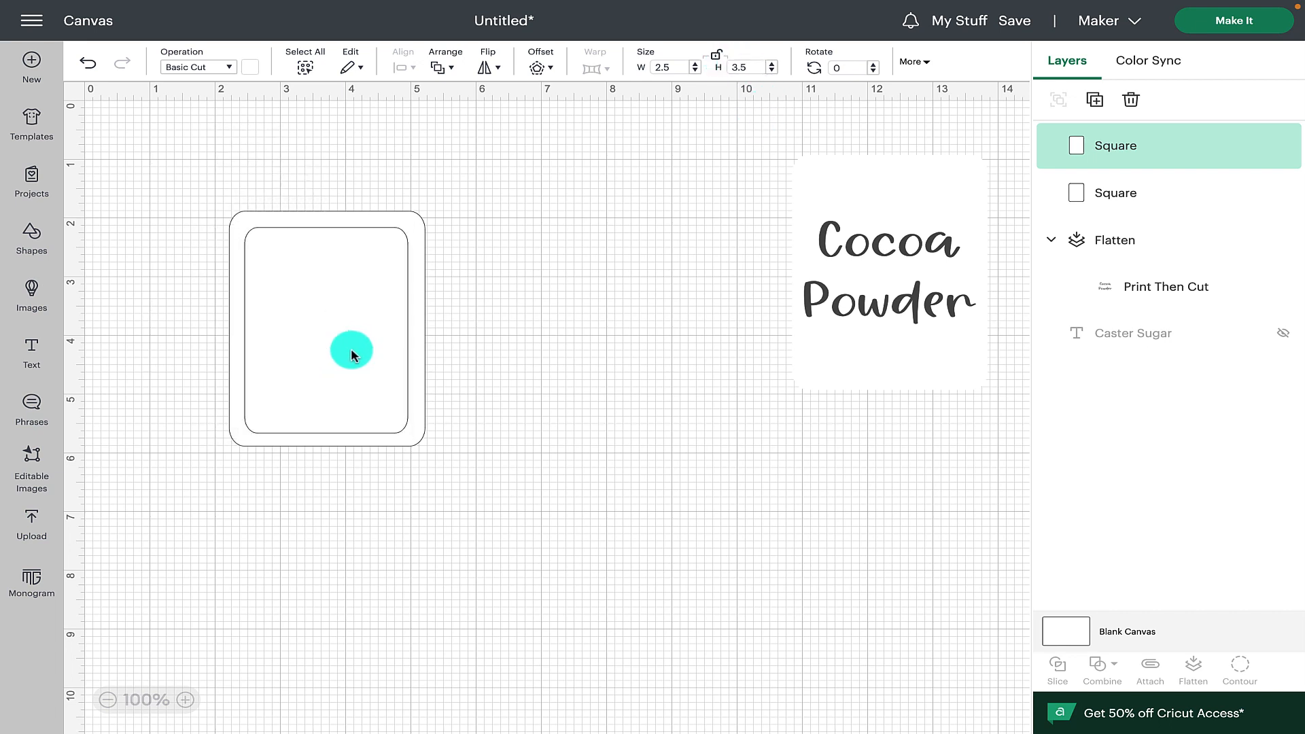
Center the inner and outer white squares on each other
click(524, 328)
drag(203, 163, 454, 489)
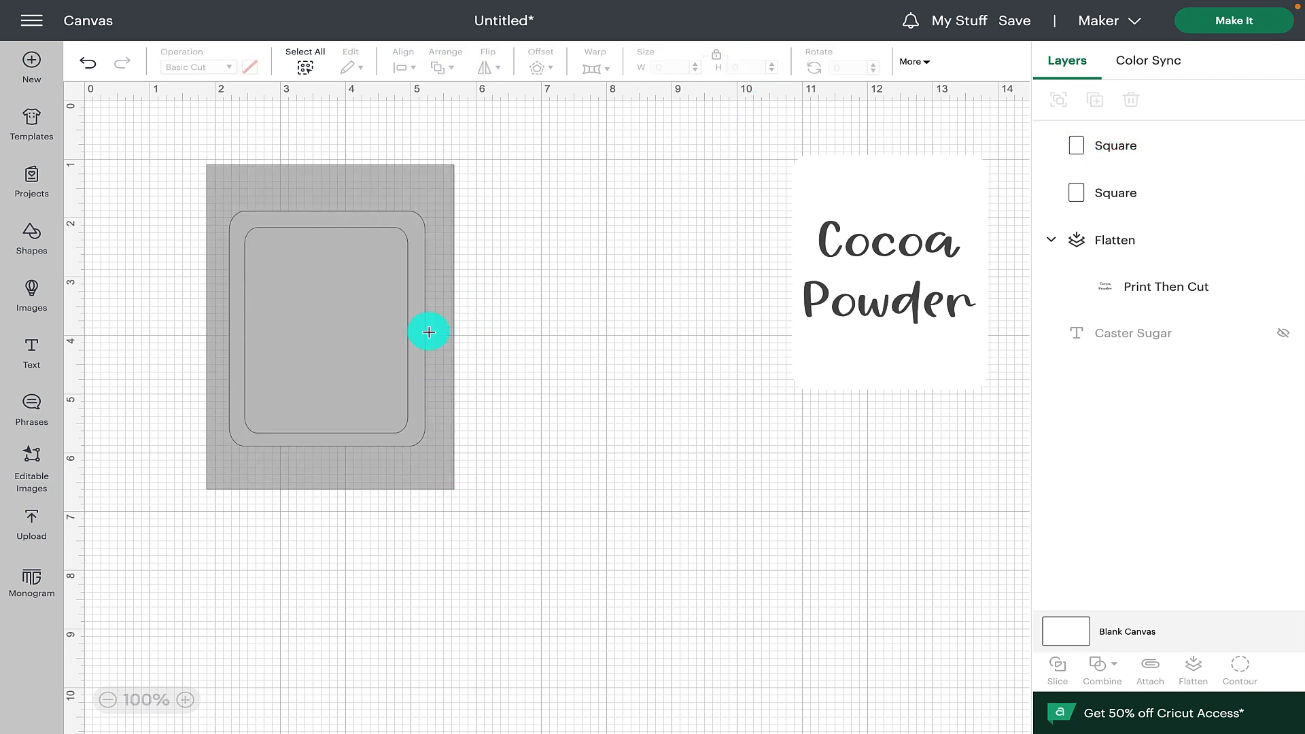
drag(429, 332, 429, 331)
click(402, 62)
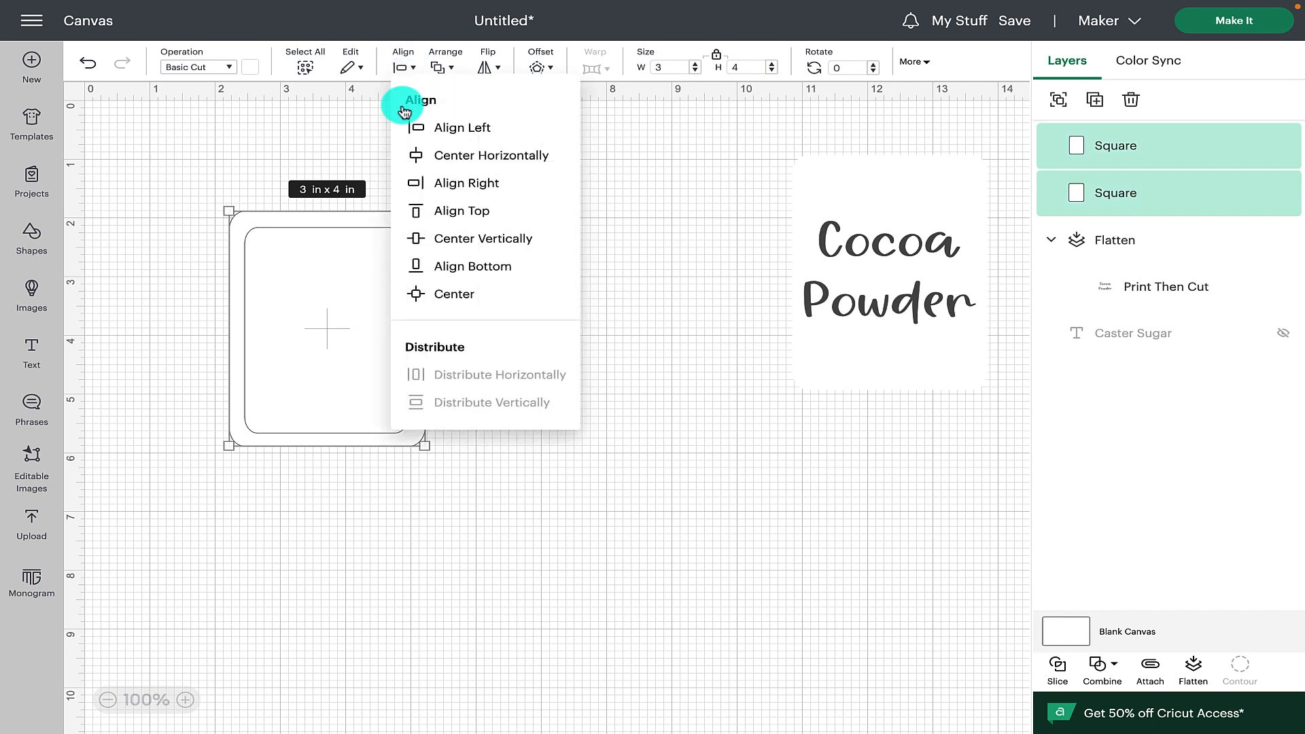
click(457, 294)
click(507, 360)
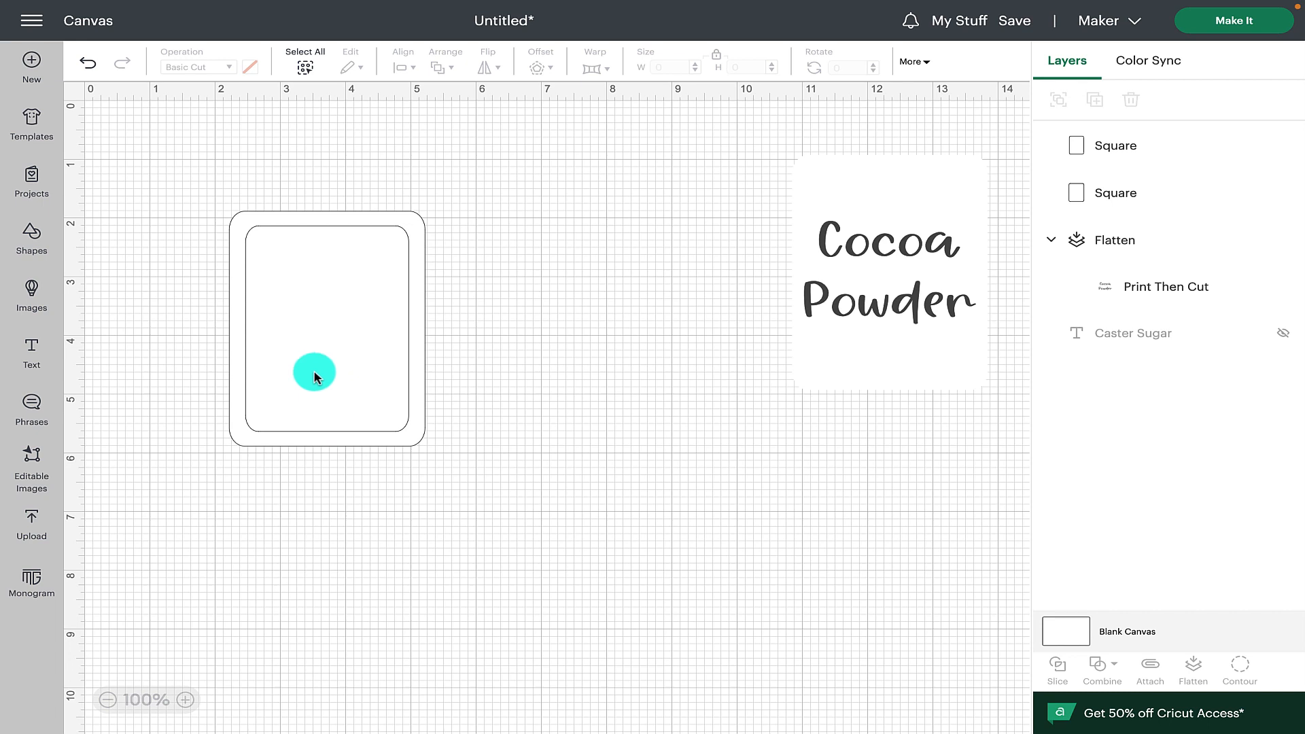
Add a score line, rotate it to about horizontal, and place it across the middle of the inner square
click(34, 242)
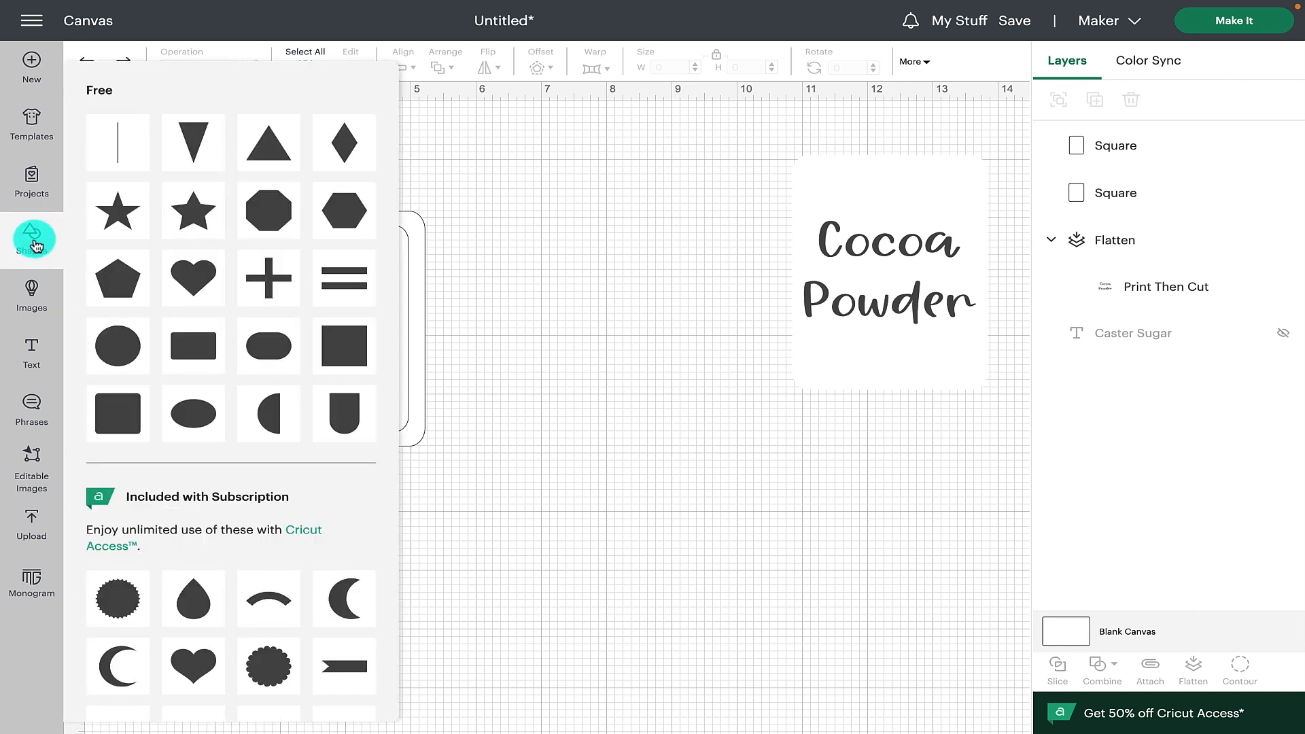
click(123, 160)
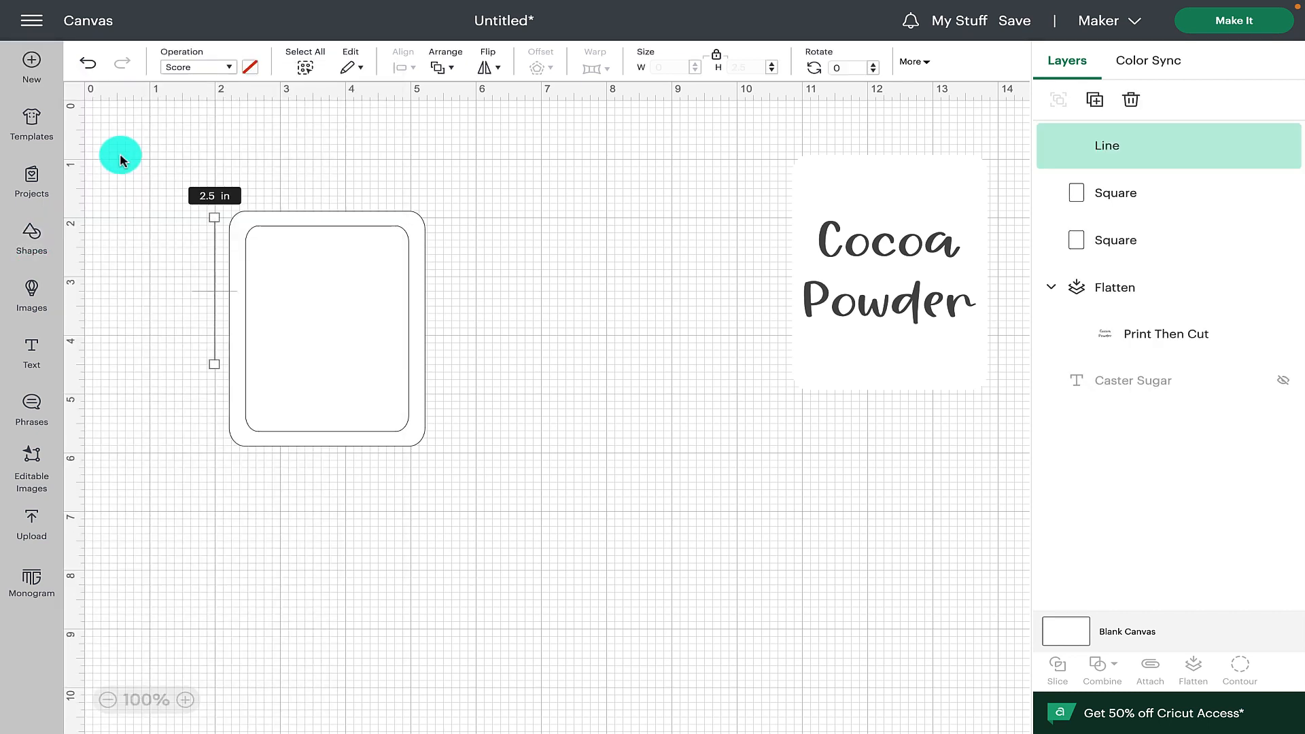
click(214, 215)
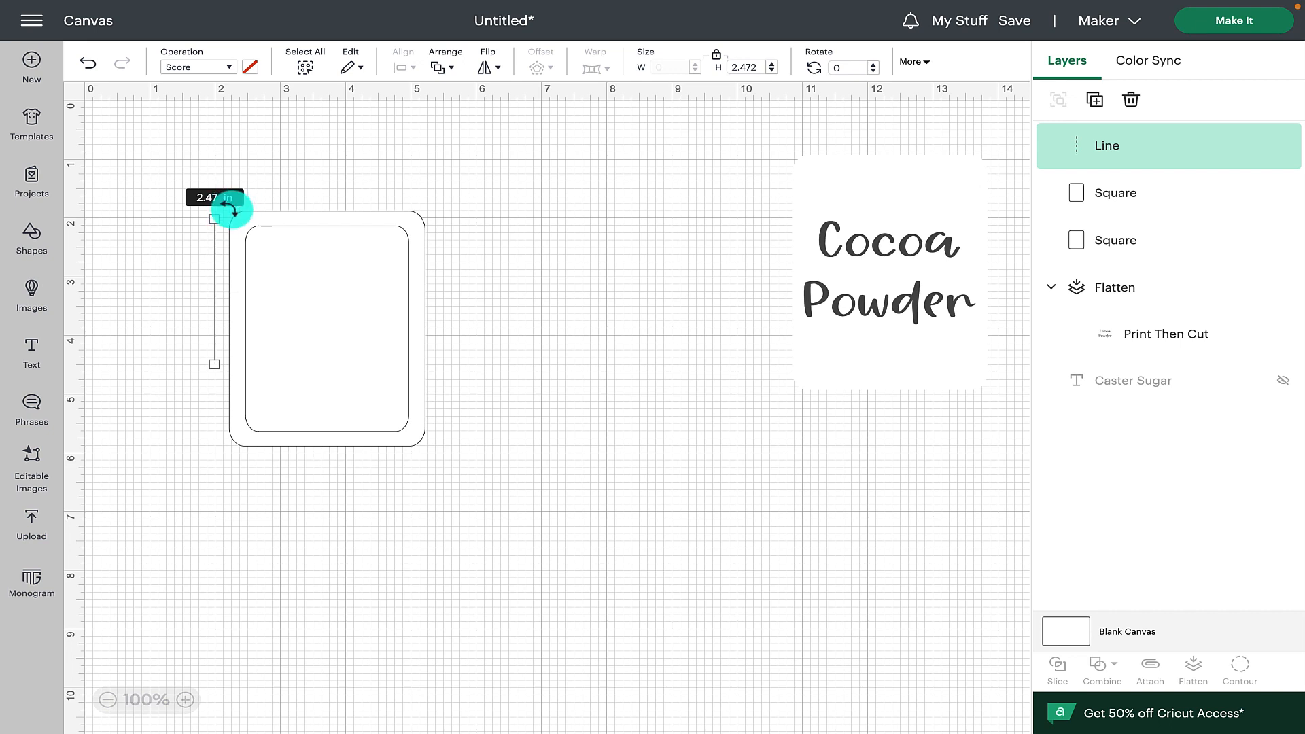
drag(223, 206, 299, 306)
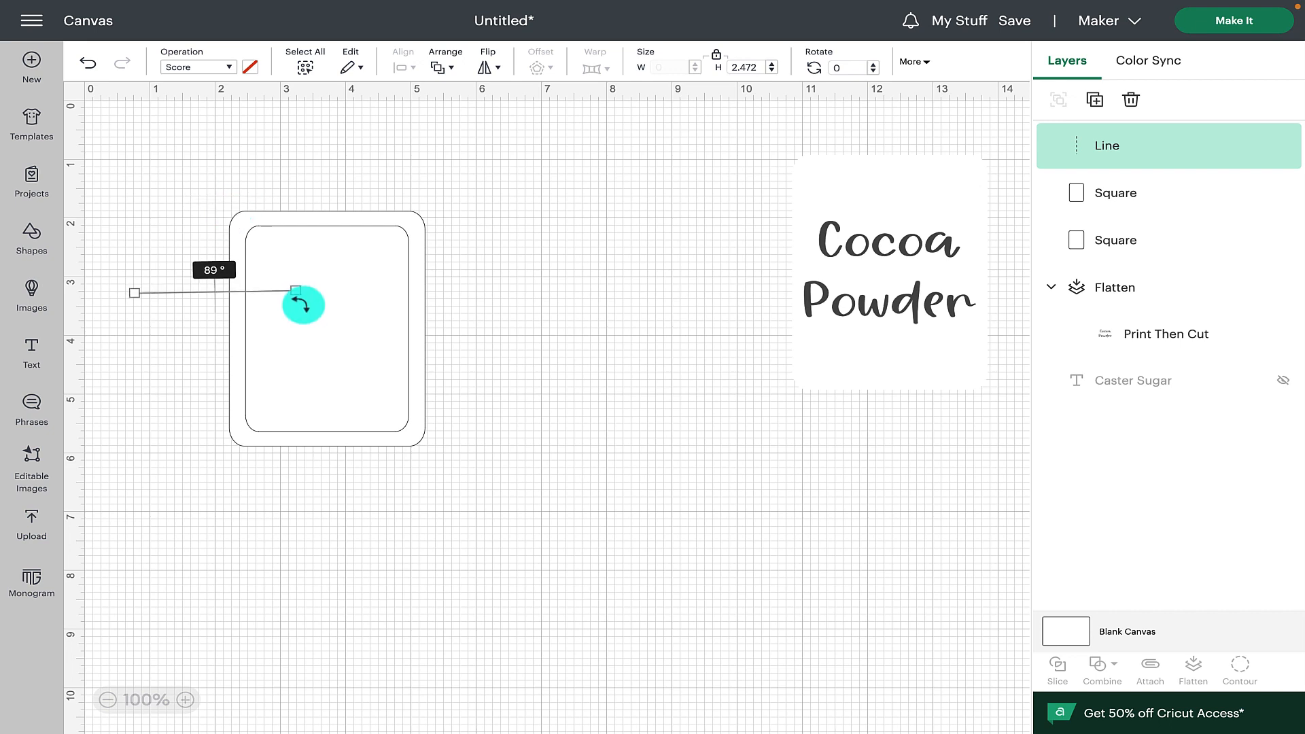
drag(215, 292, 329, 320)
Center the horizontal line on the 2.5 by 3.5 in inner square
click(1136, 253)
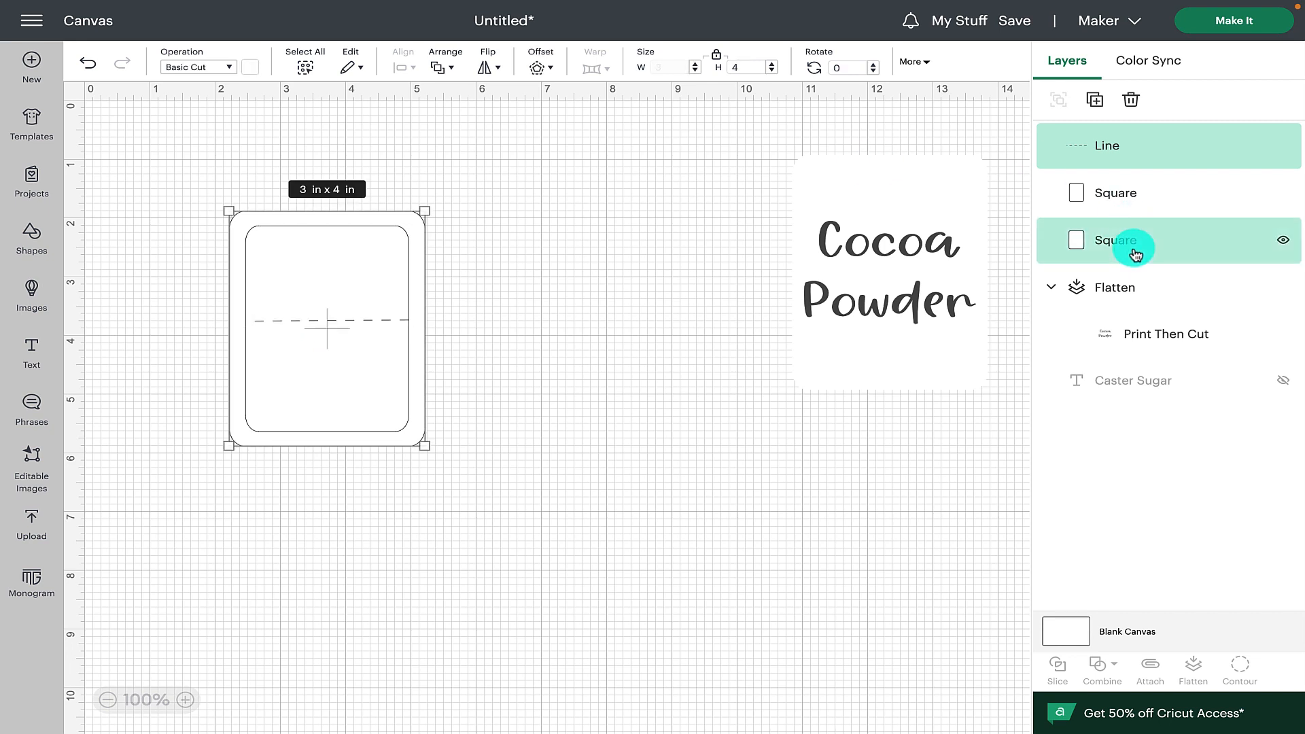
click(1118, 196)
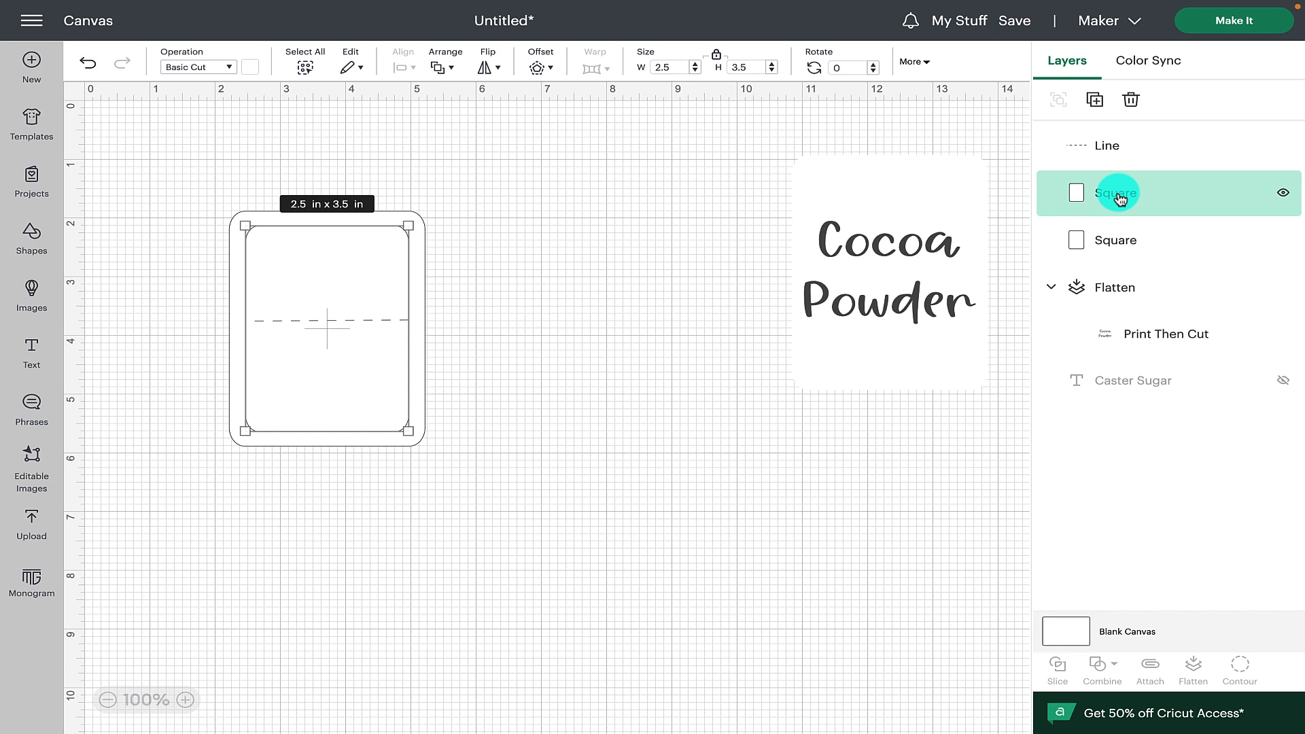
shift+click(1137, 145)
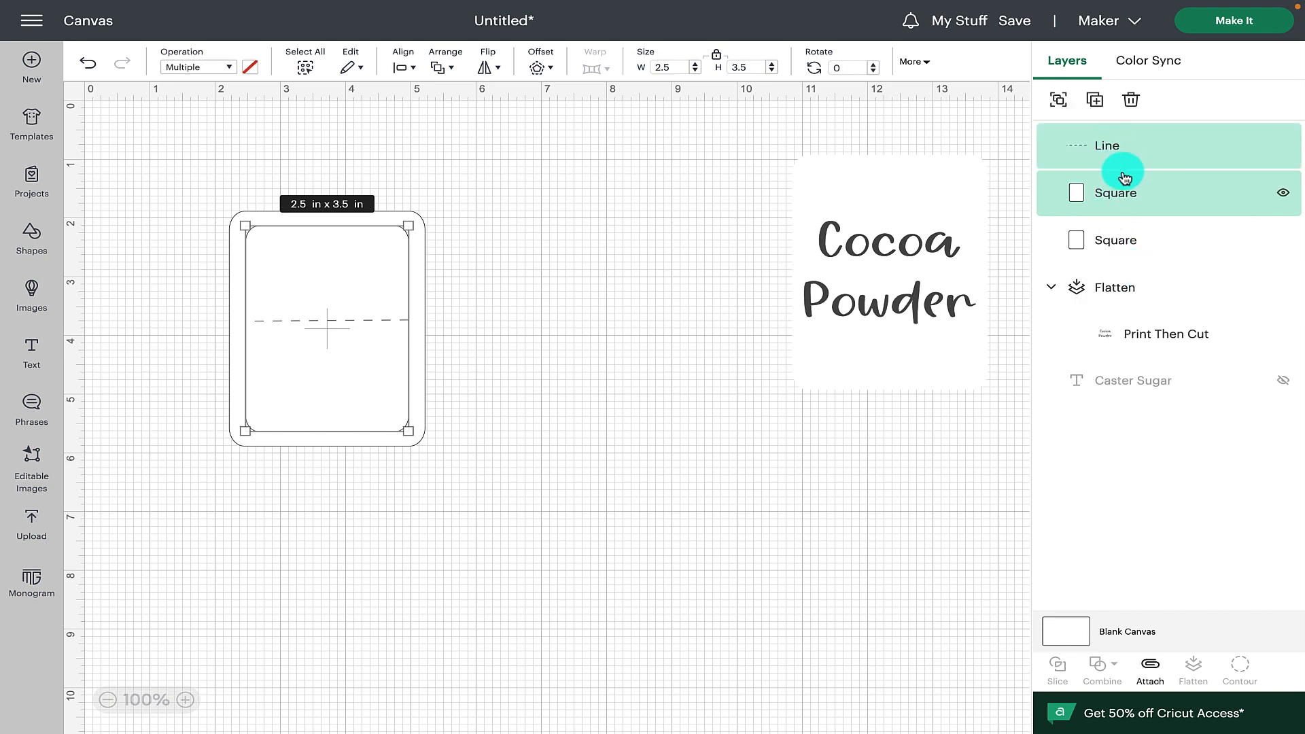
click(394, 67)
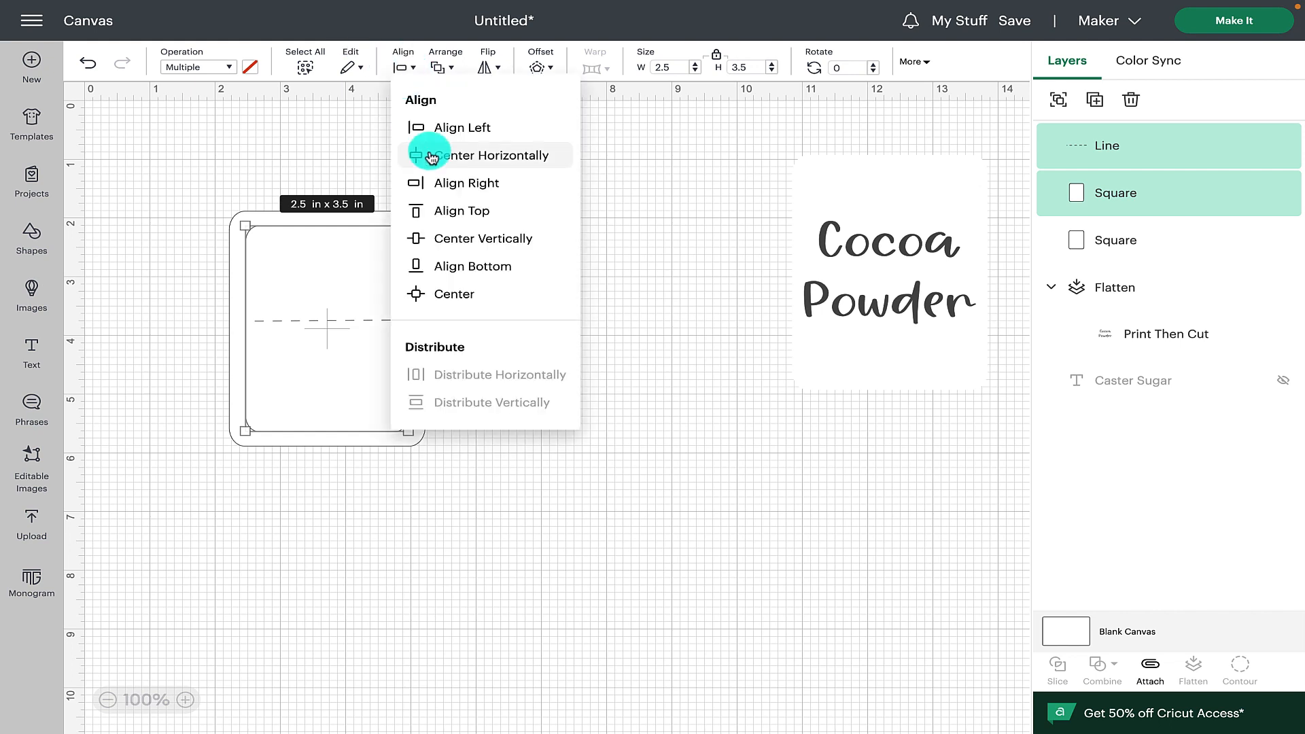
click(435, 296)
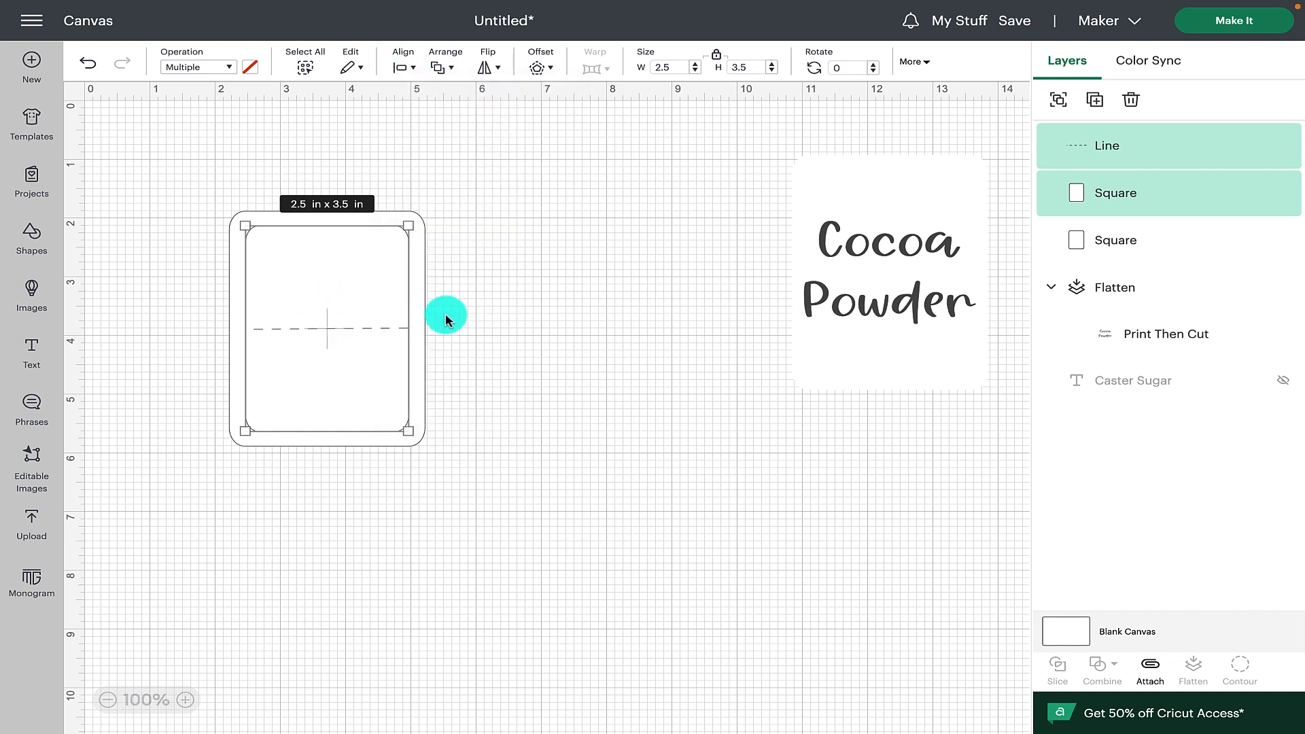
click(448, 315)
Change the horizontal line's operation from Score to a solid line type
click(287, 326)
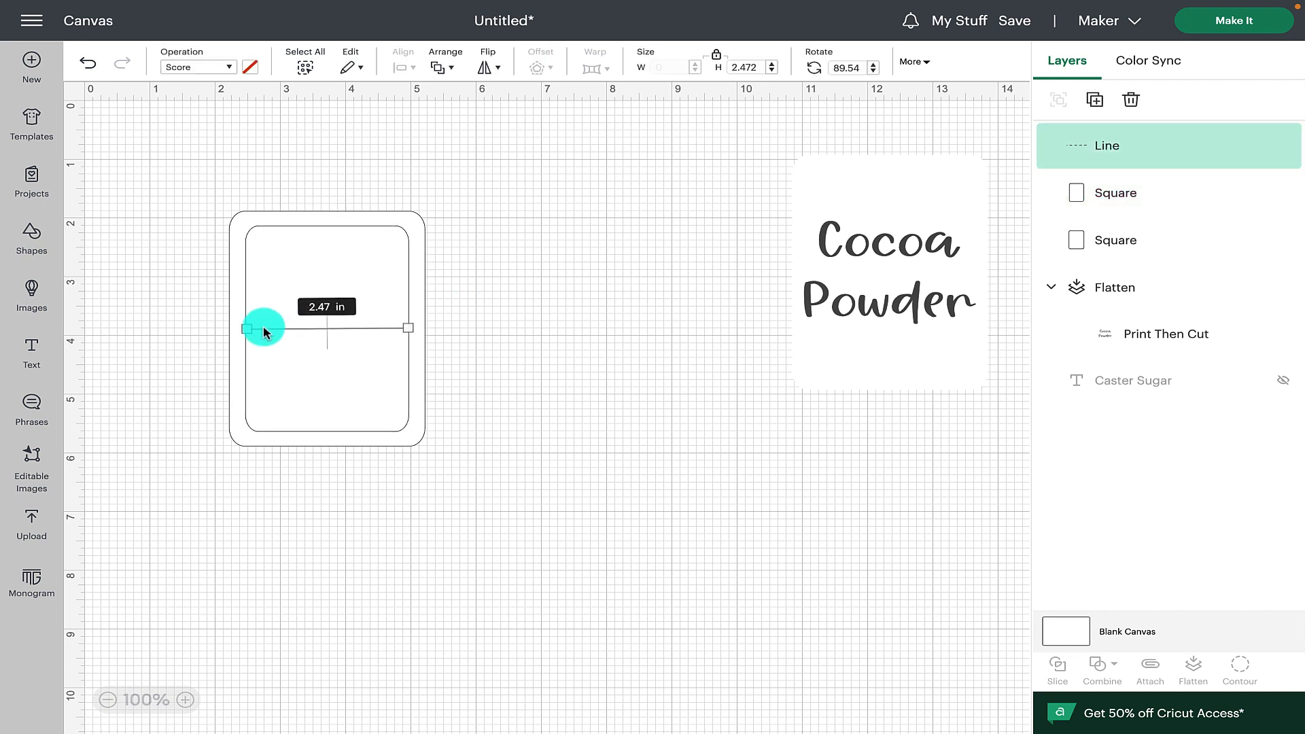
click(231, 68)
click(244, 256)
Add a text object below the label reading "Plain Flour", with each word on its own line
click(31, 354)
click(390, 515)
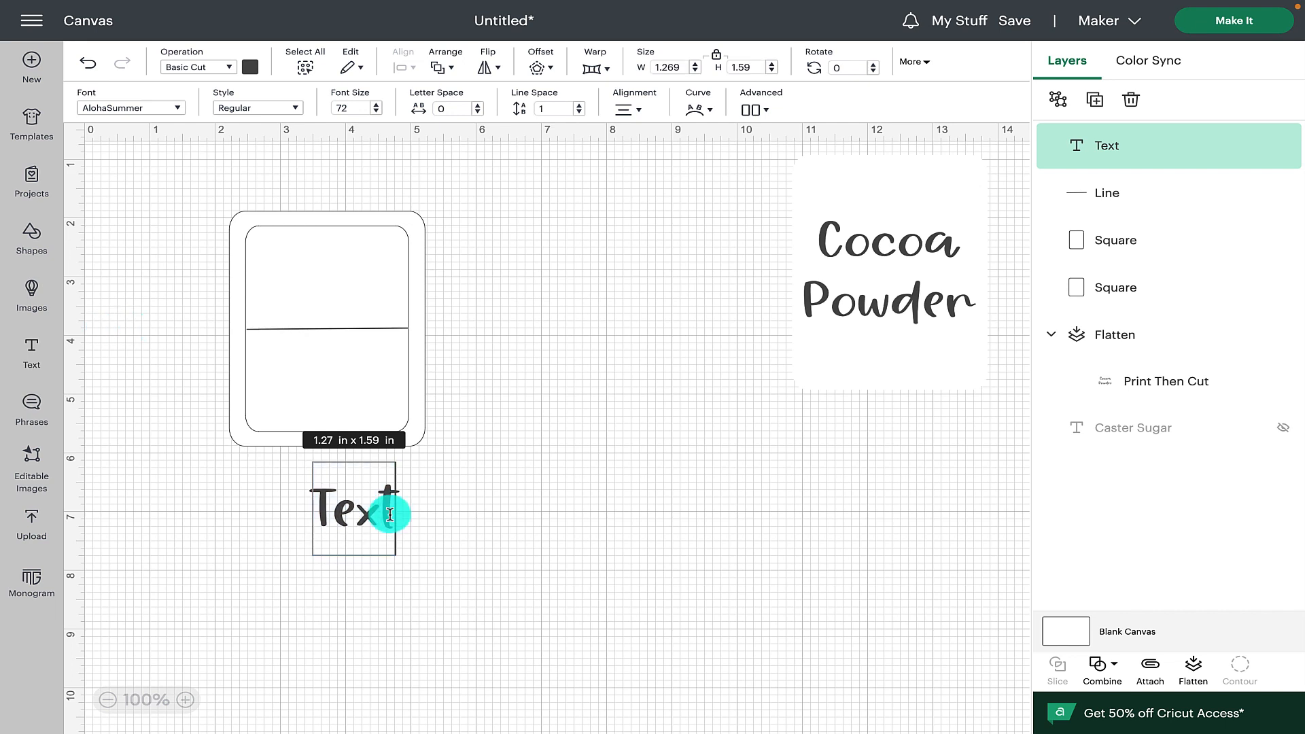
key(BackSpace)
key(BackSpace)
key(BackSpace)
key(BackSpace)
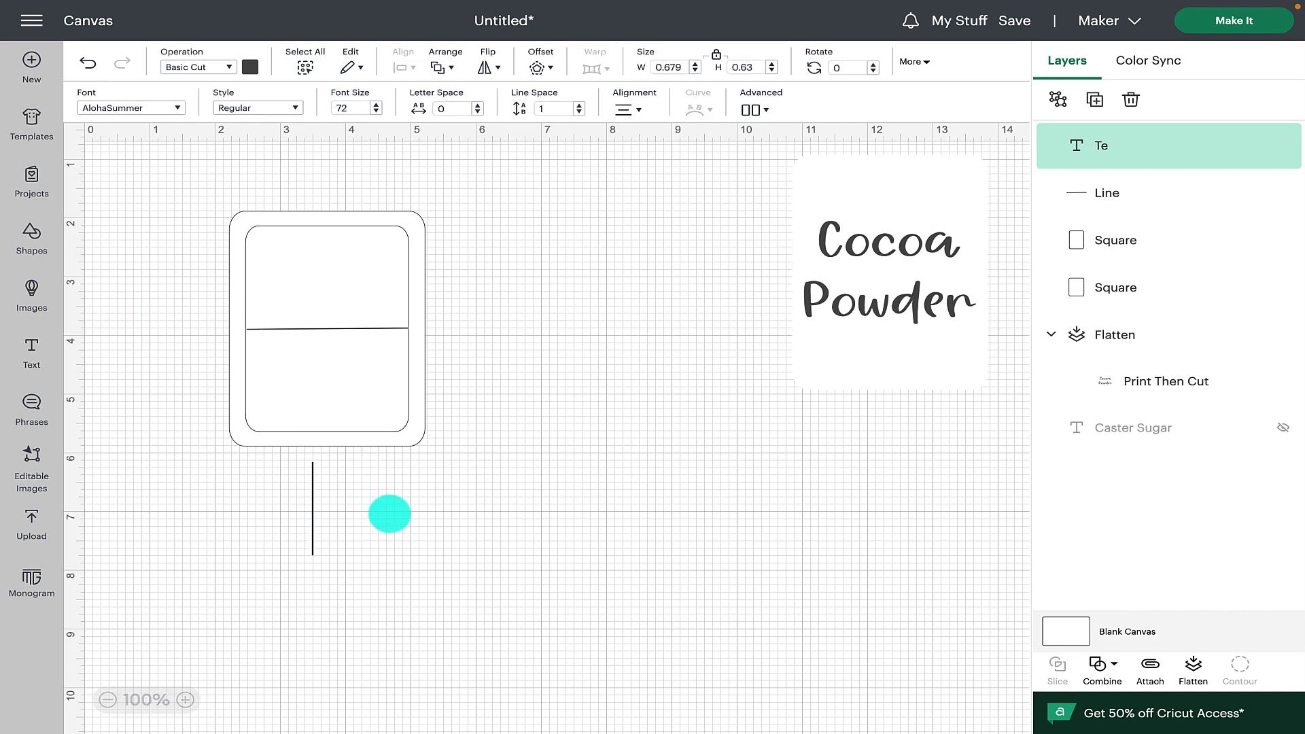
text(Plain)
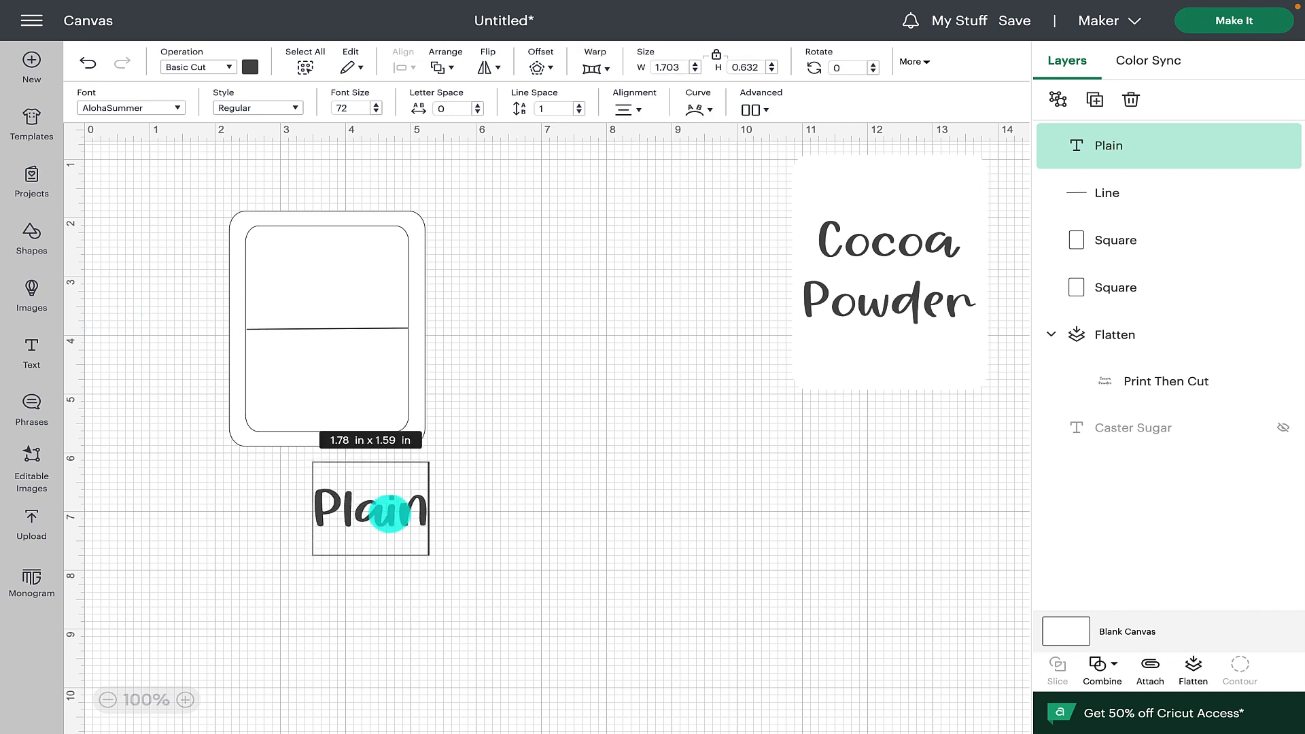
key(Return)
text(F)
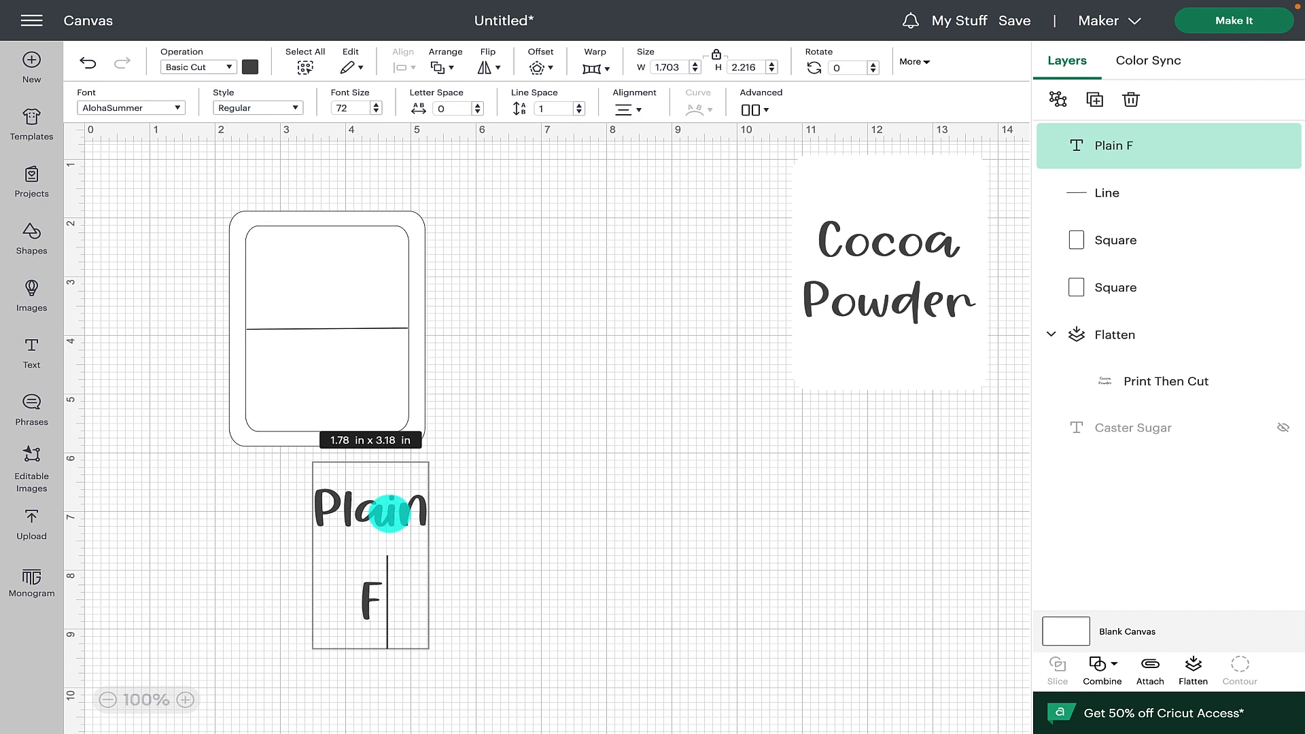
text(lour)
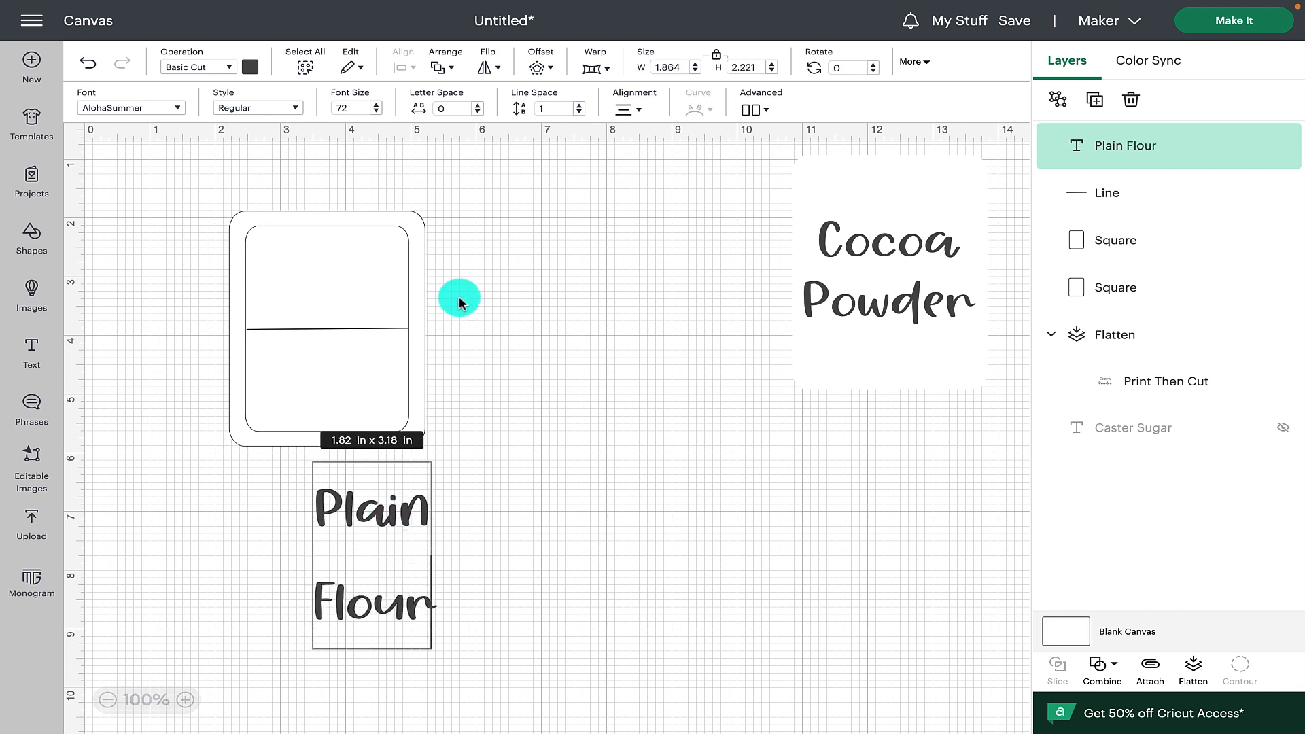
Reduce the line space of the Plain Flour text to -4.6
click(579, 113)
click(579, 113)
click(579, 112)
click(580, 112)
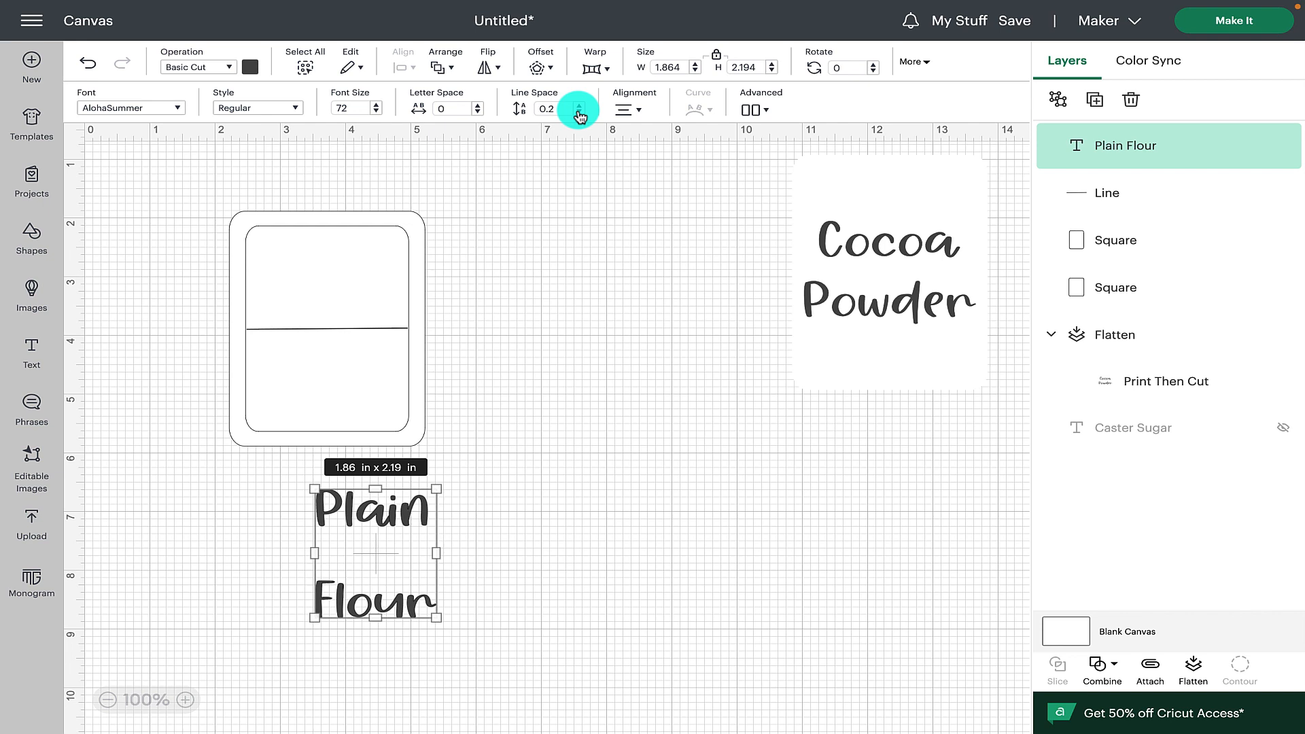
click(579, 113)
click(579, 113)
click(579, 113)
click(579, 113)
click(579, 113)
click(579, 113)
click(579, 113)
click(579, 113)
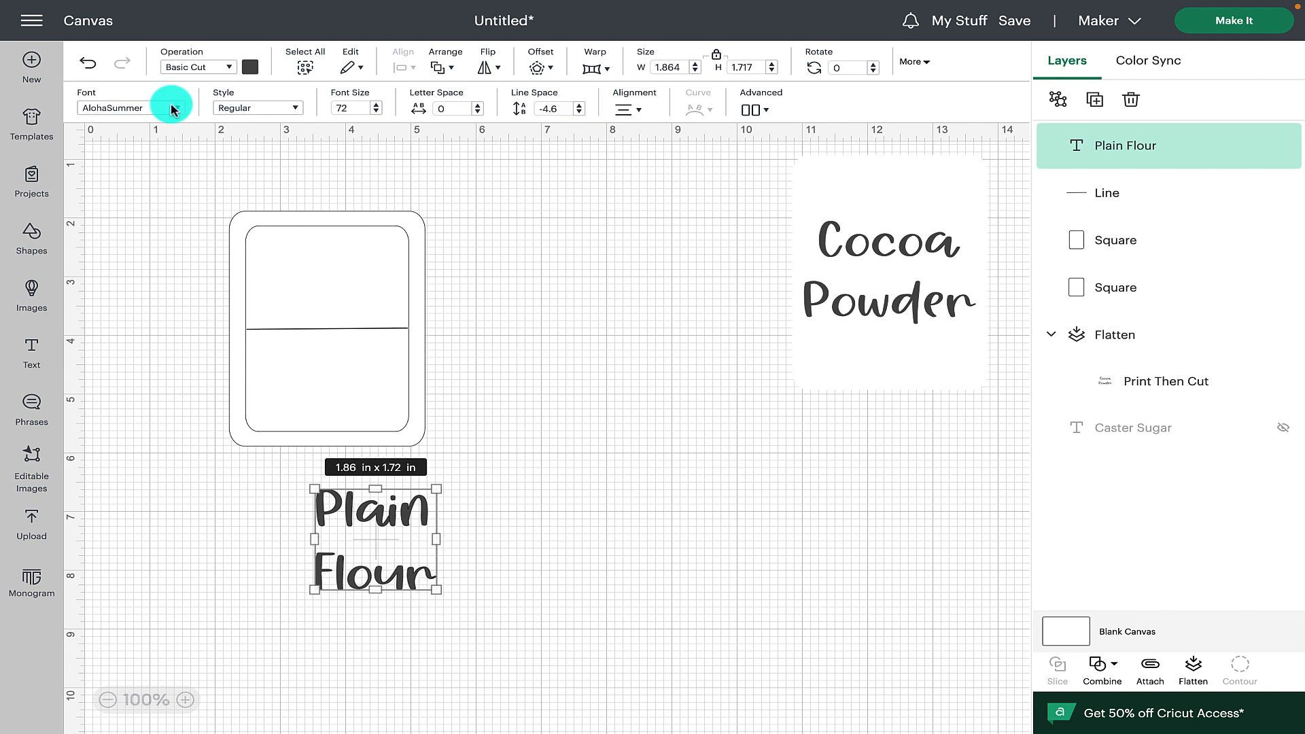
Set the Plain Flour font to American Typewriter and fit the text, about 1.98 in wide, into the upper half of the inner square
click(174, 108)
scroll(904, 426, down, 2)
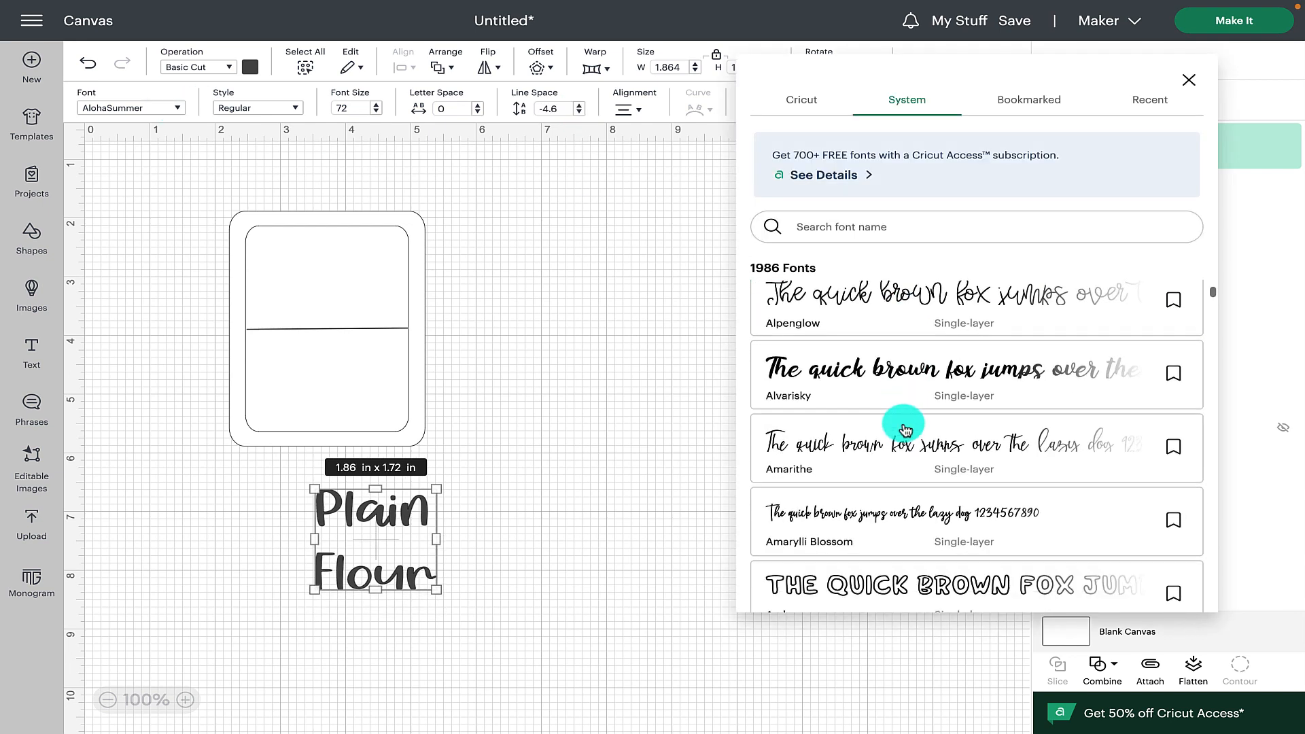
scroll(903, 426, down, 5)
click(885, 504)
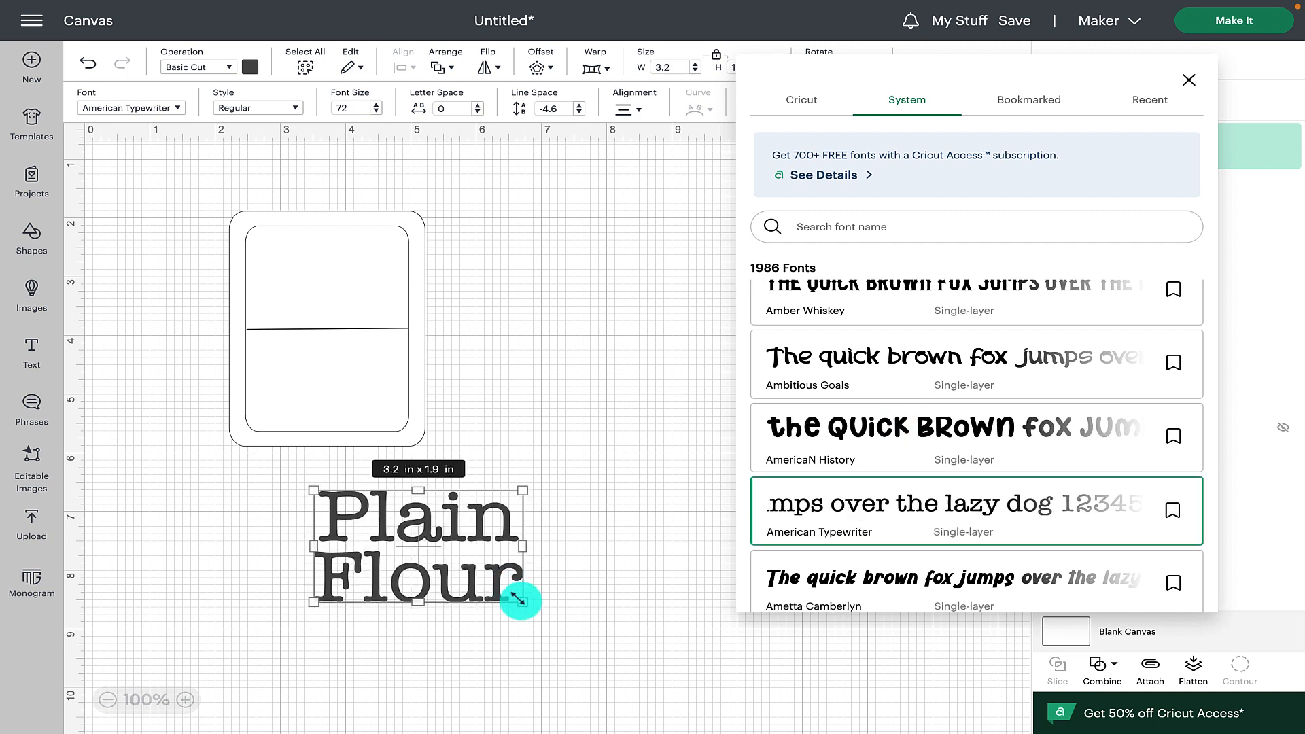
drag(518, 598, 351, 303)
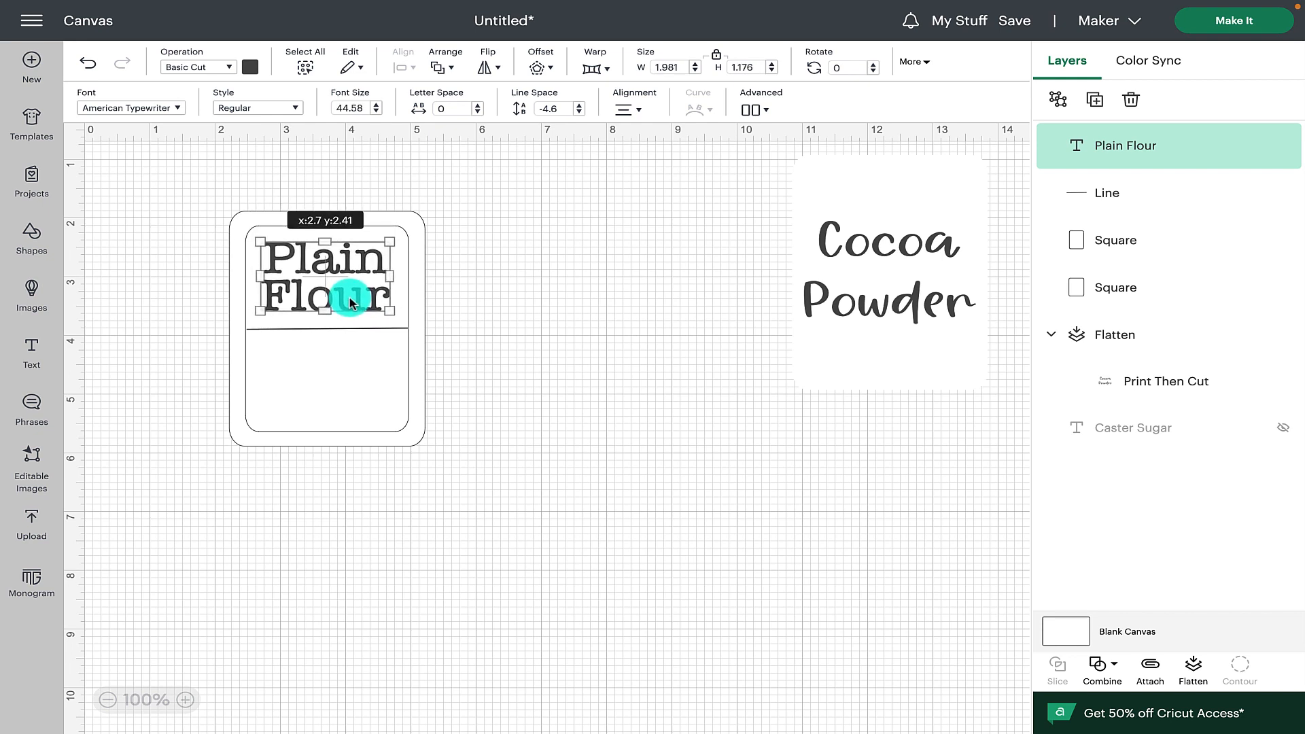
click(534, 307)
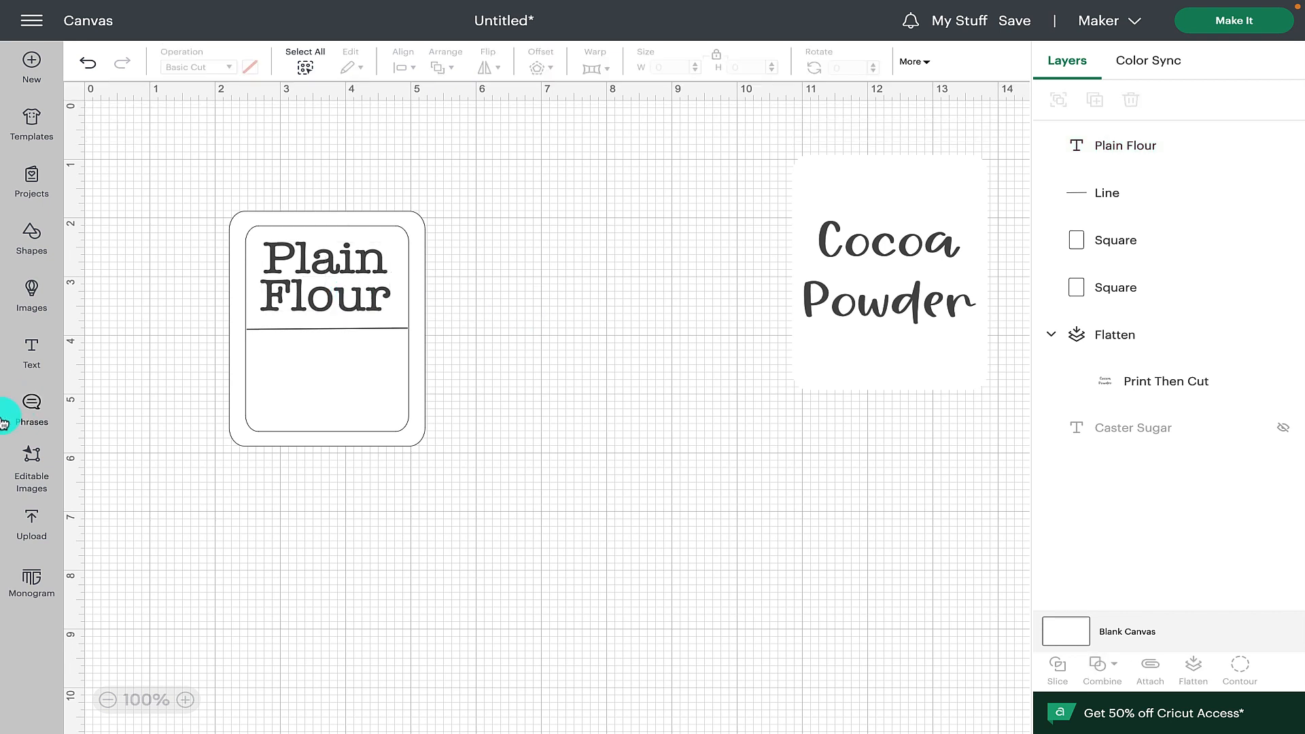
Add a separate text object reading "Pantry" below the label
click(38, 347)
click(513, 547)
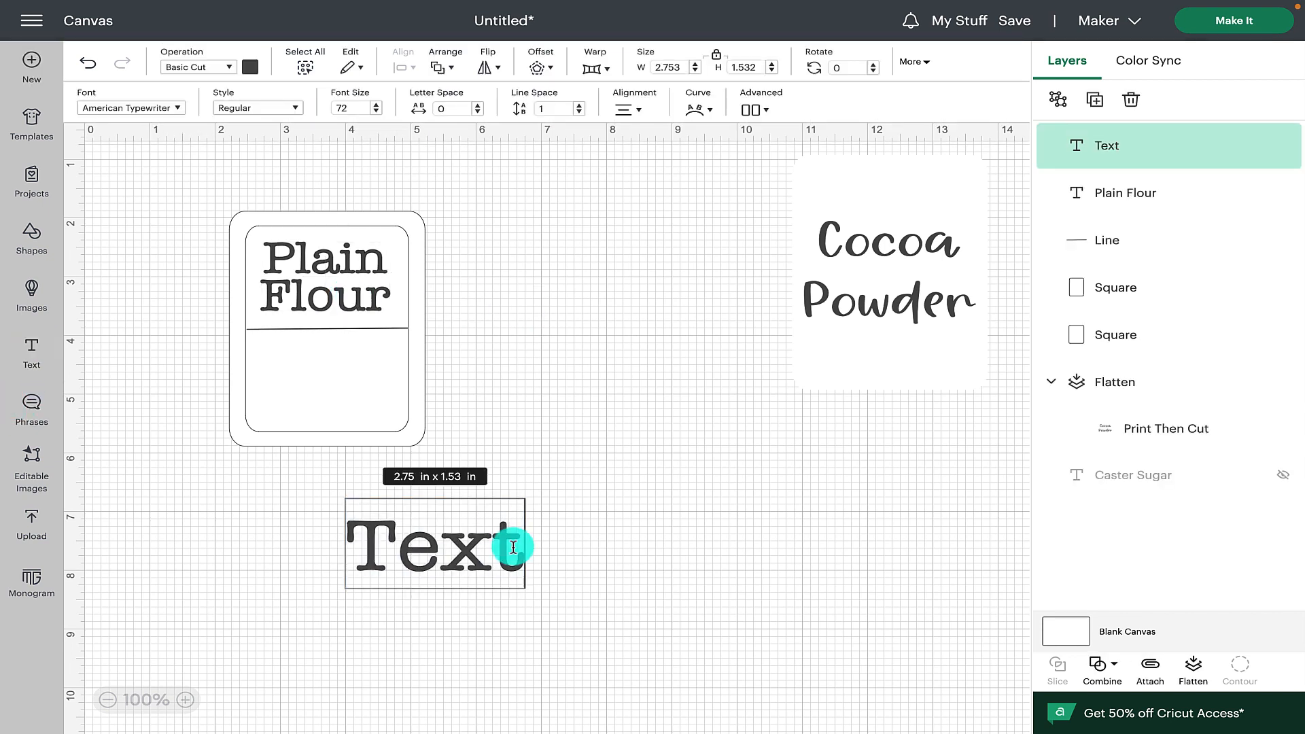
key(BackSpace)
key(BackSpace)
key(BackSpace)
text(Pa)
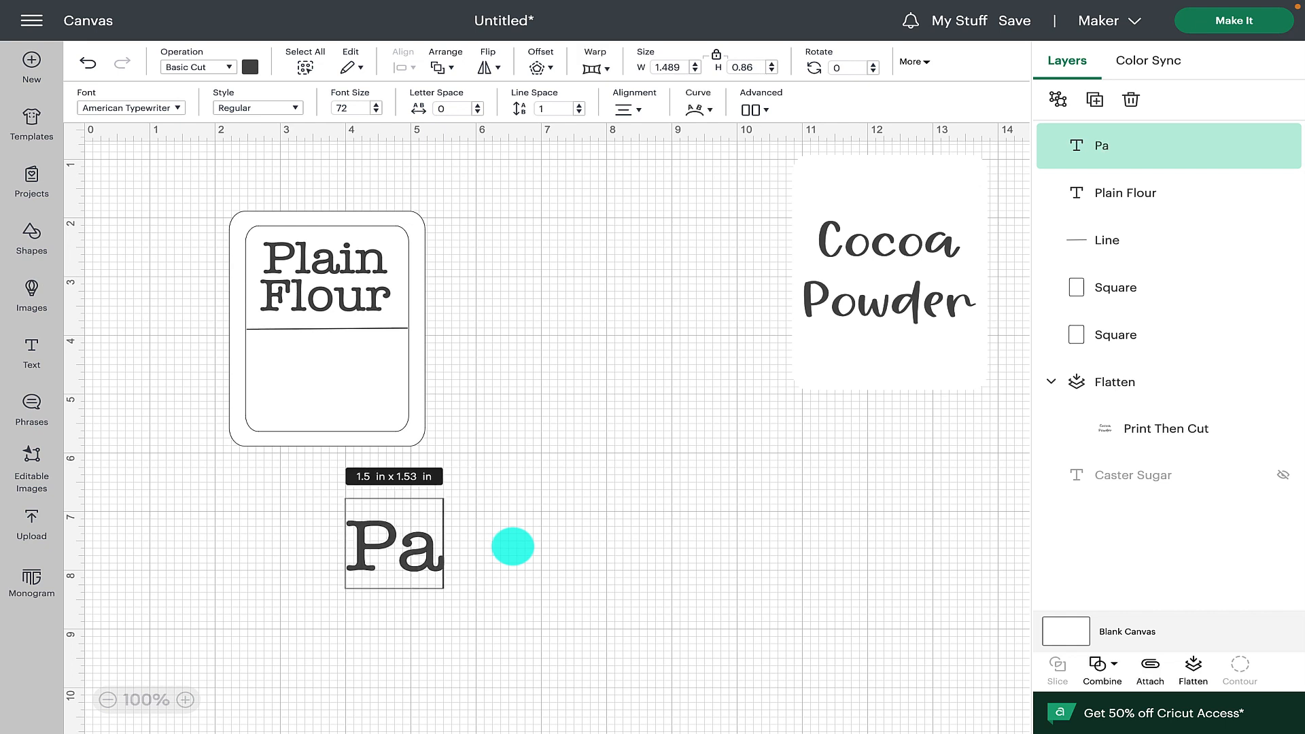
text(ntry)
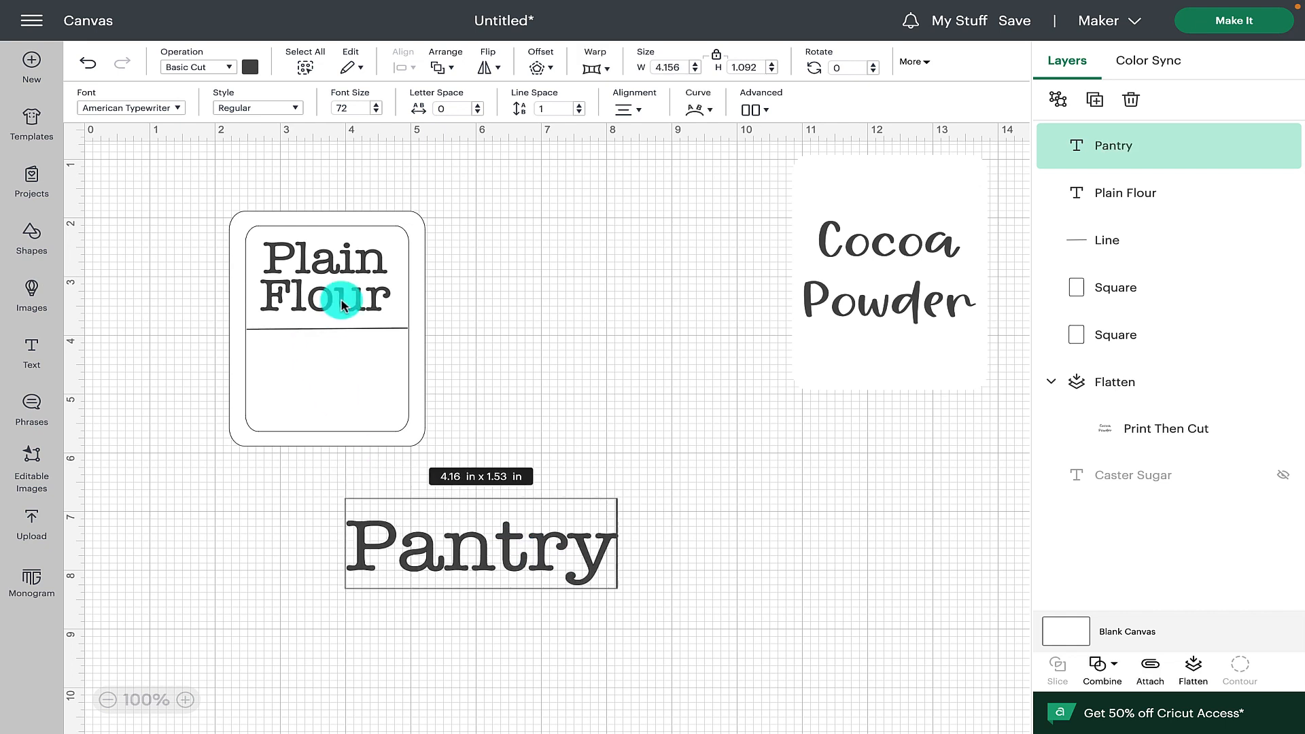
Resize the Pantry text to 1.5 in wide and move it into the lower half of the label's inner square
click(342, 306)
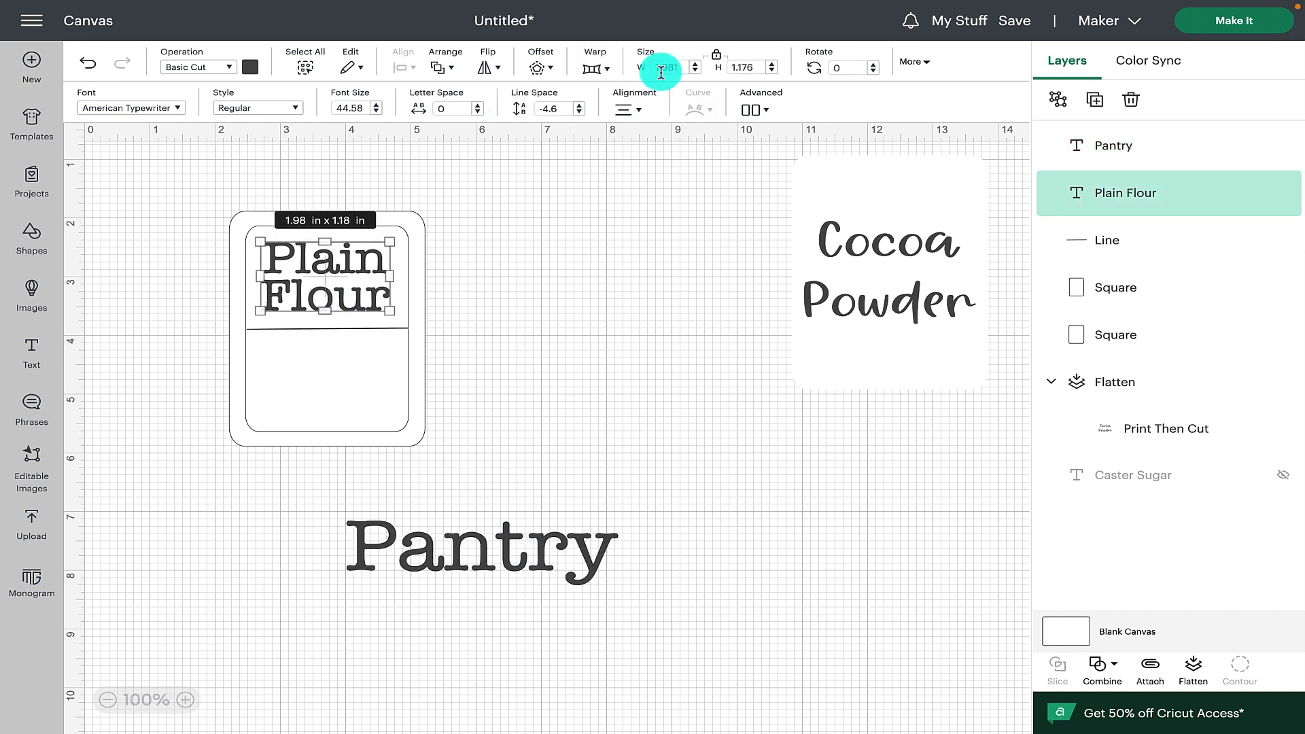
click(520, 538)
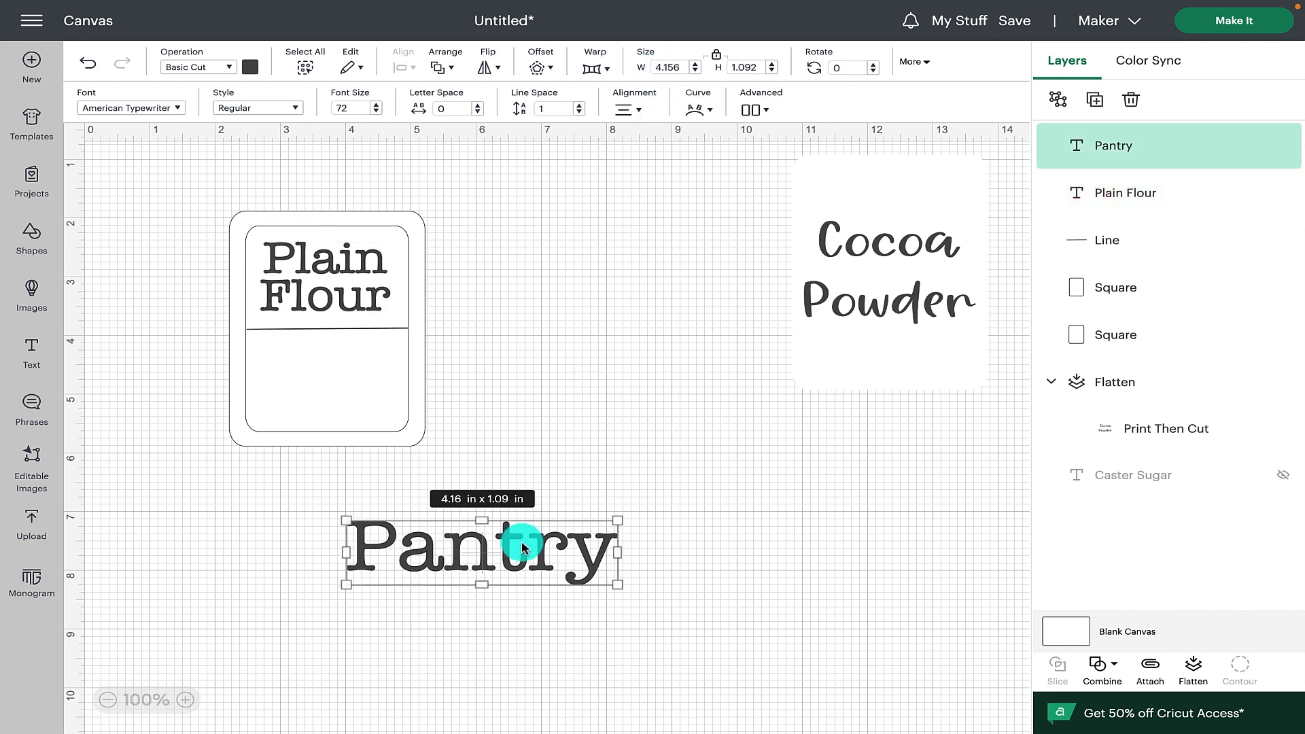
click(646, 69)
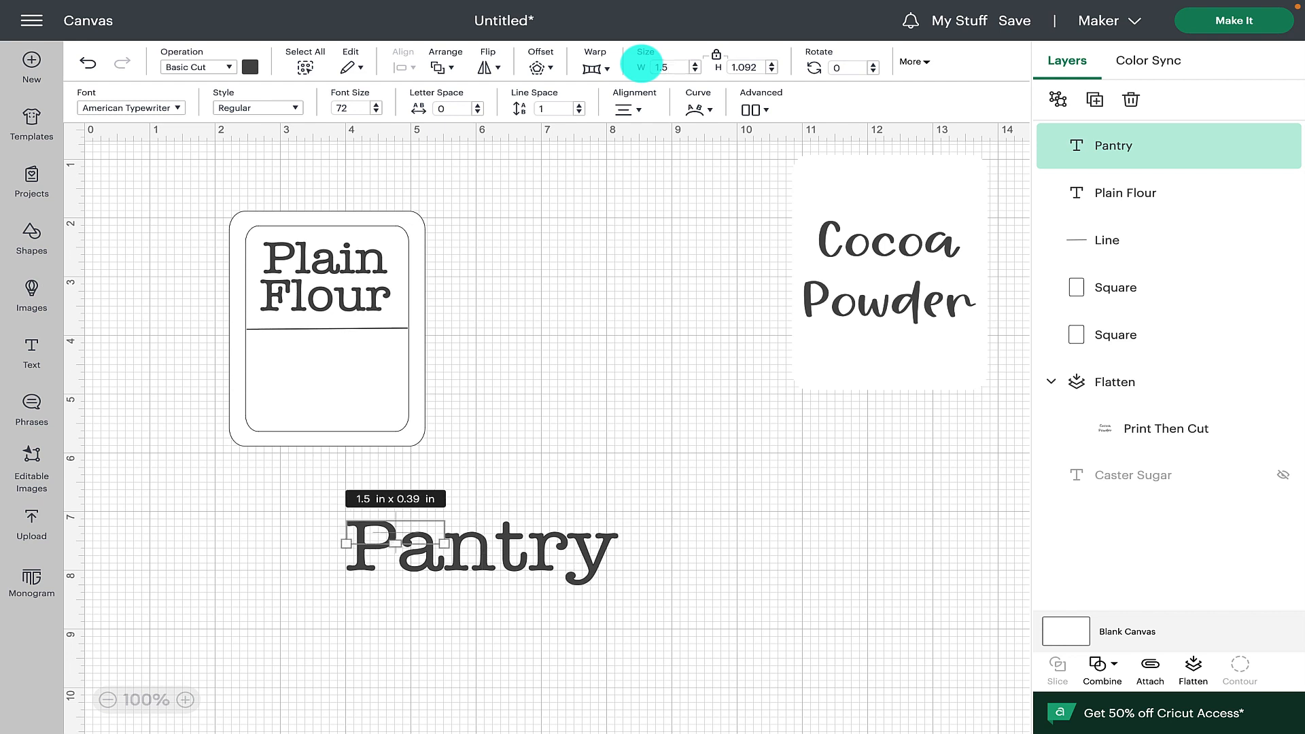
key(Return)
drag(408, 530, 343, 367)
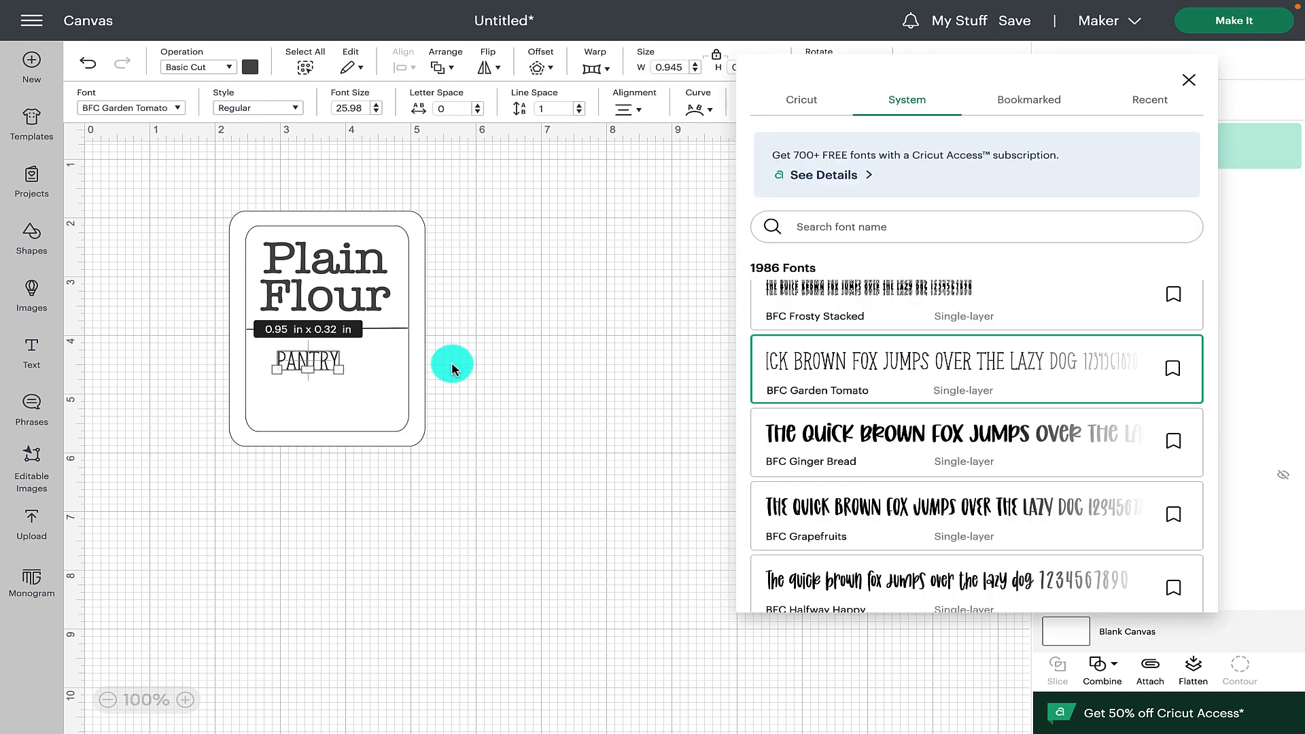
Apply the BFC Garden Tomato font to the Pantry text and set its width to 1.5 in
click(314, 365)
click(462, 223)
click(289, 362)
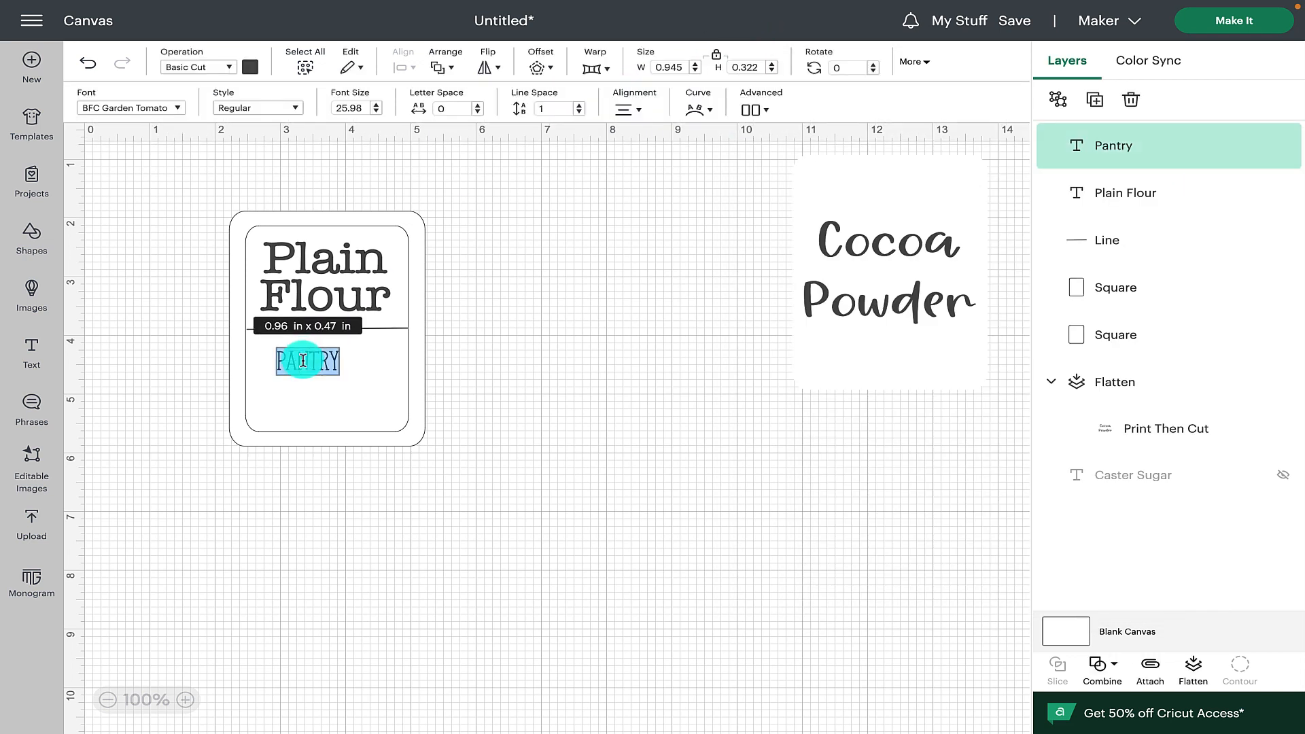
click(682, 68)
text(1.5)
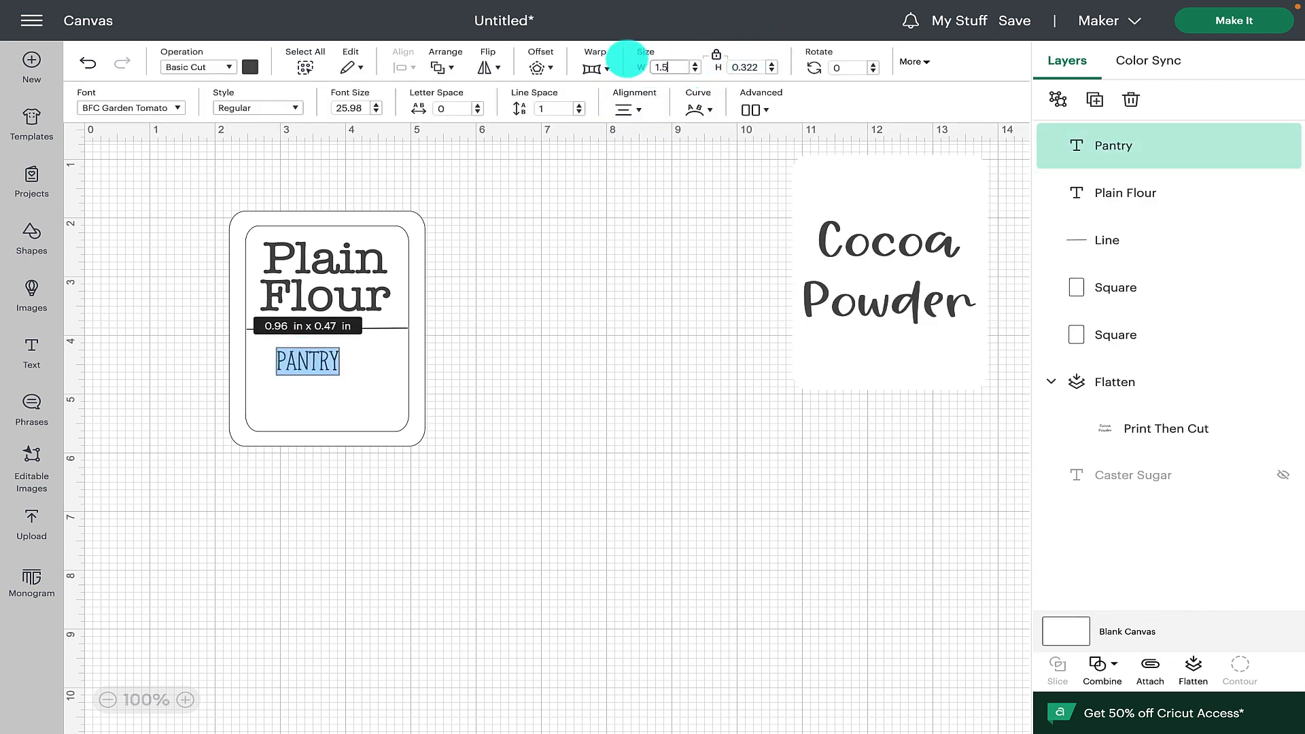
key(Return)
click(538, 379)
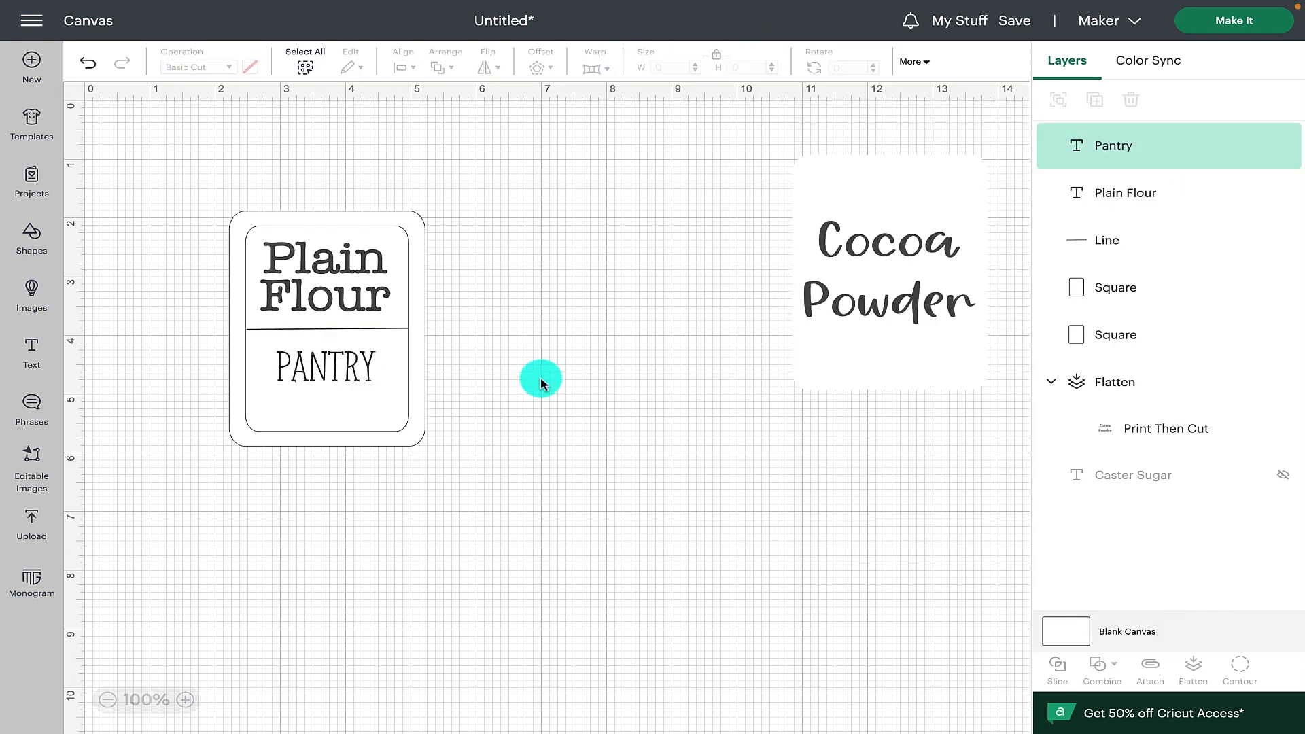
Reduce the Pantry text to 1 in wide and centre it beneath the label's dividing line
click(338, 370)
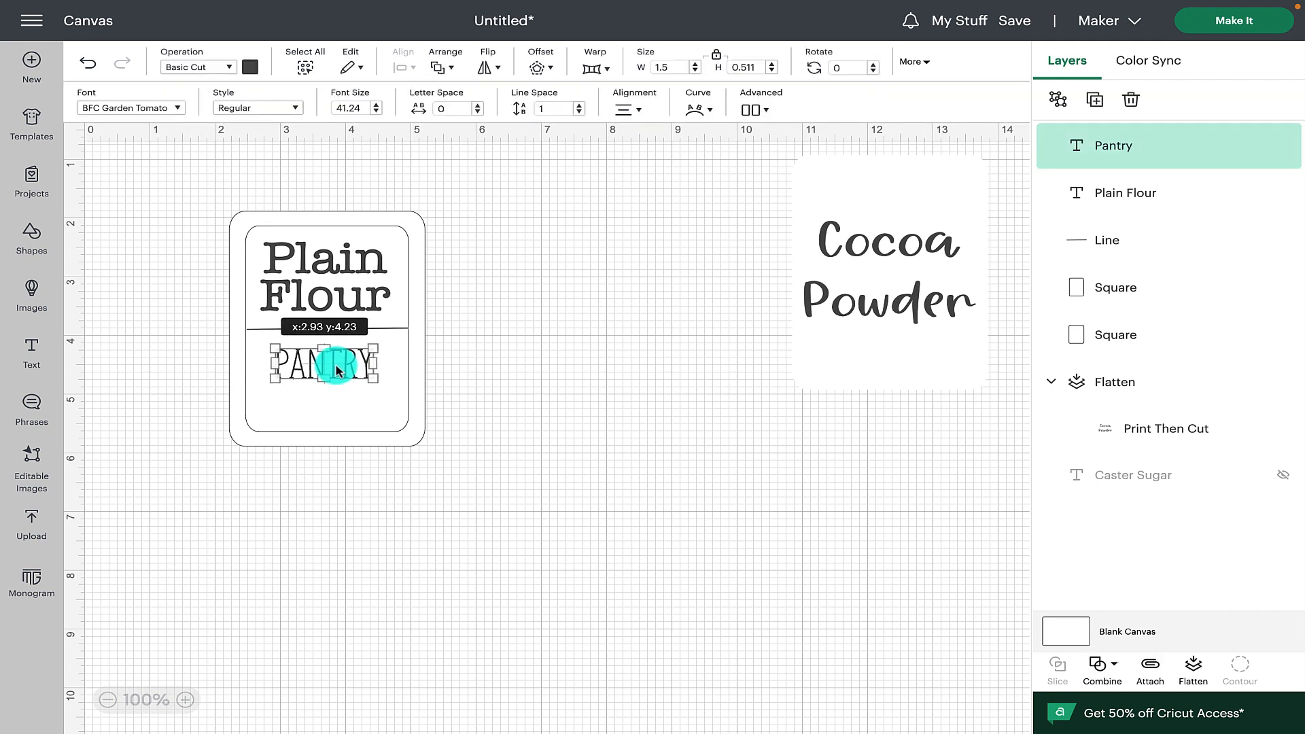
click(500, 337)
click(354, 361)
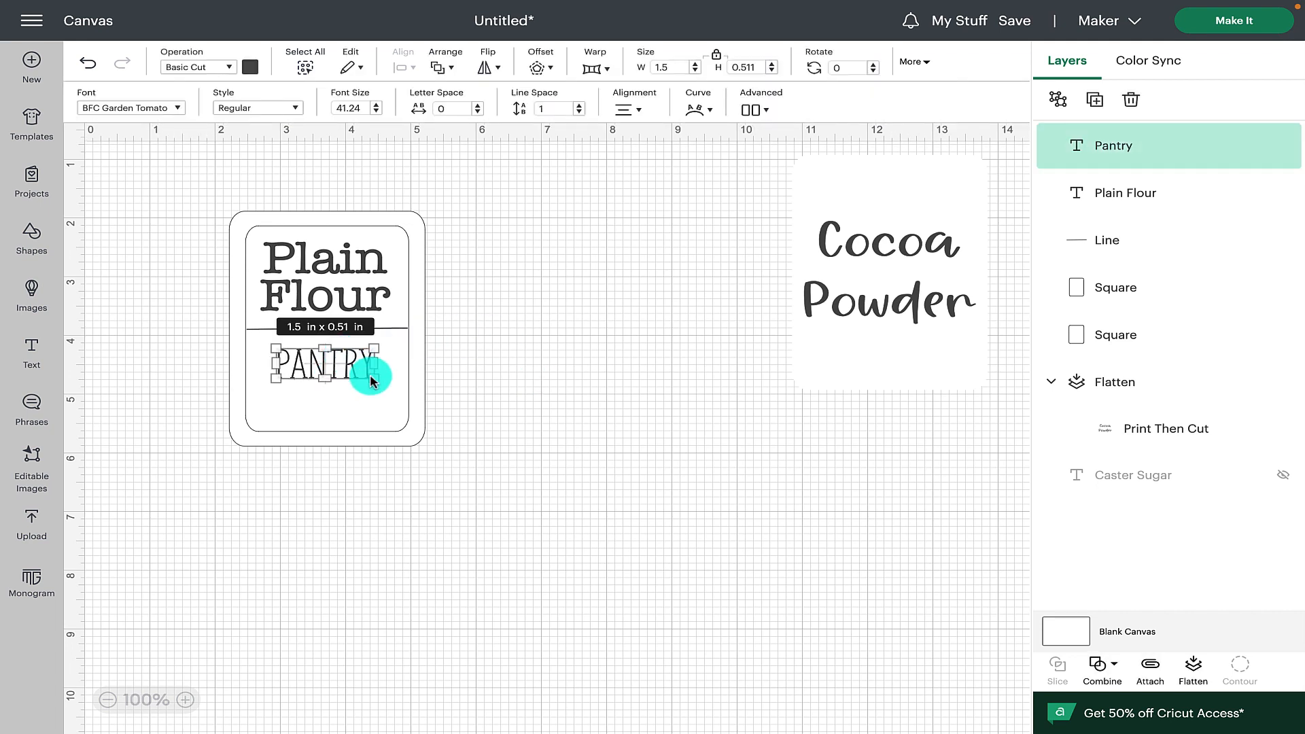
drag(374, 379, 356, 361)
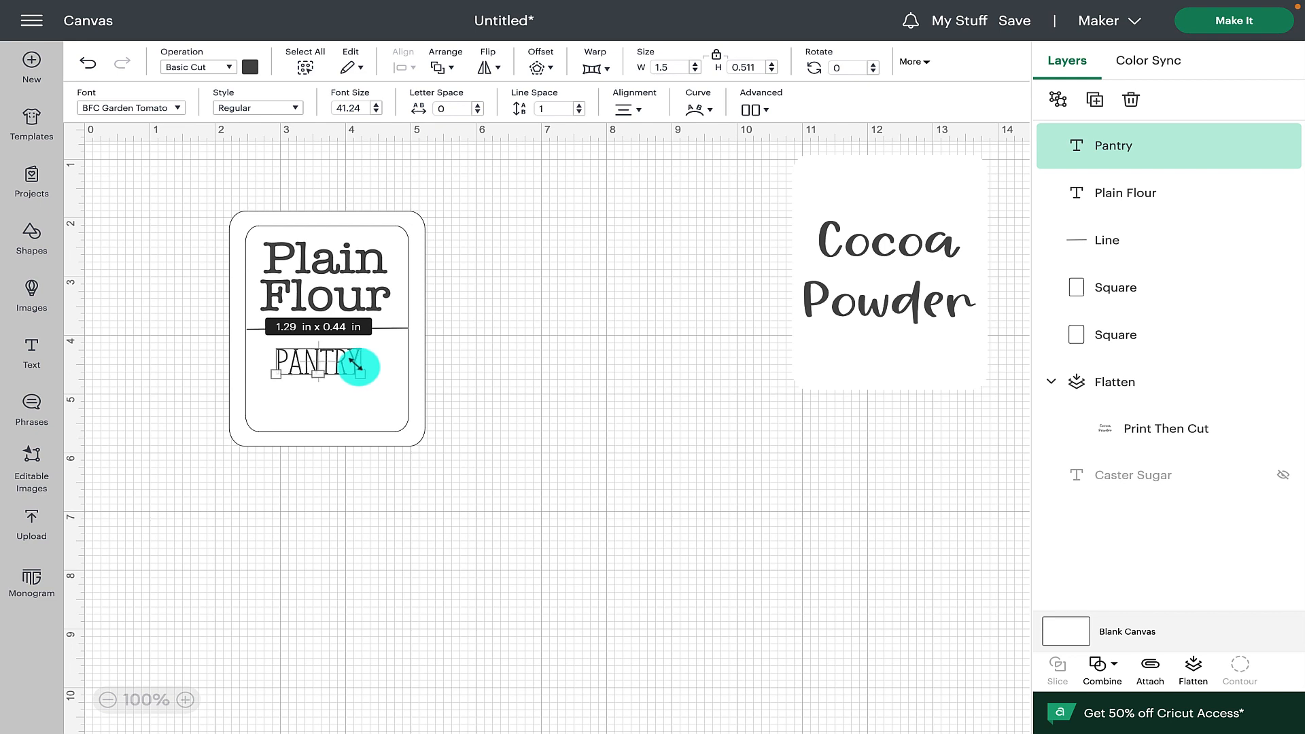
click(649, 66)
text(1)
key(Return)
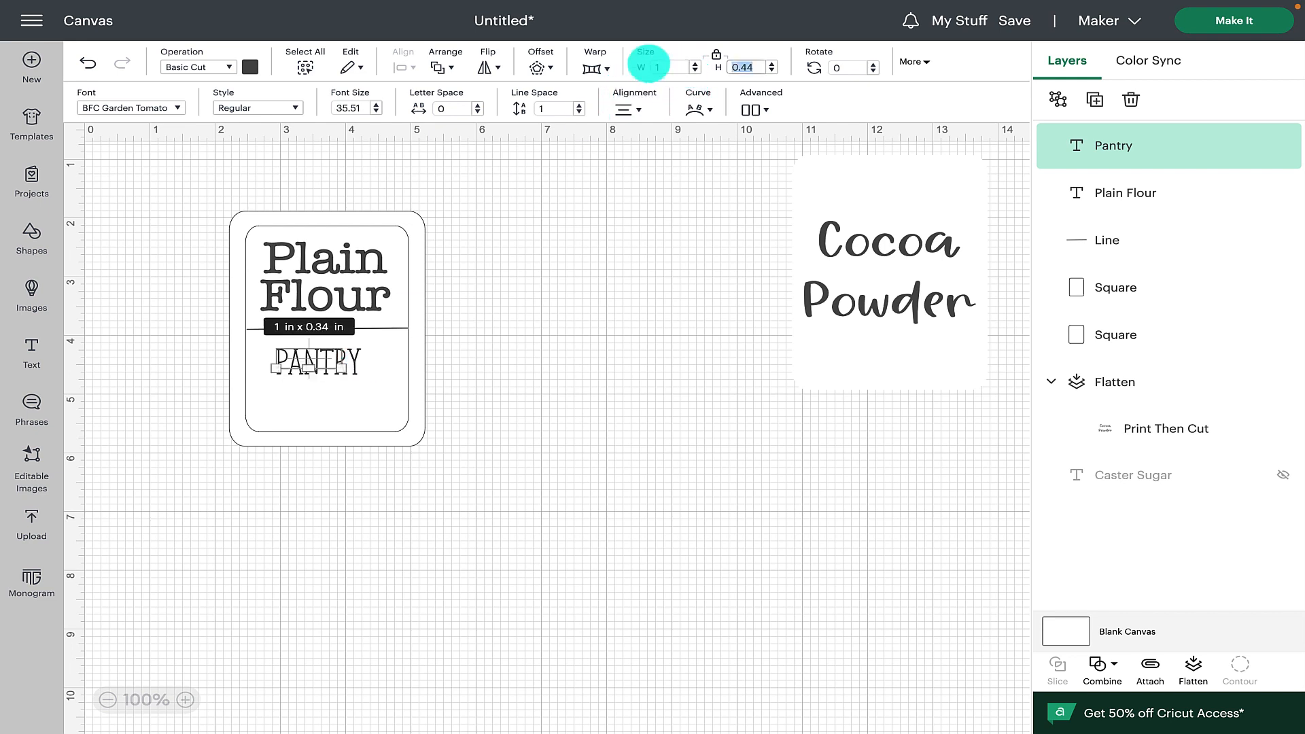
drag(319, 364, 334, 368)
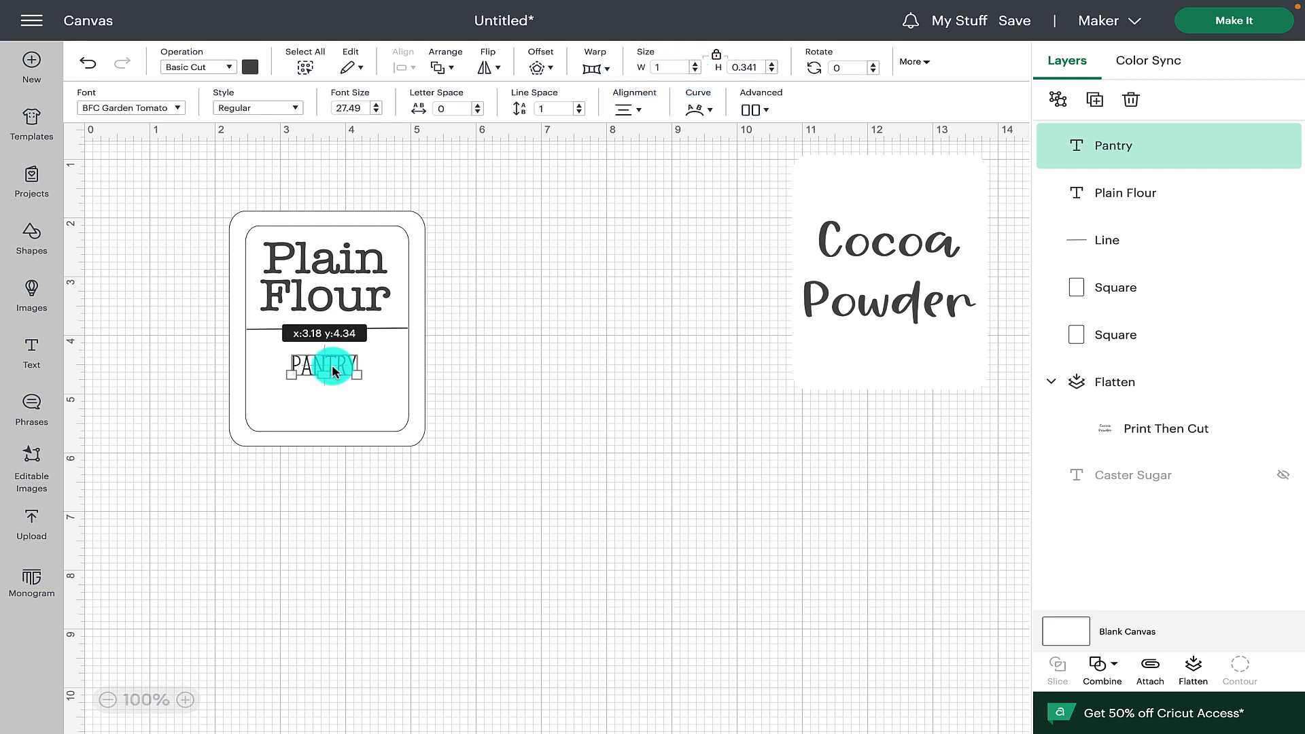
click(548, 370)
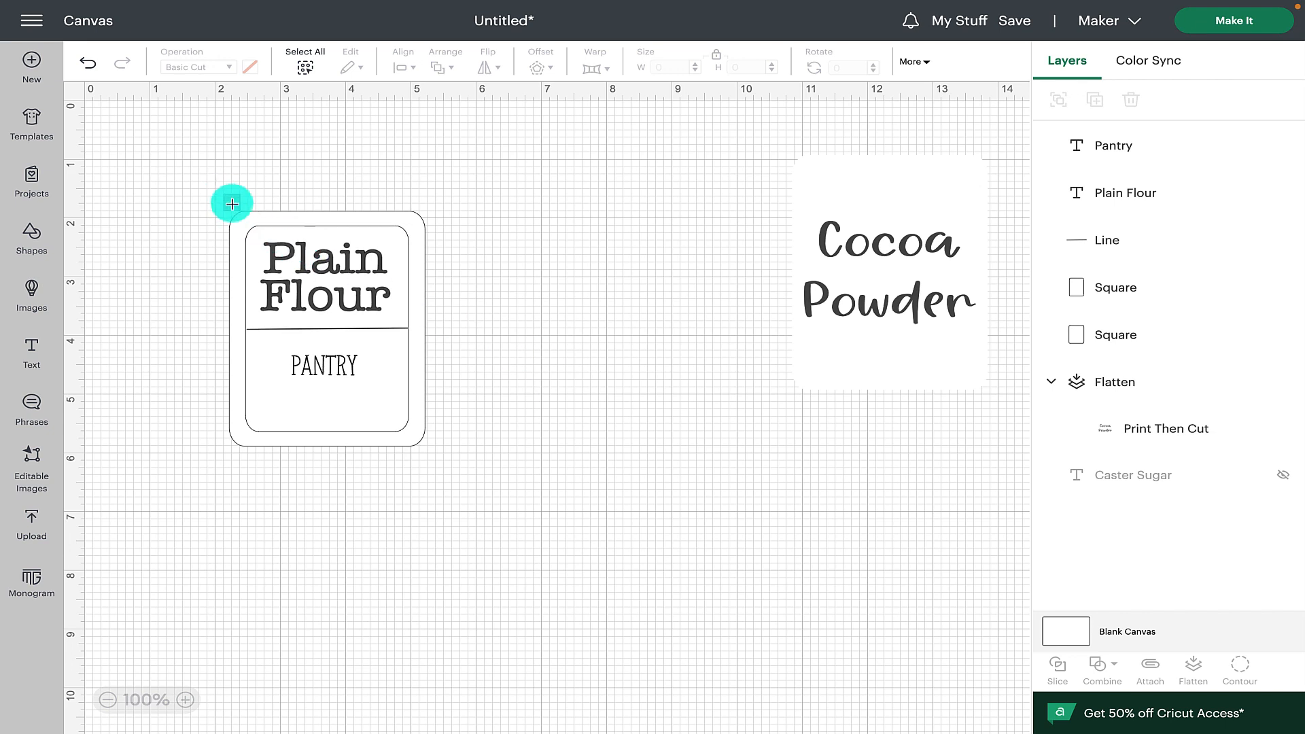
Try flattening the Plain Flour label's texts, line and both squares into one Print Then Cut layer
drag(224, 195, 481, 484)
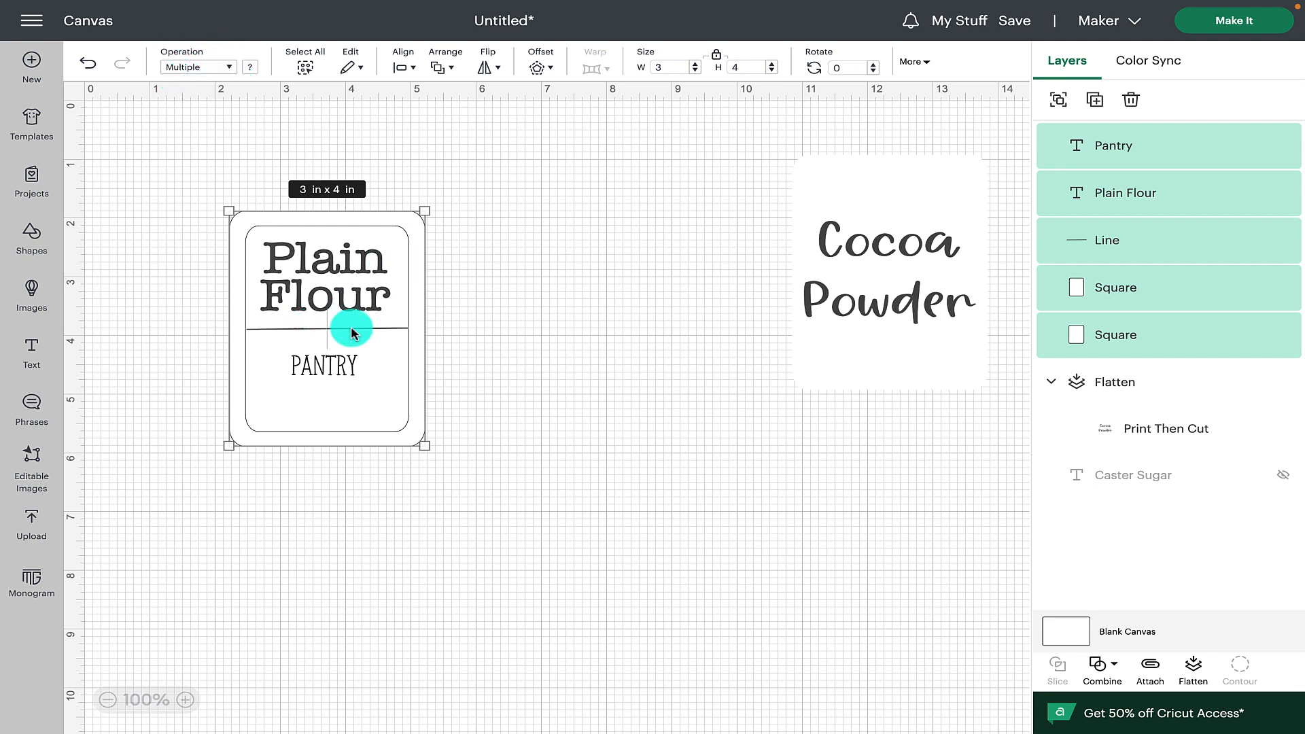
click(1196, 672)
click(603, 355)
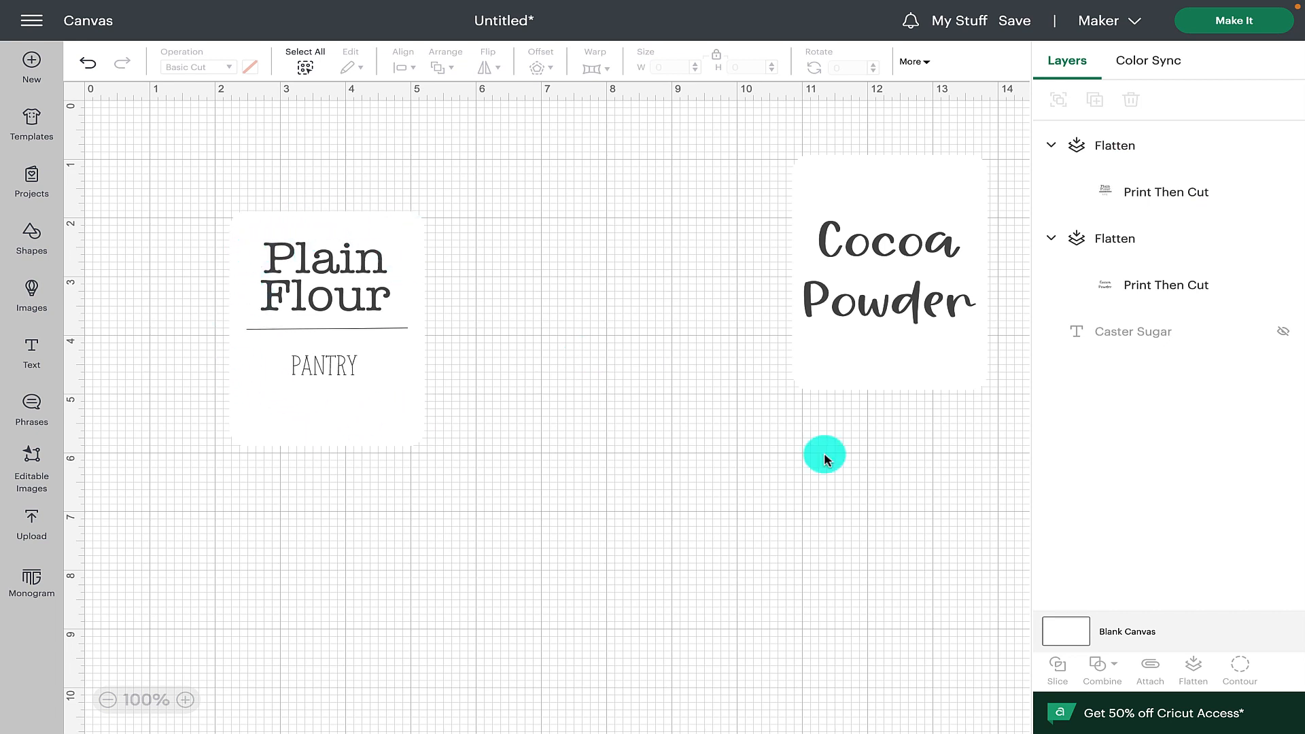
Unflatten the Plain Flour label into its separate layers
click(341, 334)
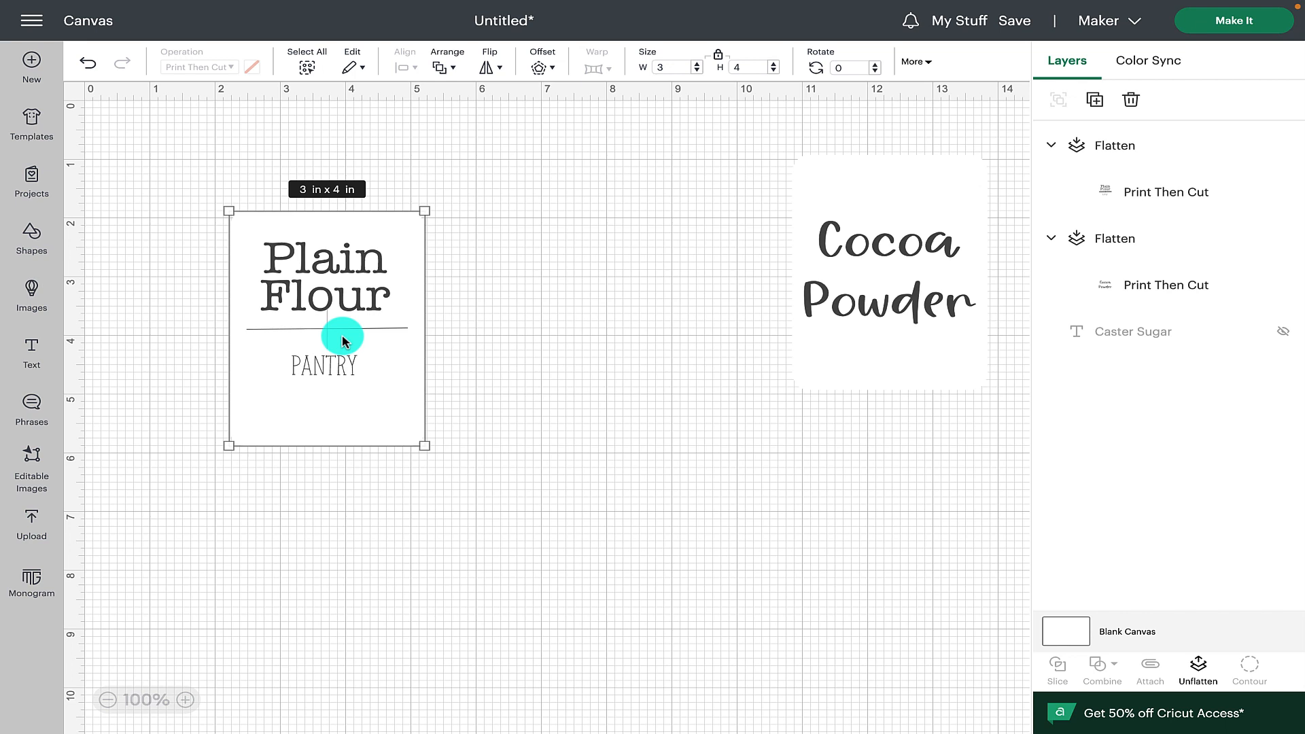
click(1200, 665)
click(483, 349)
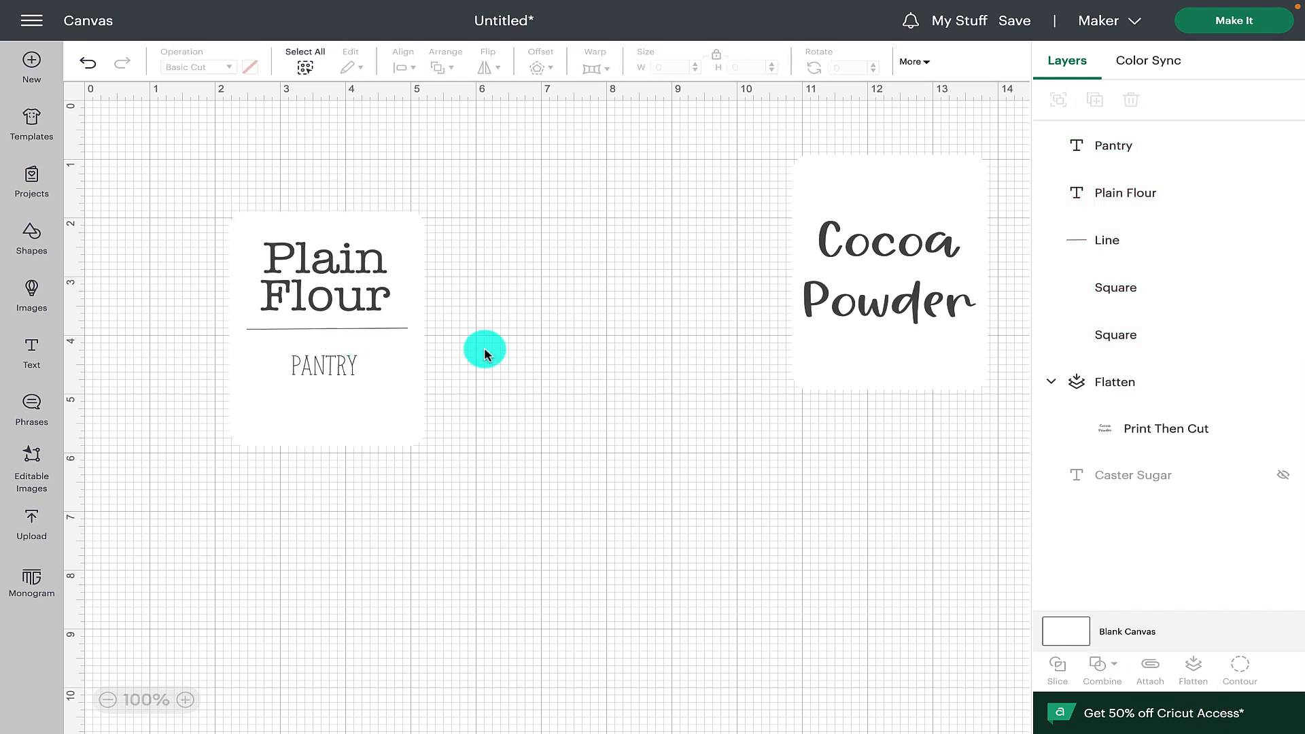
Change the operation of the label's inner square to Pen so that its border is drawn in black
click(379, 328)
click(1114, 288)
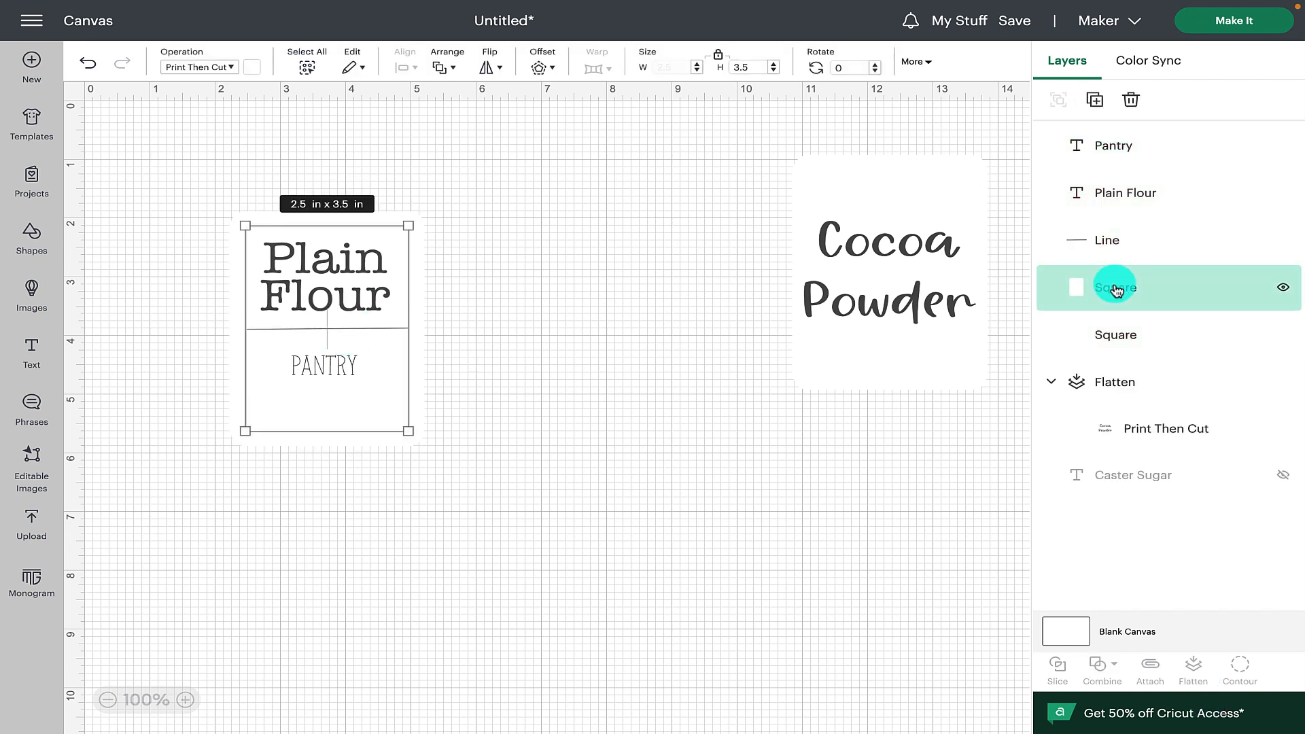
click(232, 66)
click(213, 265)
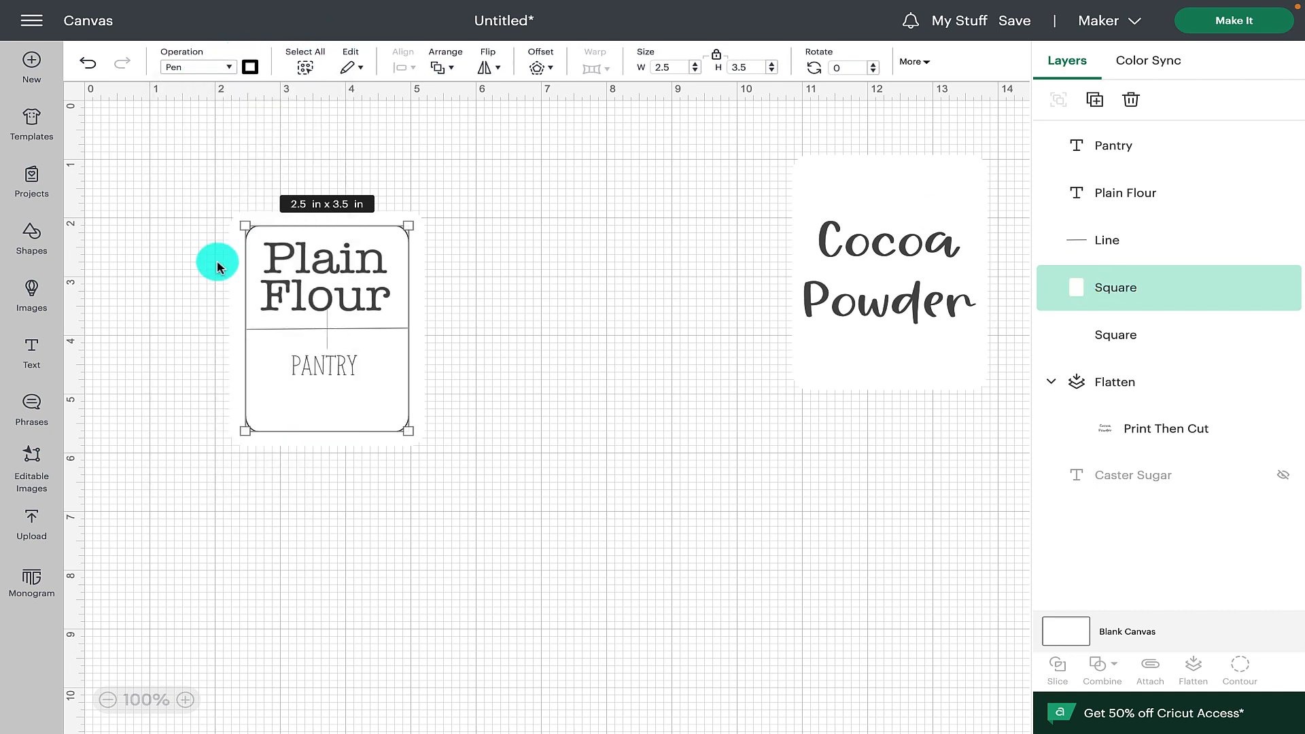
click(223, 265)
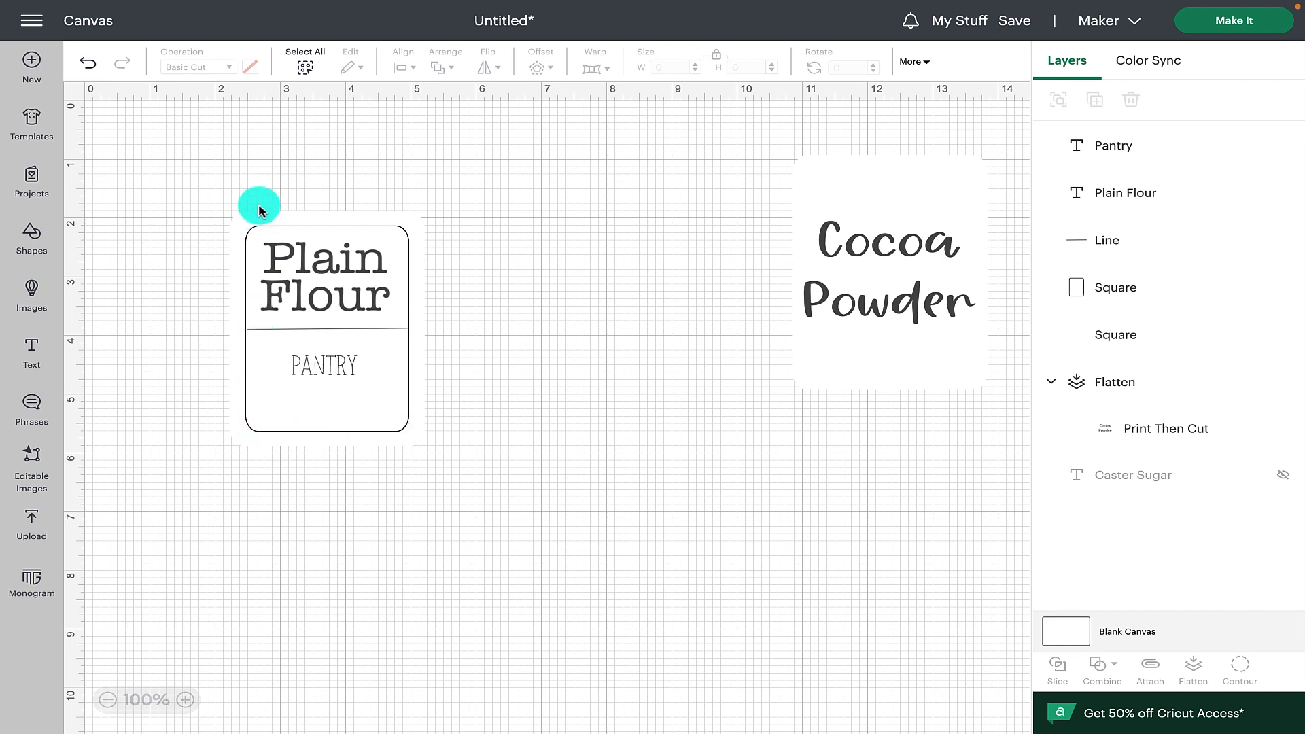
Flatten all five layers of the Plain Flour label together and hide the Cocoa Powder label
drag(225, 175, 478, 513)
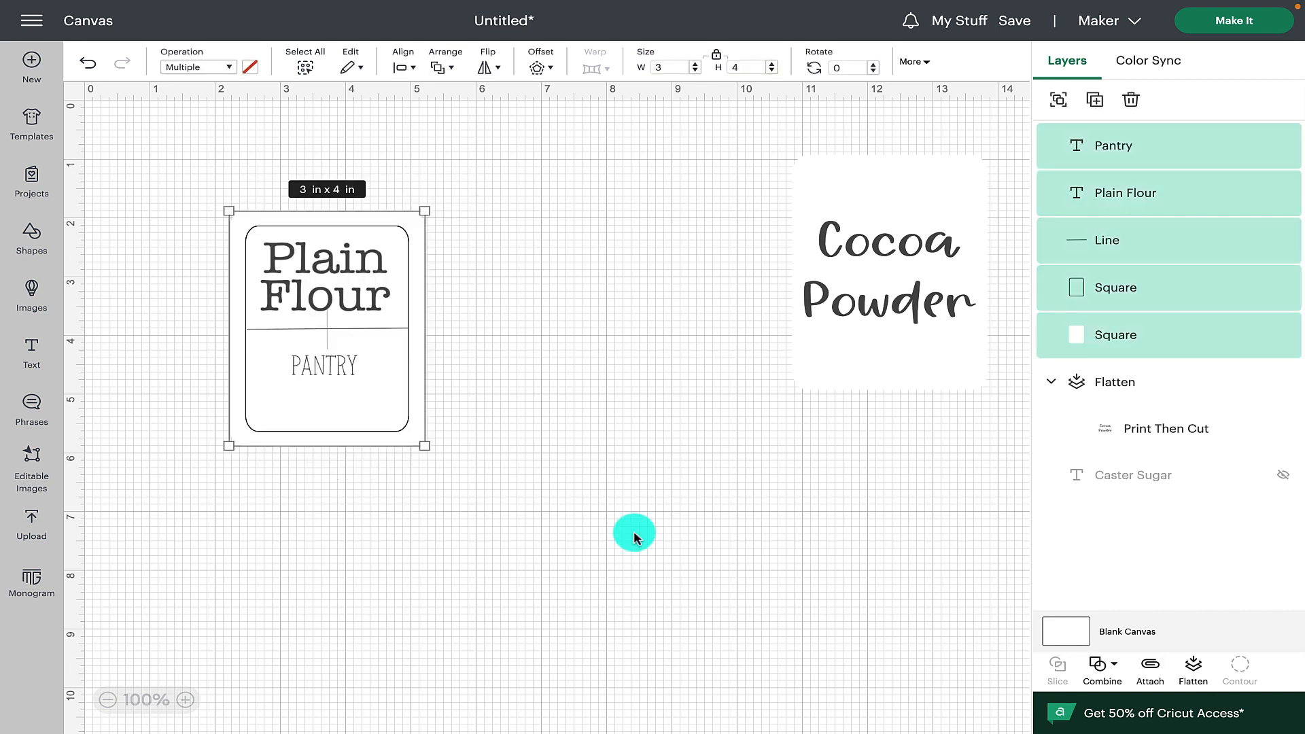
click(1194, 668)
click(393, 411)
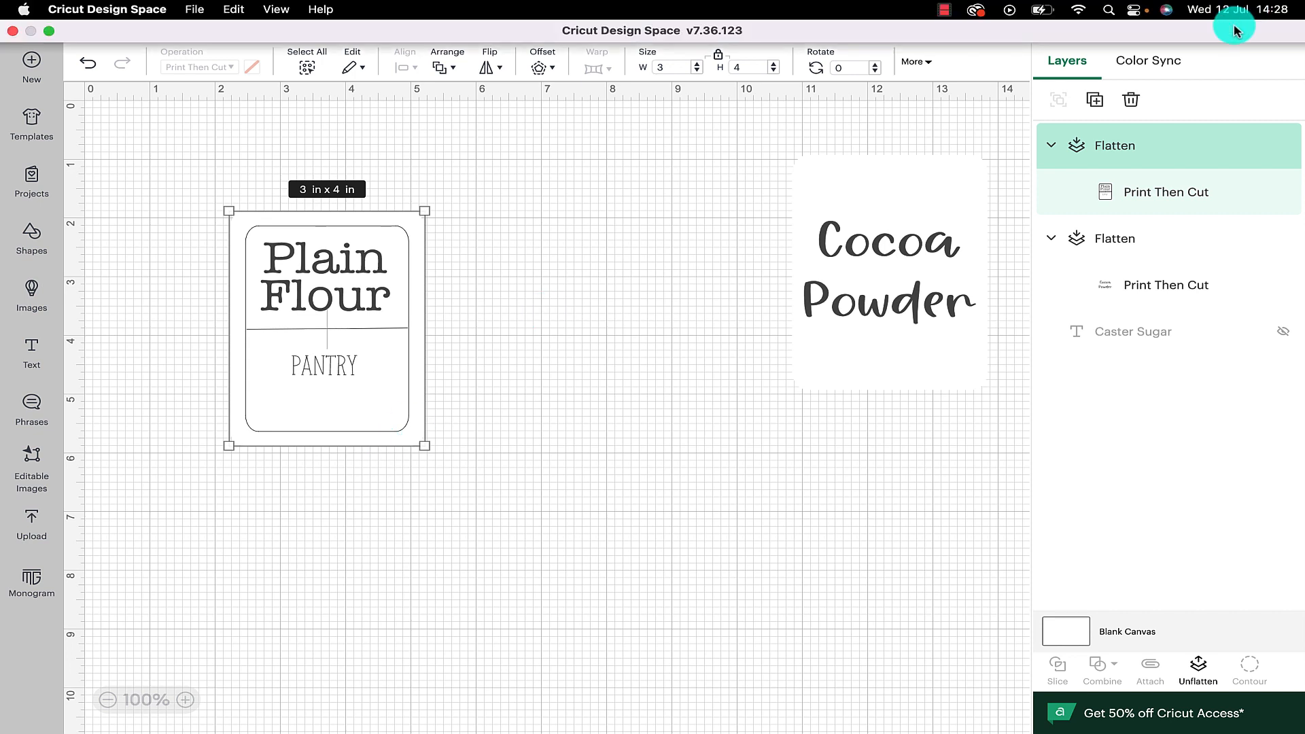
click(1226, 243)
click(1283, 241)
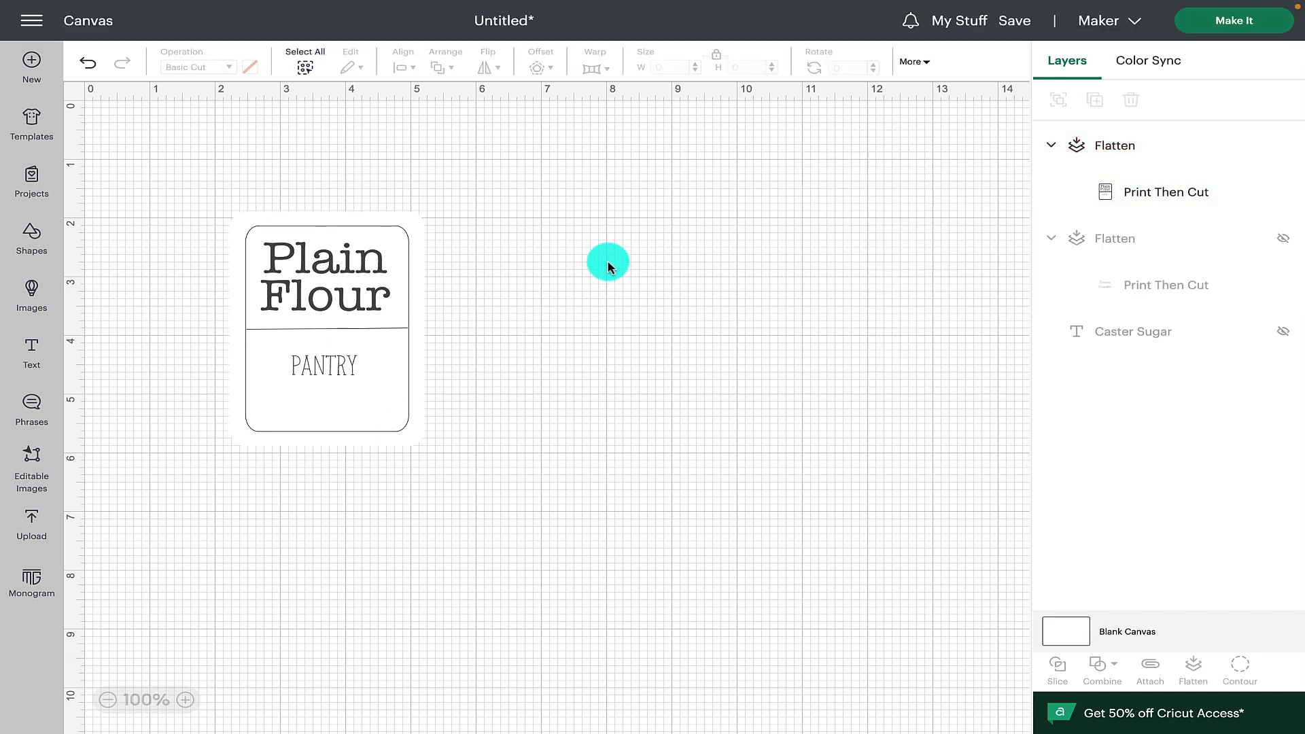
Prepare the Plain Flour label on an 8.5 in x 11 in Print Then Cut mat and continue to the printing stage
click(1211, 27)
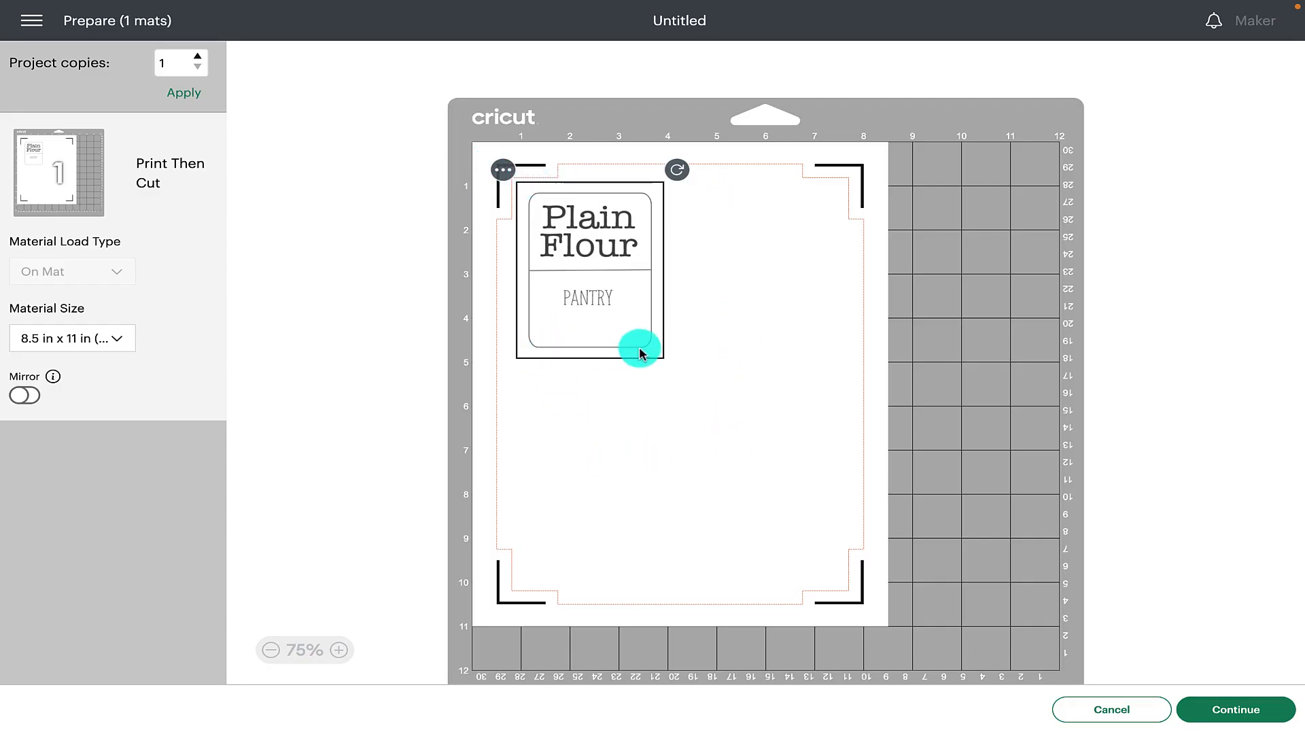
click(705, 299)
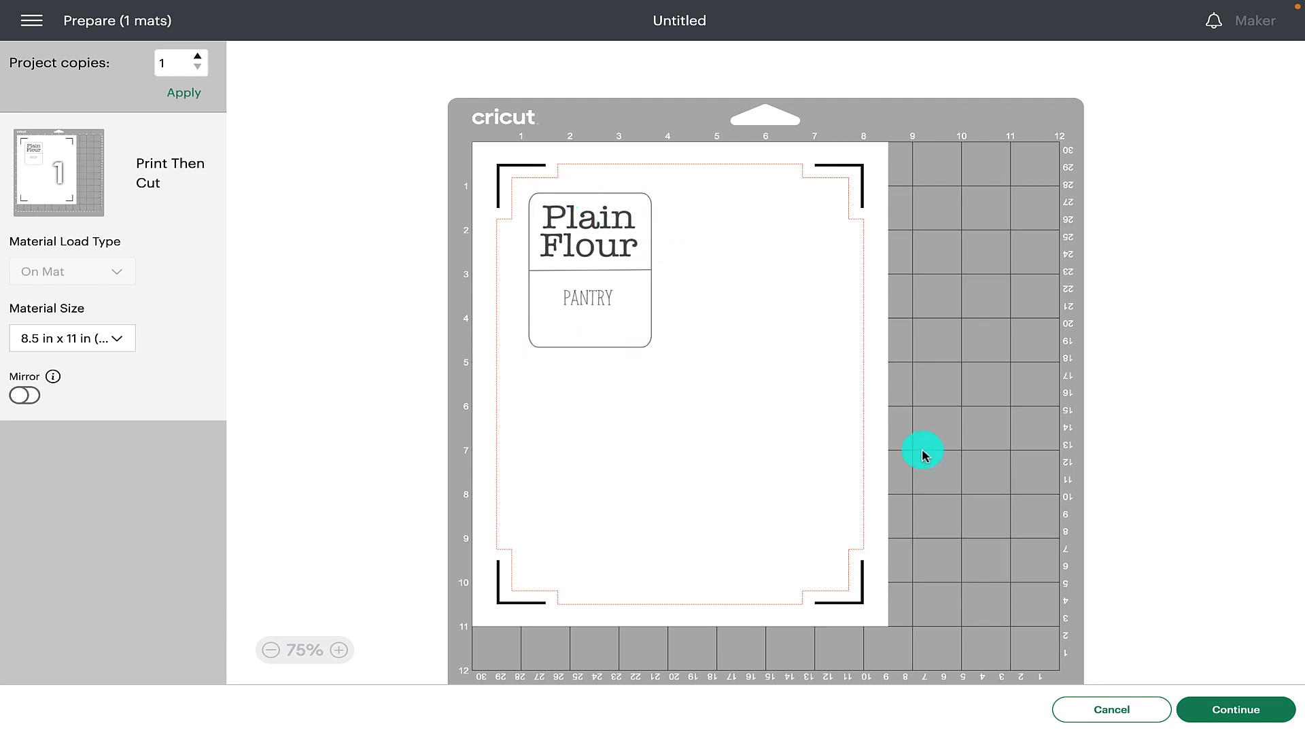
click(1227, 719)
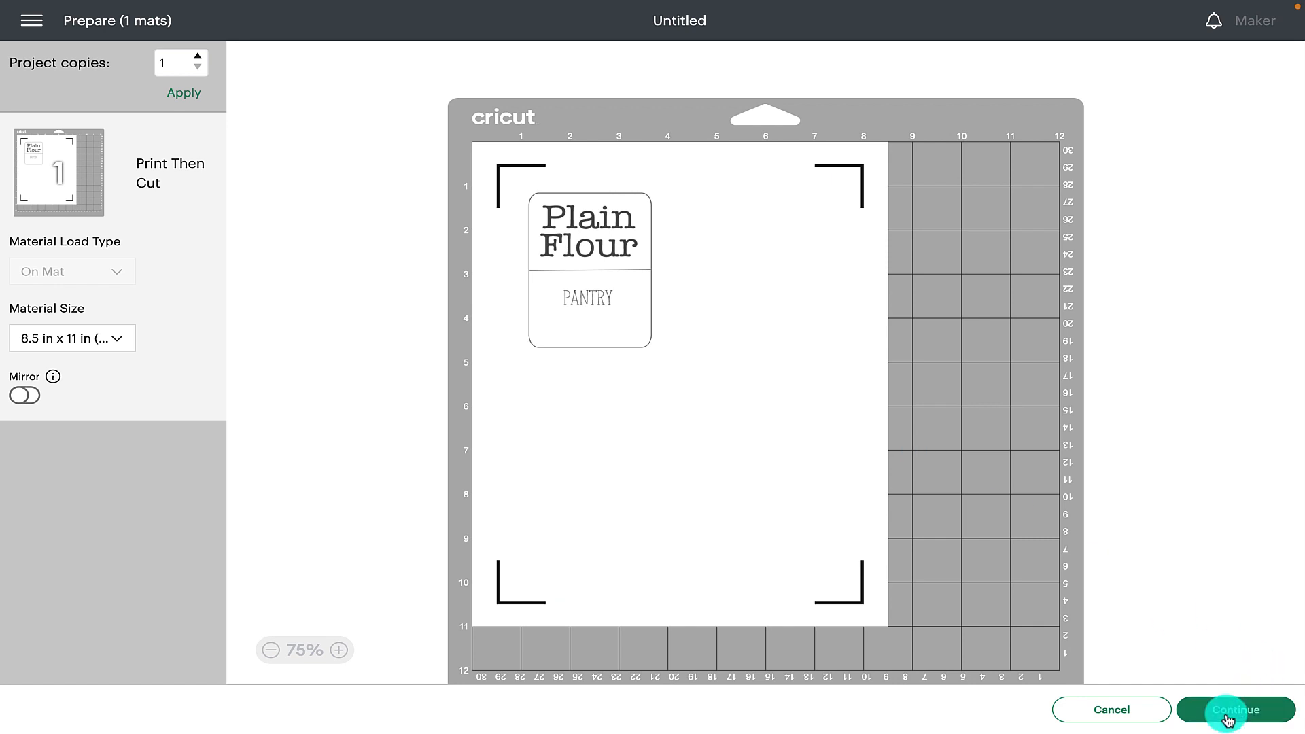
click(1227, 719)
click(343, 182)
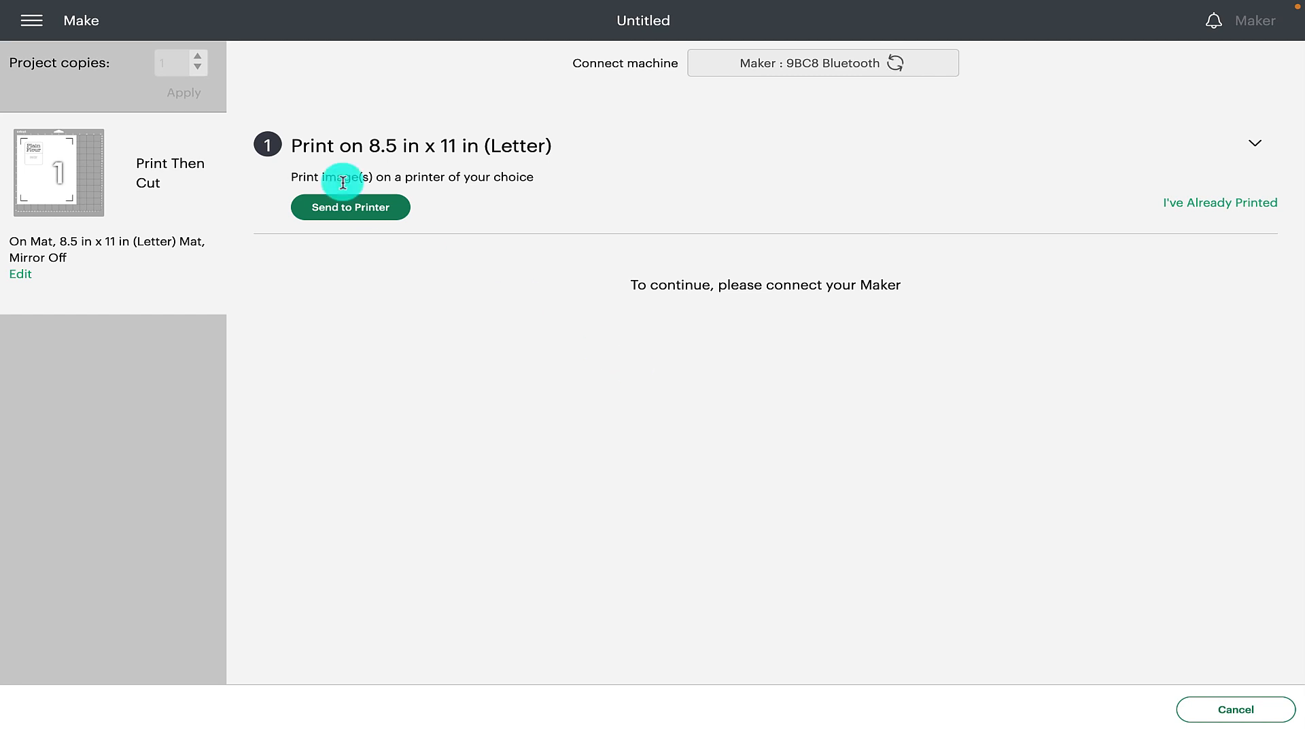